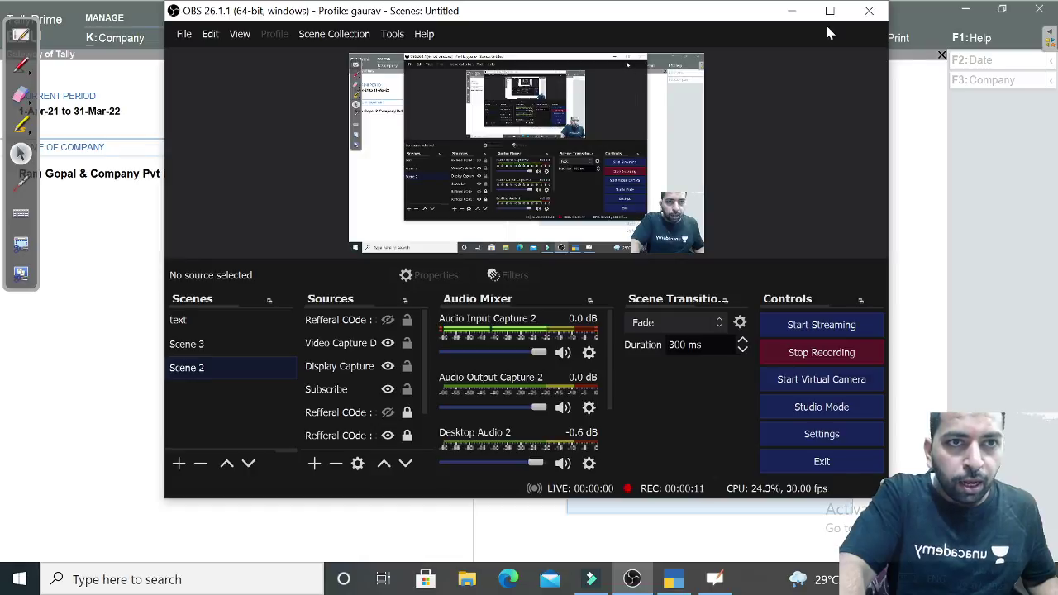
# Step: Minimize the OBS recording window and switch to the OpenBoard whiteboard with the GST notes
pyautogui.click(792, 11)
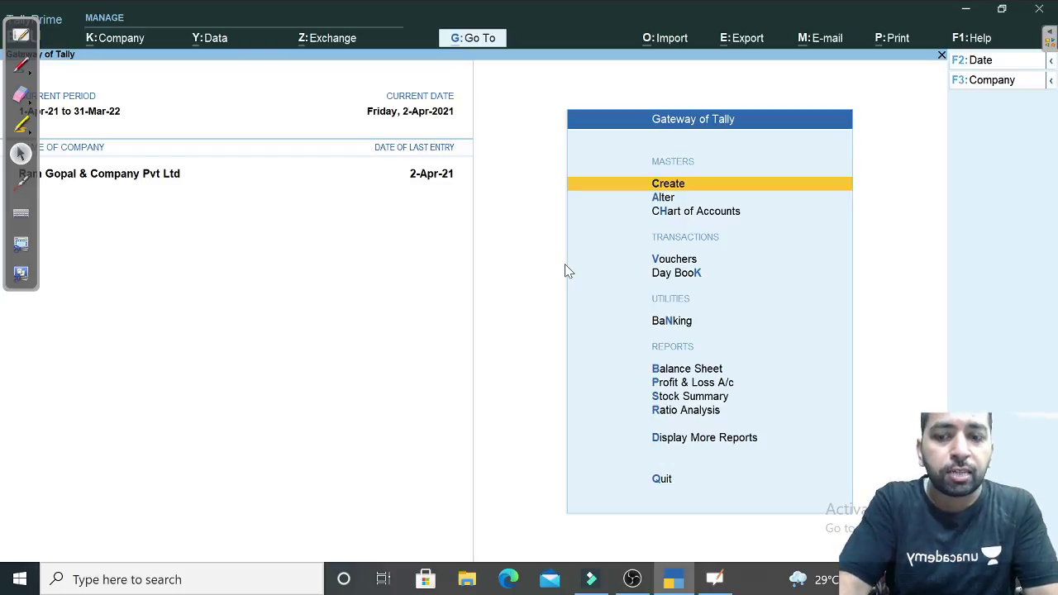
pyautogui.hotkey('alt', 'Tab')
pyautogui.press('Tab')
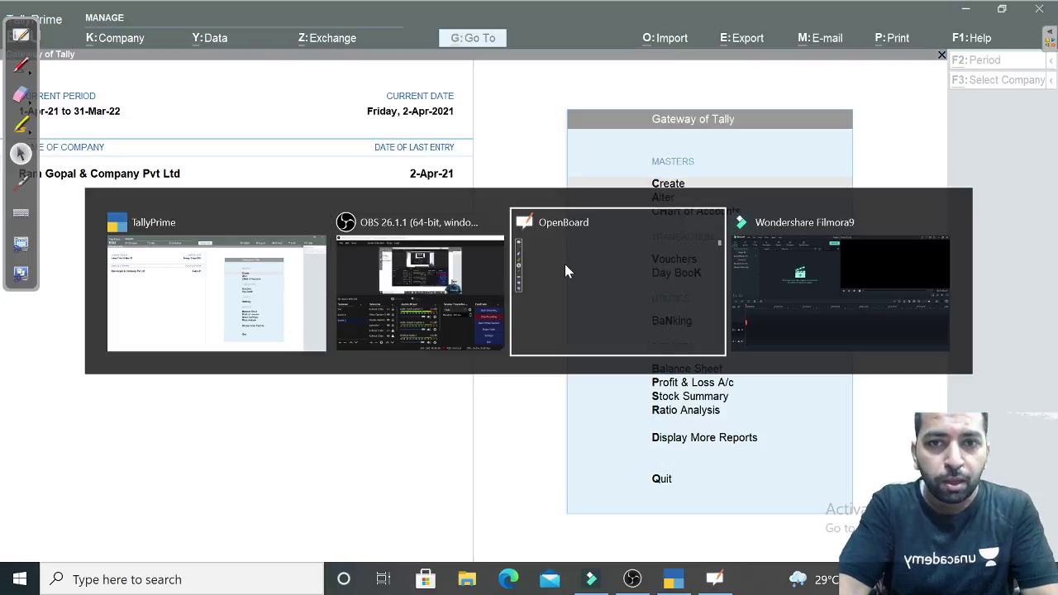
pyautogui.click(22, 35)
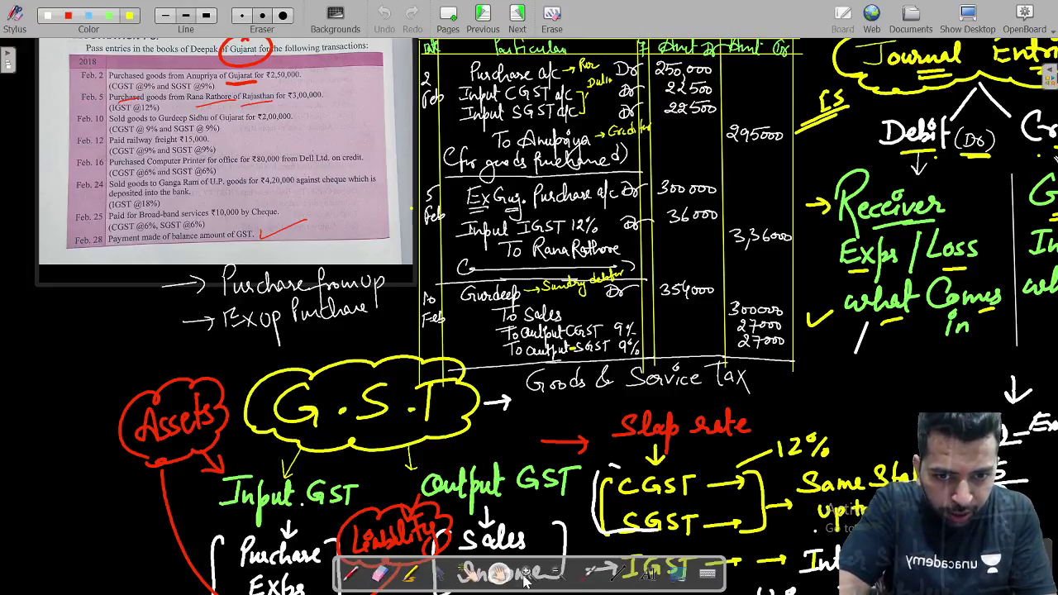
# Step: Examine the whiteboard notes on input and output GST, the GST rates and the debit and credit rules for journal entries
pyautogui.moveTo(542, 444); pyautogui.dragTo(479, 240)
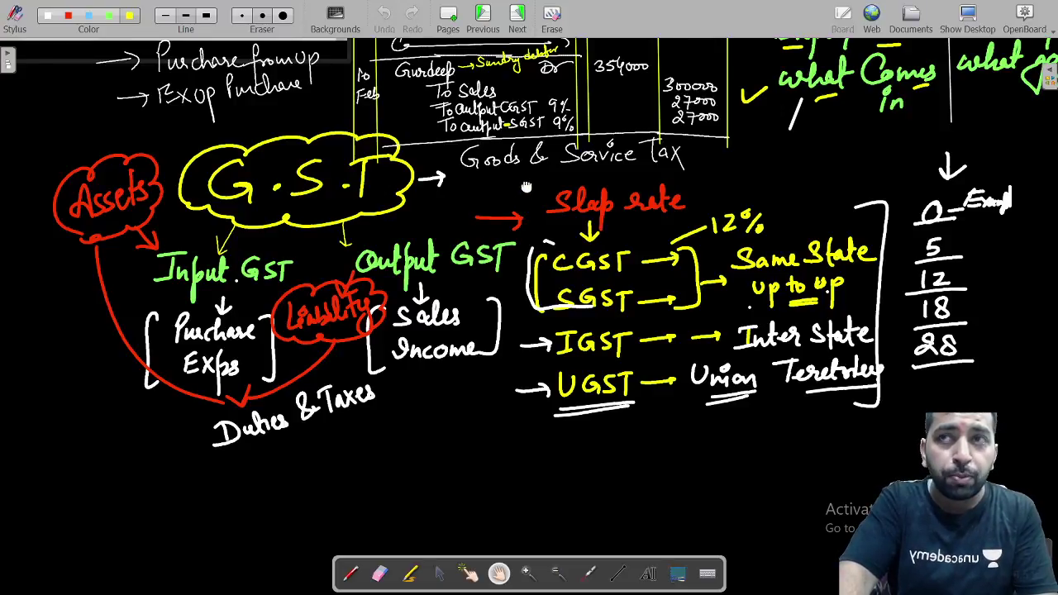
pyautogui.moveTo(526, 187); pyautogui.dragTo(529, 178)
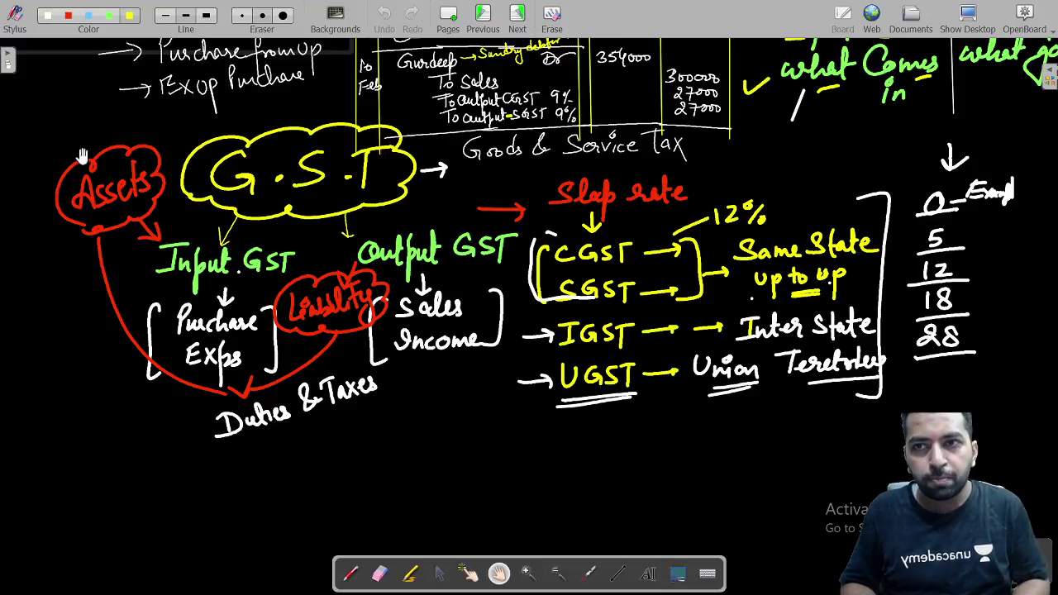
pyautogui.moveTo(320, 267); pyautogui.dragTo(336, 266)
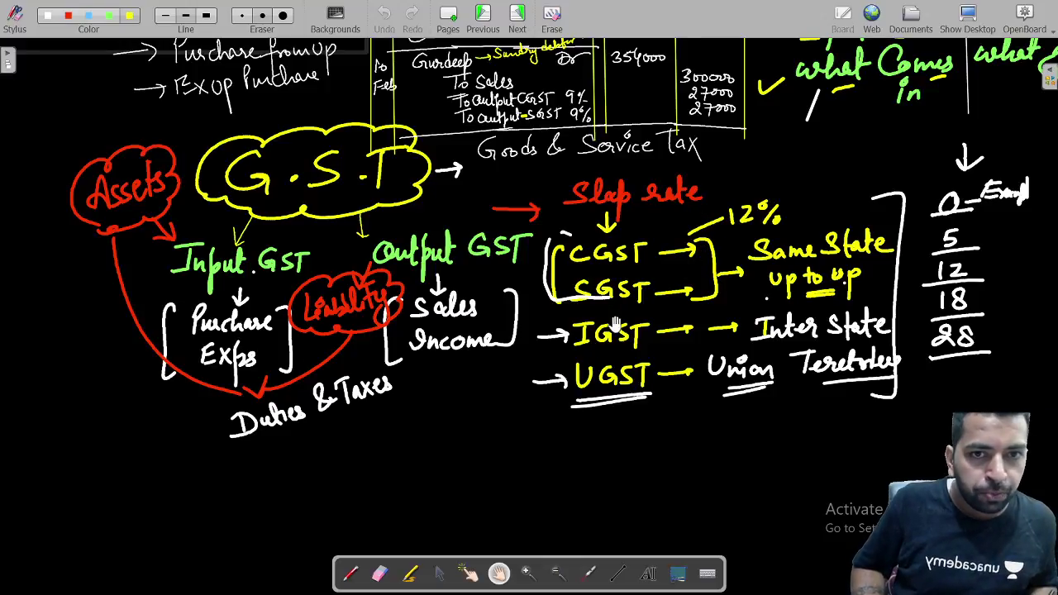
pyautogui.moveTo(615, 311); pyautogui.dragTo(689, 373)
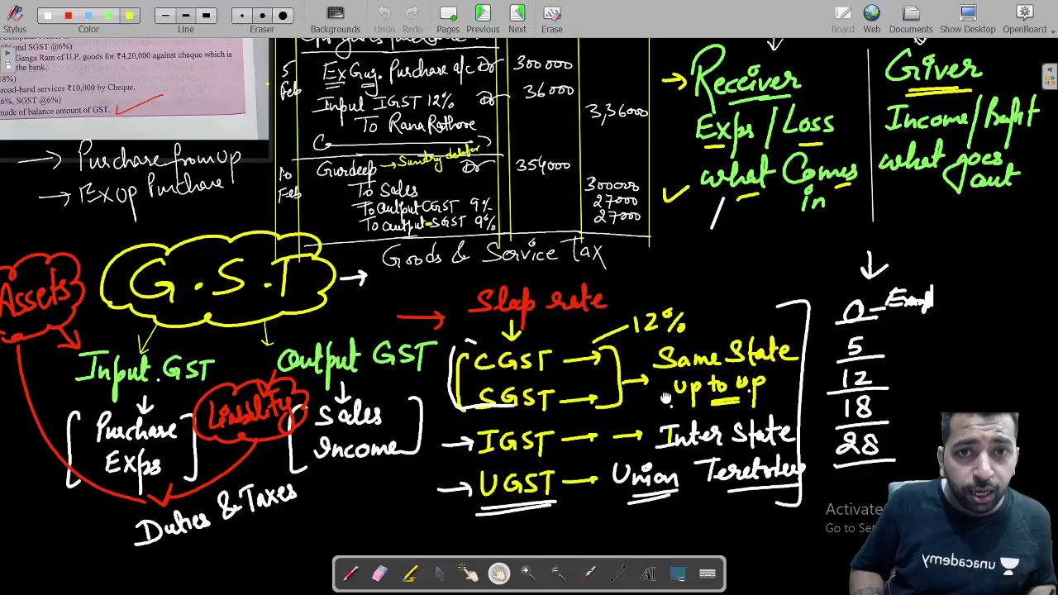
pyautogui.scroll(5, 662, 306)
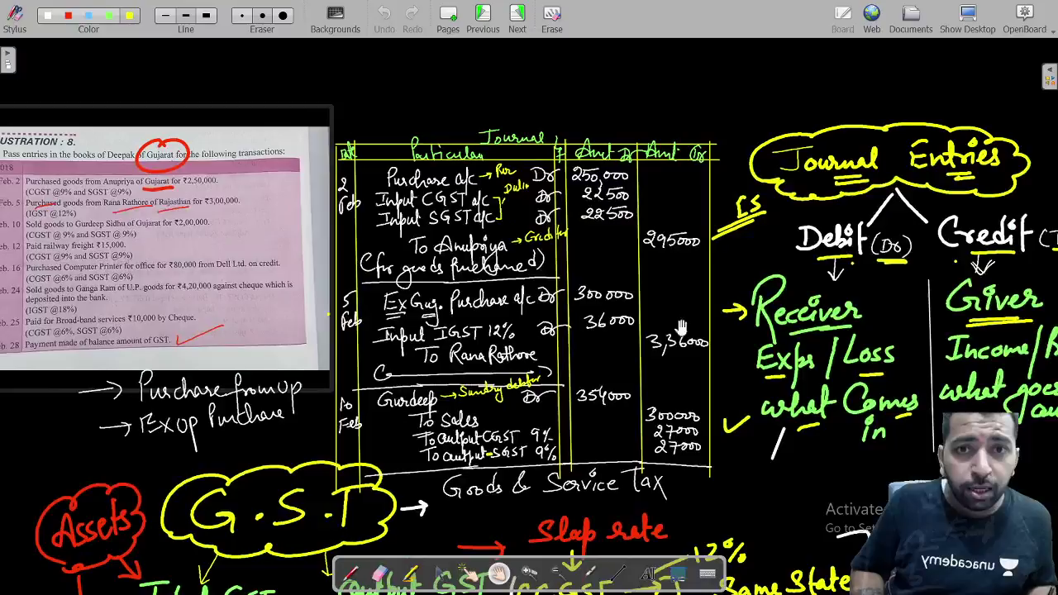
pyautogui.moveTo(681, 329); pyautogui.dragTo(578, 262)
pyautogui.moveTo(723, 253)
pyautogui.mouseDown()
pyautogui.moveTo(692, 245)
pyautogui.moveTo(731, 235)
pyautogui.mouseUp()
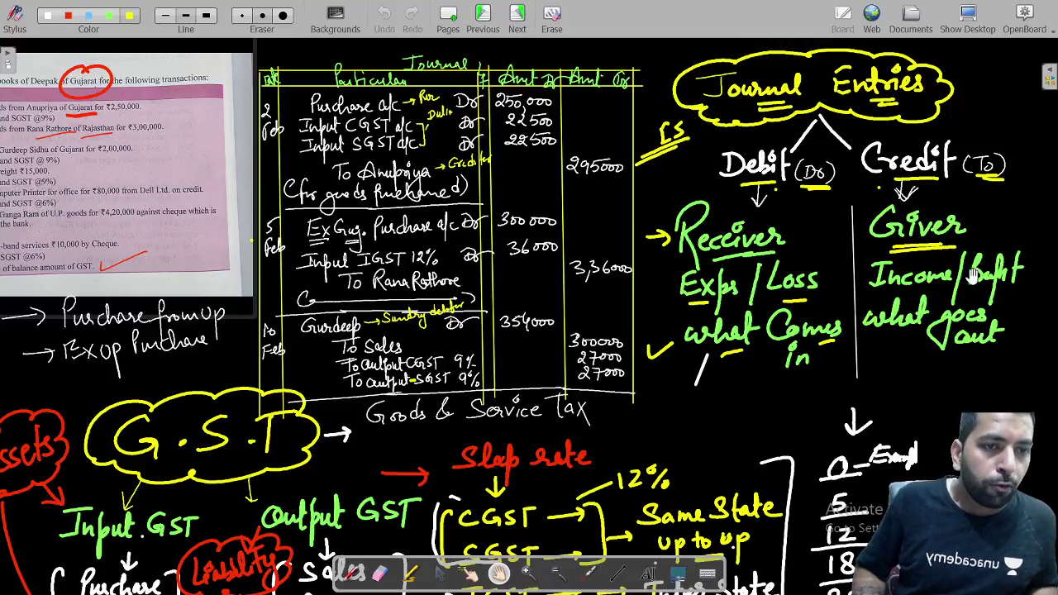
# Step: Examine the Illustration 8 transaction list on the whiteboard, enlarged enough to read every entry from Feb. 2 to Feb. 28
pyautogui.moveTo(614, 315); pyautogui.dragTo(885, 299)
pyautogui.moveTo(617, 272); pyautogui.dragTo(665, 282)
pyautogui.moveTo(579, 274); pyautogui.dragTo(673, 289)
pyautogui.moveTo(505, 388); pyautogui.dragTo(587, 407)
pyautogui.click(527, 573)
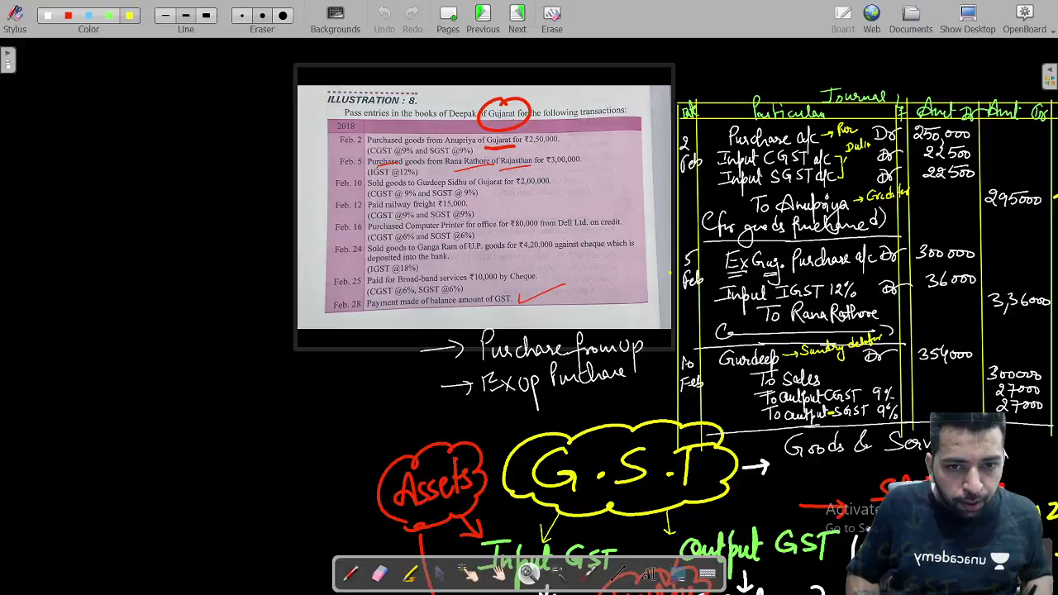
pyautogui.click(542, 411)
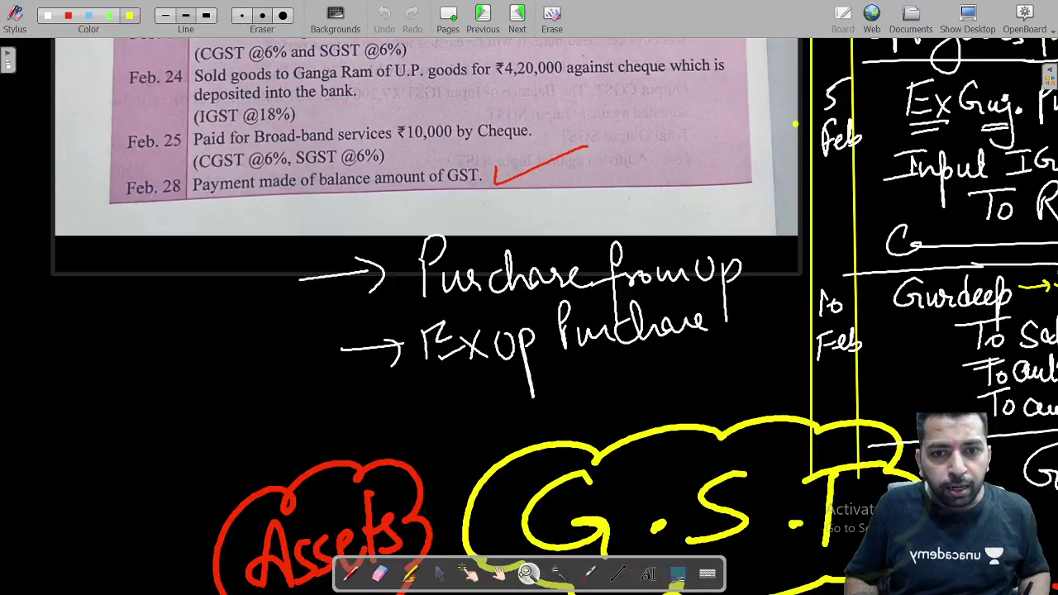
pyautogui.click(499, 573)
pyautogui.moveTo(479, 250); pyautogui.dragTo(553, 435)
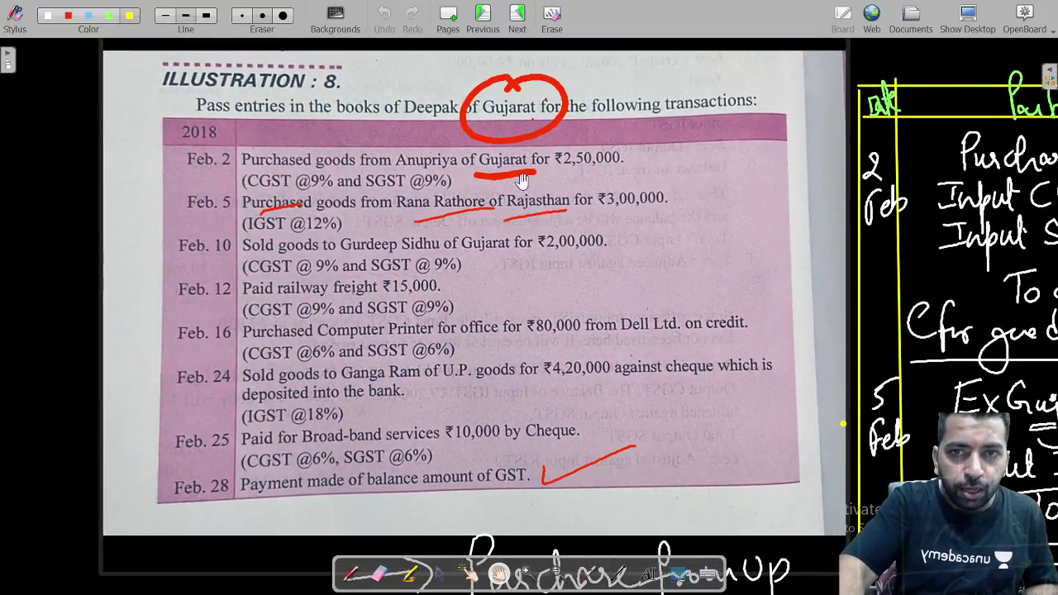
# Step: Draw red tick marks beside the Feb. 2, Feb. 5, Feb. 10 and Feb. 12 transactions in Illustration 8
pyautogui.click(68, 16)
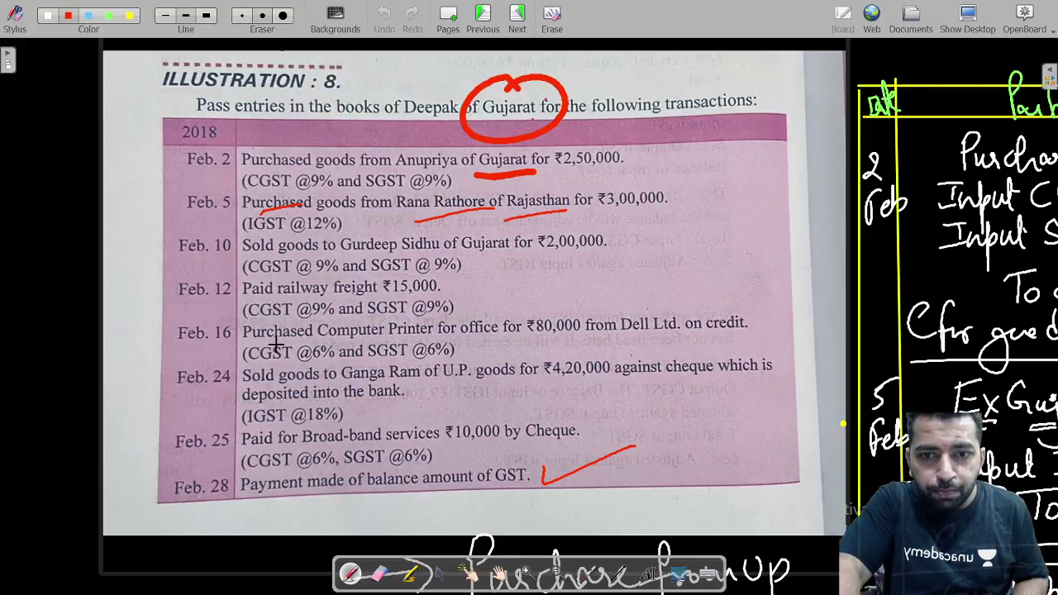
pyautogui.moveTo(210, 165); pyautogui.dragTo(242, 155)
pyautogui.moveTo(241, 202); pyautogui.dragTo(221, 218)
pyautogui.moveTo(222, 262); pyautogui.dragTo(237, 263)
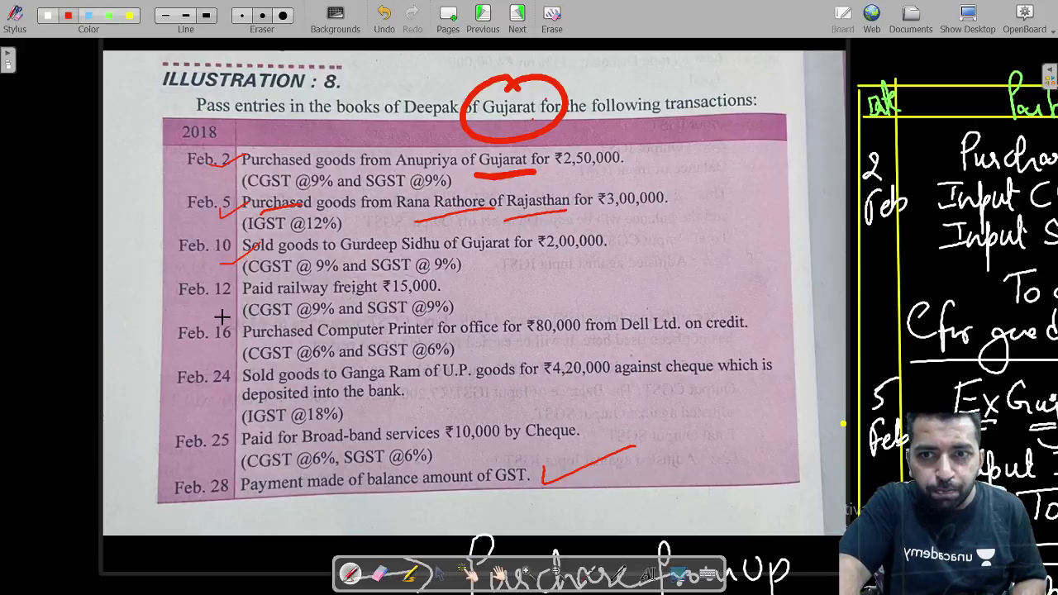
pyautogui.moveTo(208, 304); pyautogui.dragTo(271, 282)
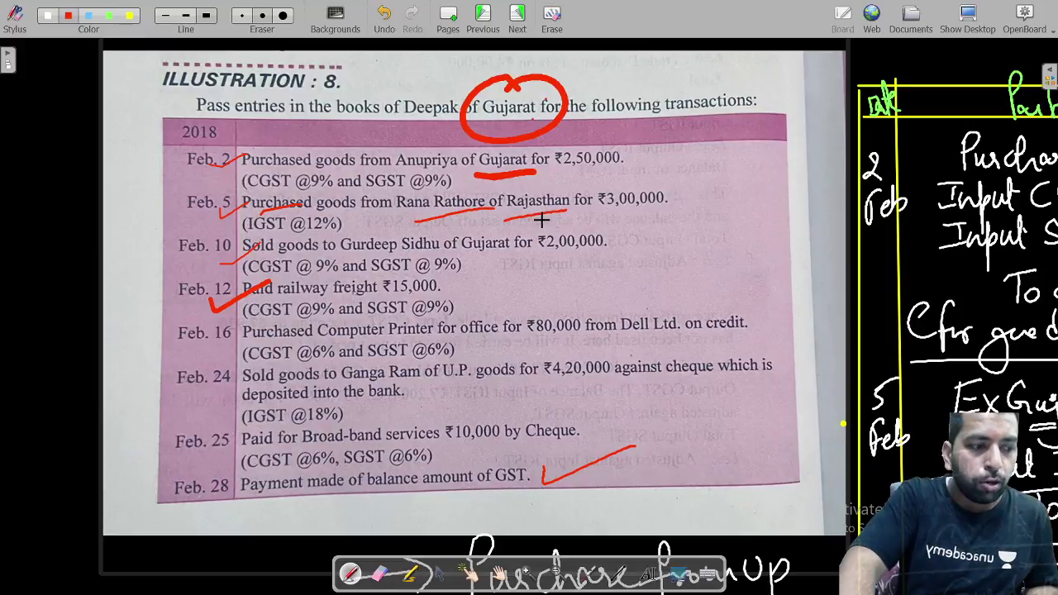
# Step: Switch from the whiteboard to the Gateway of Tally in TallyPrime
pyautogui.hotkey('alt', 'Tab')
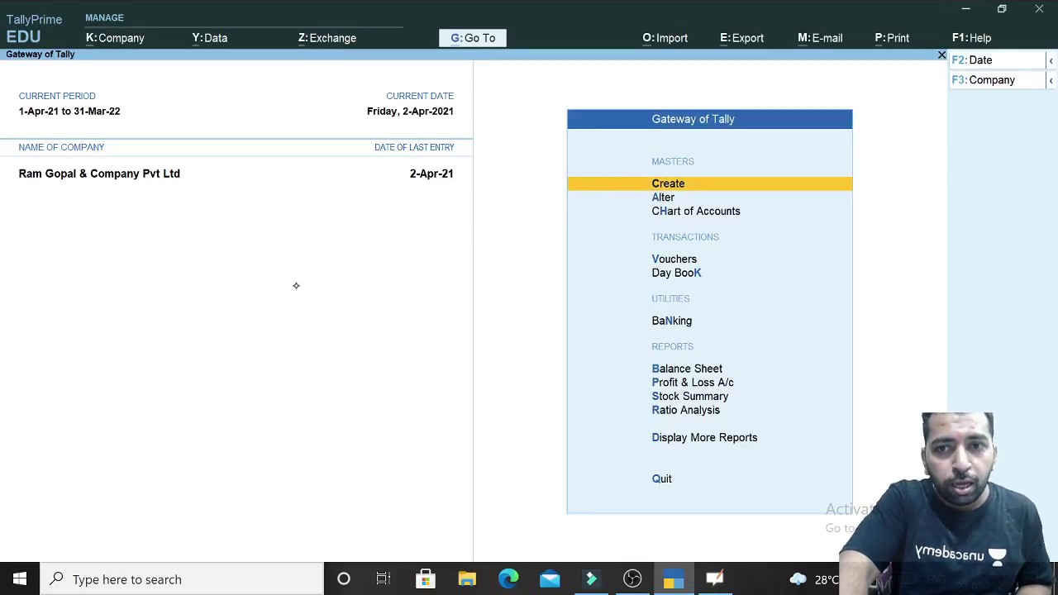
pyautogui.hotkey('alt', 'Tab')
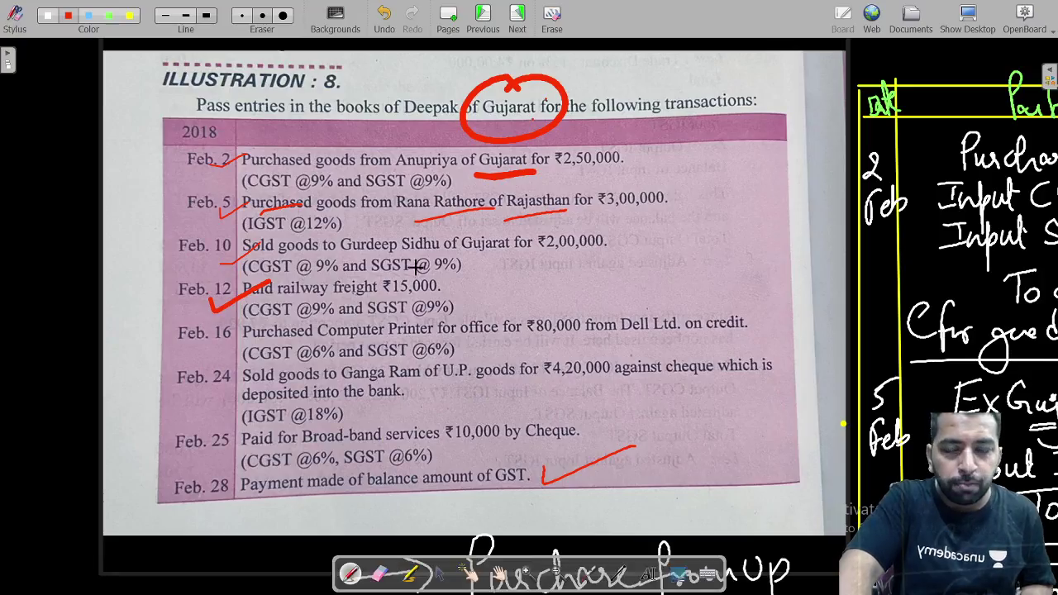
pyautogui.hotkey('alt', 'Tab')
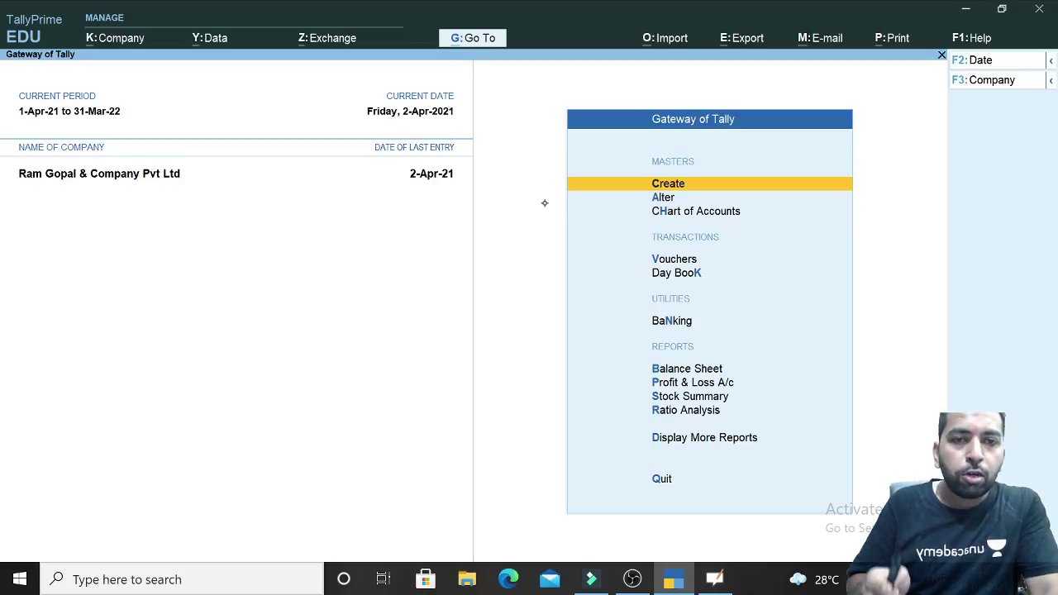
# Step: View the list of masters that can be created, including Ledger, and return to the Gateway of Tally
pyautogui.press('Down')
pyautogui.press('Up')
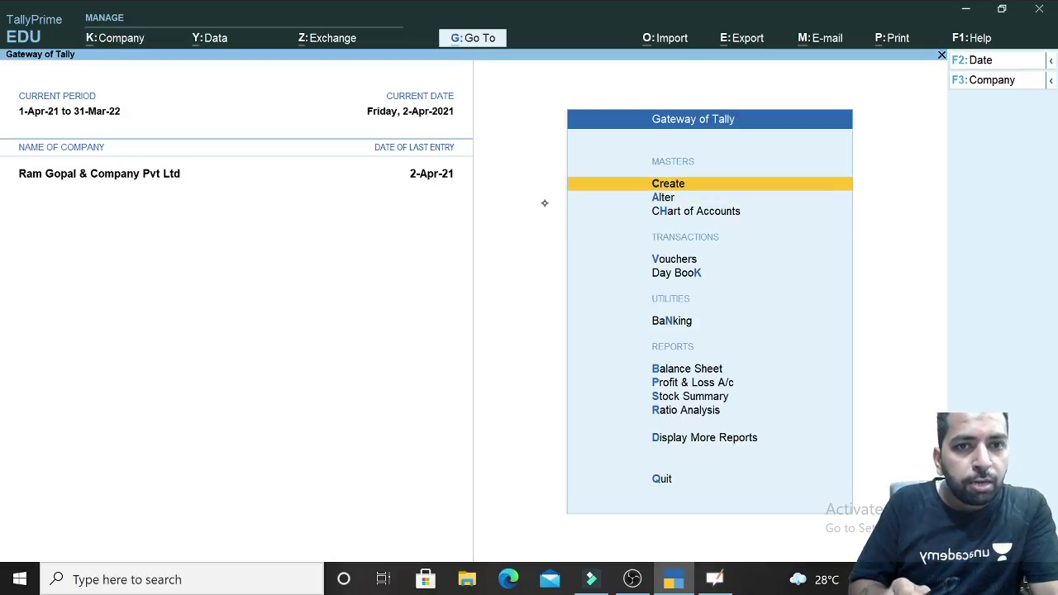
pyautogui.press('Return')
pyautogui.press('Down')
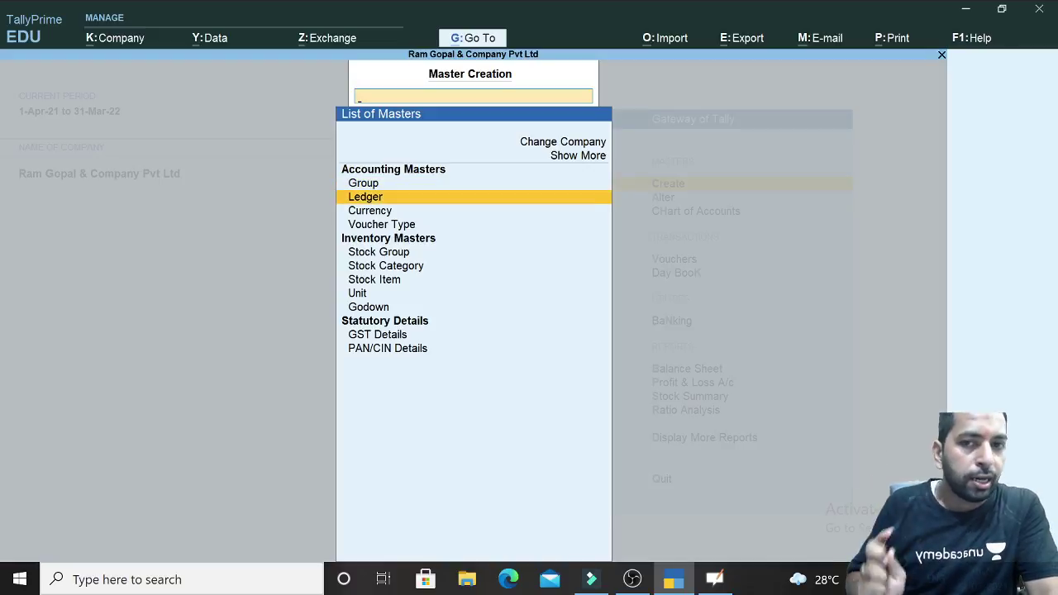
pyautogui.press('Escape')
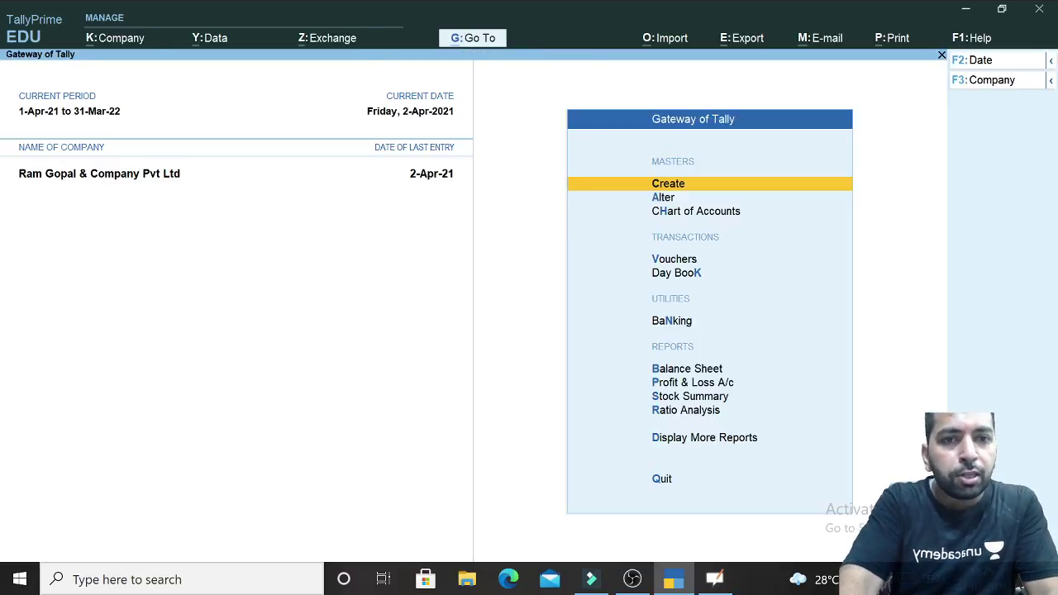
# Step: Open accounting voucher creation from the Gateway of Tally
pyautogui.press('Down')
pyautogui.press('Down')
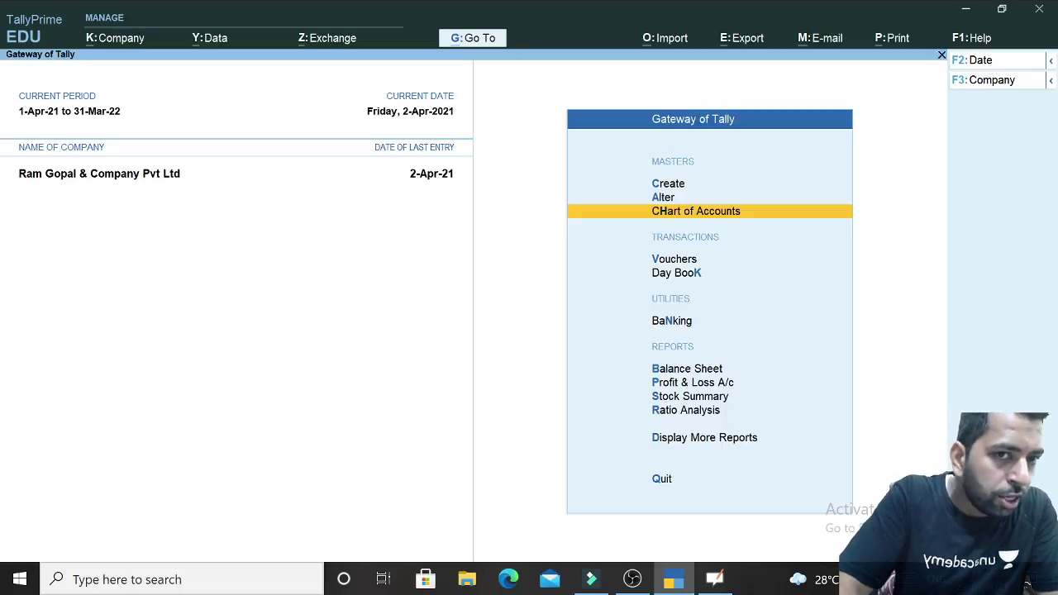
pyautogui.press('Down')
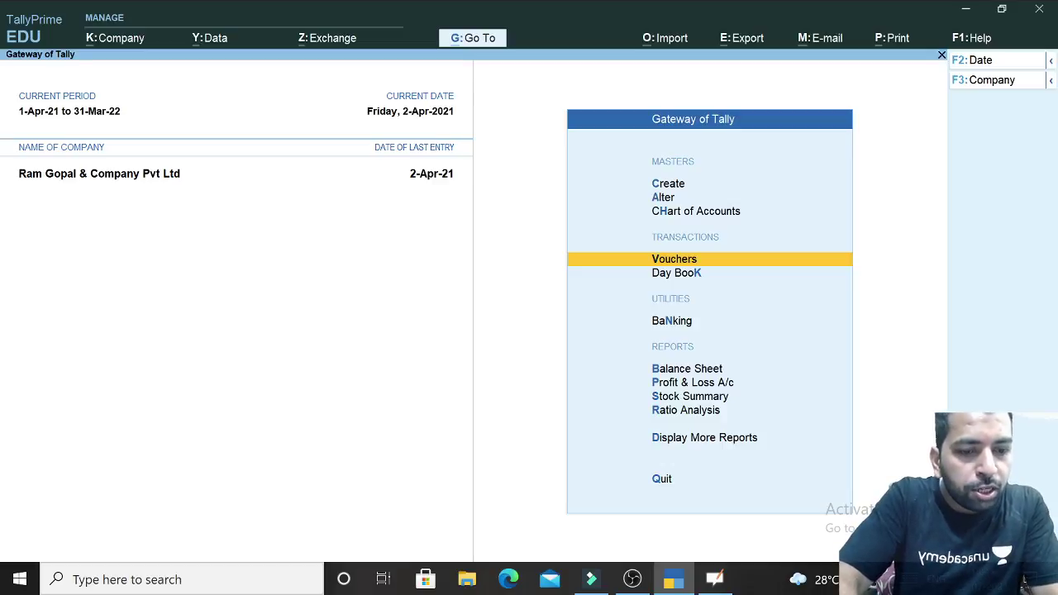
pyautogui.press('Return')
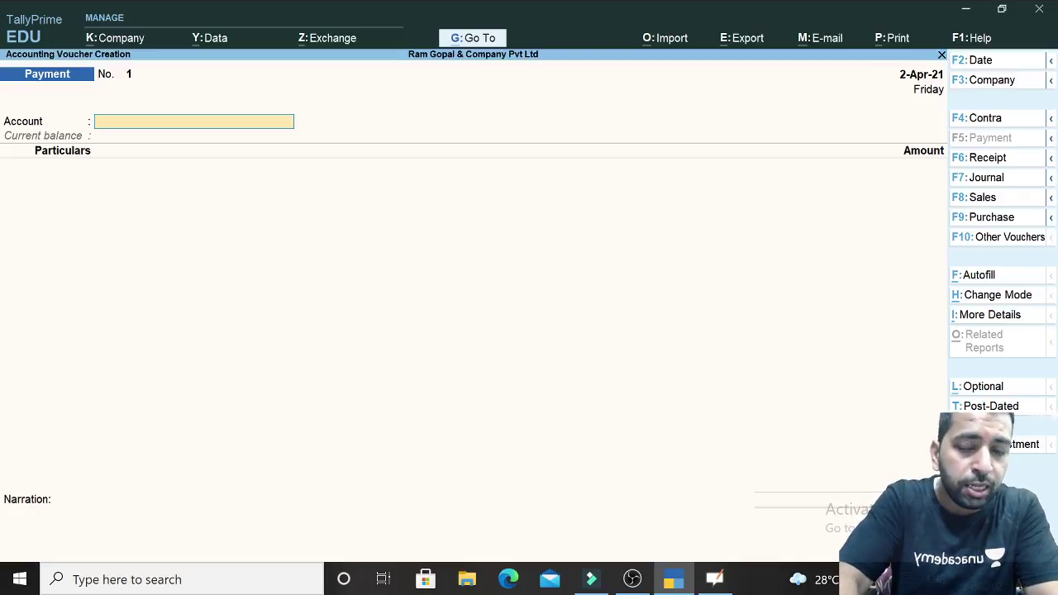
# Step: Switch to OpenBoard and handwrite F4 through F9 in yellow as a column on a new blank page
pyautogui.hotkey('alt', 'Tab')
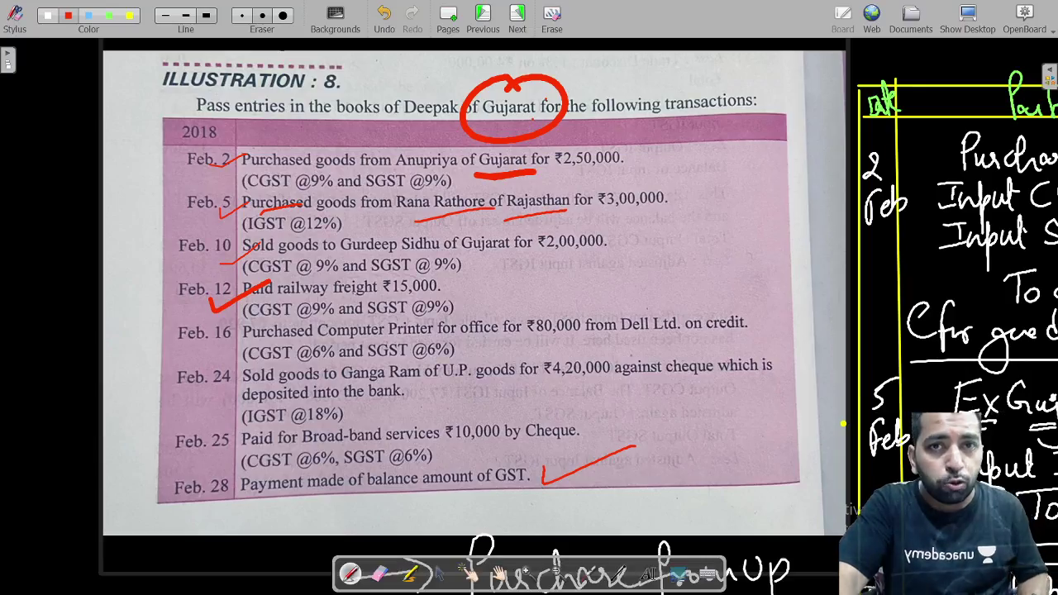
pyautogui.click(451, 25)
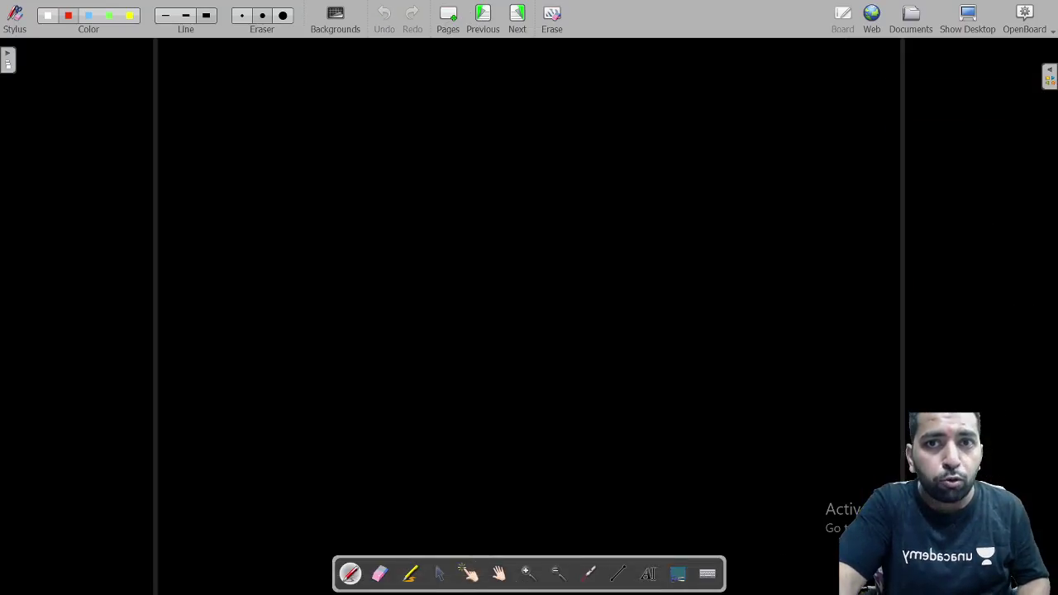
pyautogui.click(130, 14)
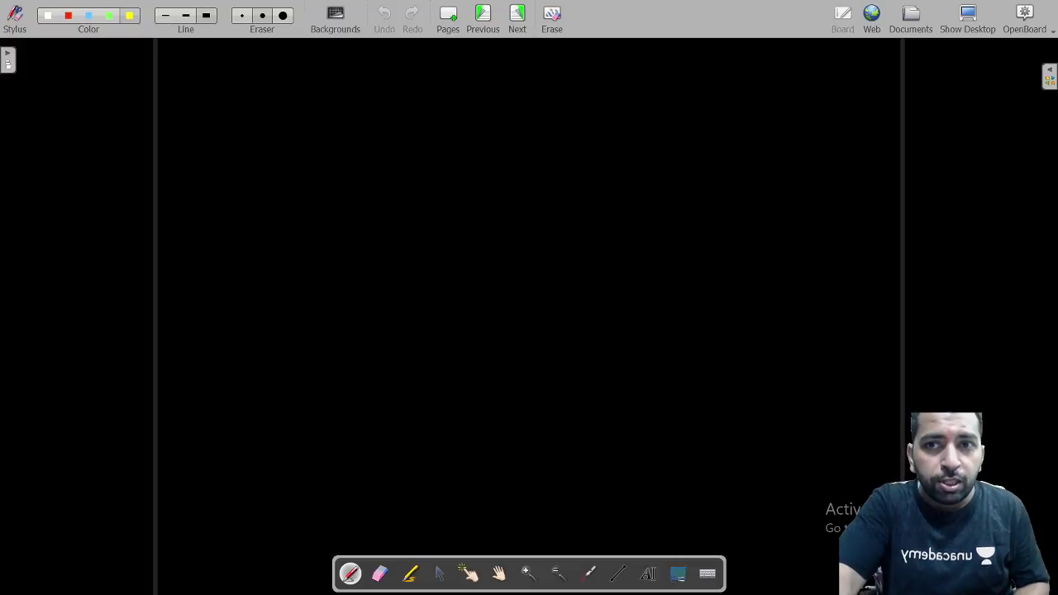
pyautogui.moveTo(253, 86); pyautogui.dragTo(250, 131)
pyautogui.moveTo(252, 88)
pyautogui.mouseDown()
pyautogui.moveTo(268, 86)
pyautogui.moveTo(265, 106)
pyautogui.moveTo(293, 119)
pyautogui.moveTo(257, 207)
pyautogui.moveTo(310, 190)
pyautogui.mouseUp()
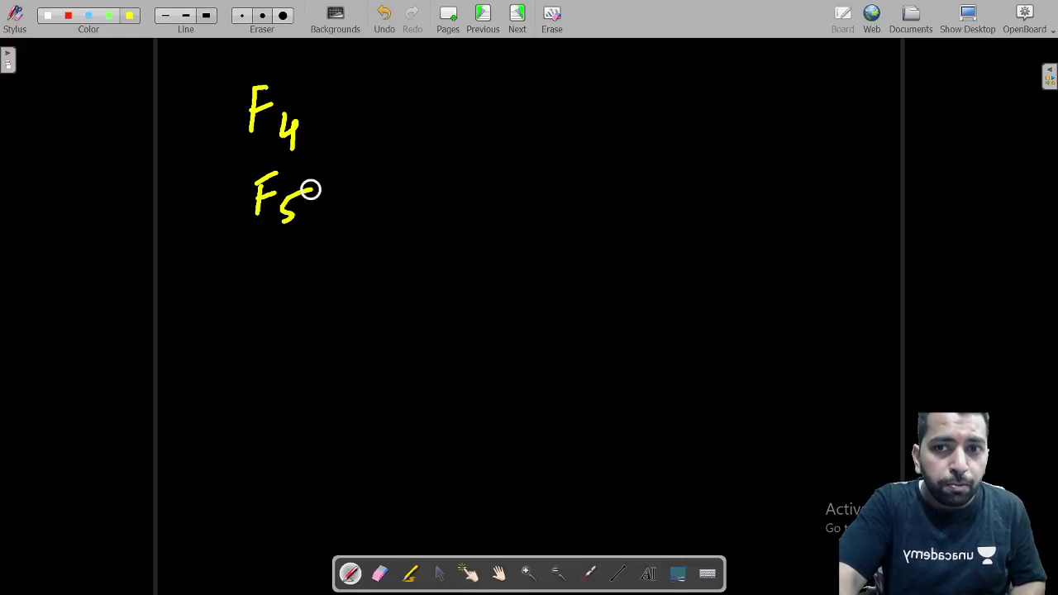
pyautogui.moveTo(258, 251)
pyautogui.mouseDown()
pyautogui.moveTo(259, 272)
pyautogui.moveTo(296, 267)
pyautogui.moveTo(267, 348)
pyautogui.moveTo(295, 369)
pyautogui.moveTo(269, 409)
pyautogui.moveTo(296, 432)
pyautogui.mouseUp()
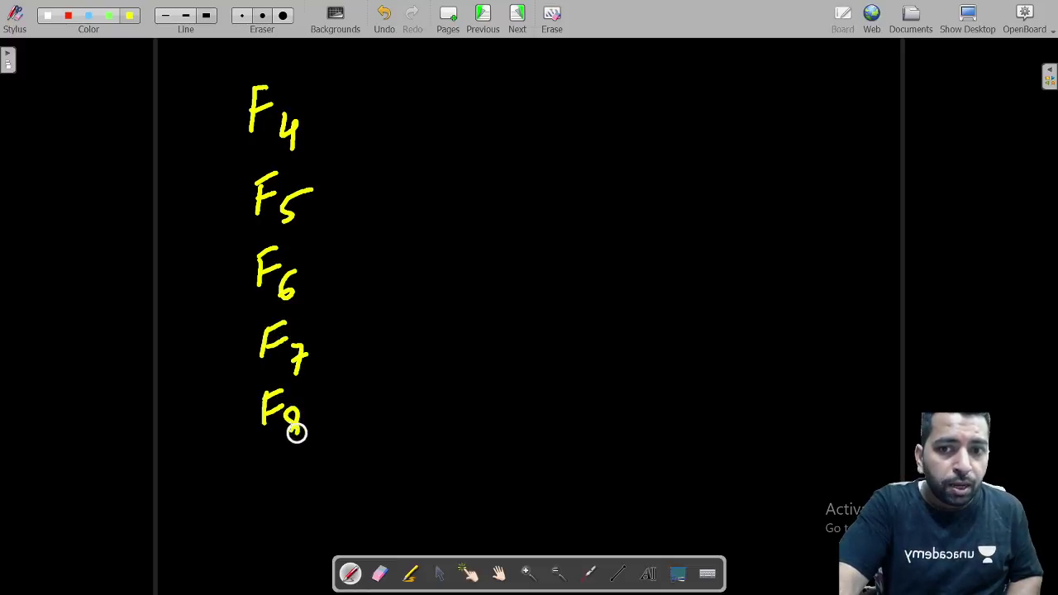
pyautogui.moveTo(273, 472)
pyautogui.mouseDown()
pyautogui.moveTo(300, 494)
pyautogui.moveTo(301, 537)
pyautogui.mouseUp()
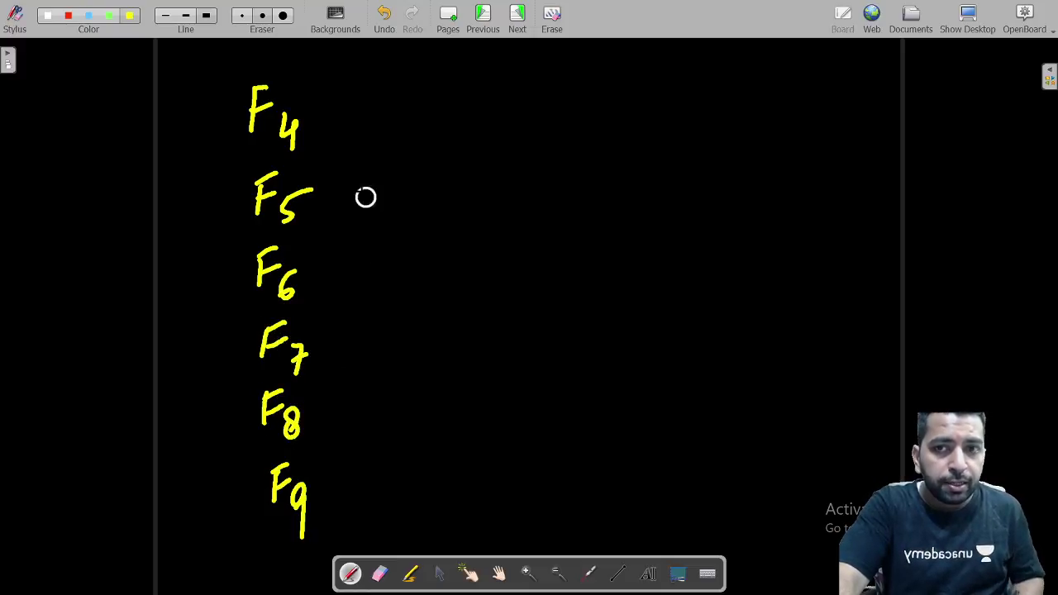
# Step: Draw a yellow arrow after each key from F4 to F9 and write an underlined "Press" beside F4
pyautogui.moveTo(336, 120); pyautogui.dragTo(378, 118)
pyautogui.moveTo(336, 207); pyautogui.dragTo(373, 207)
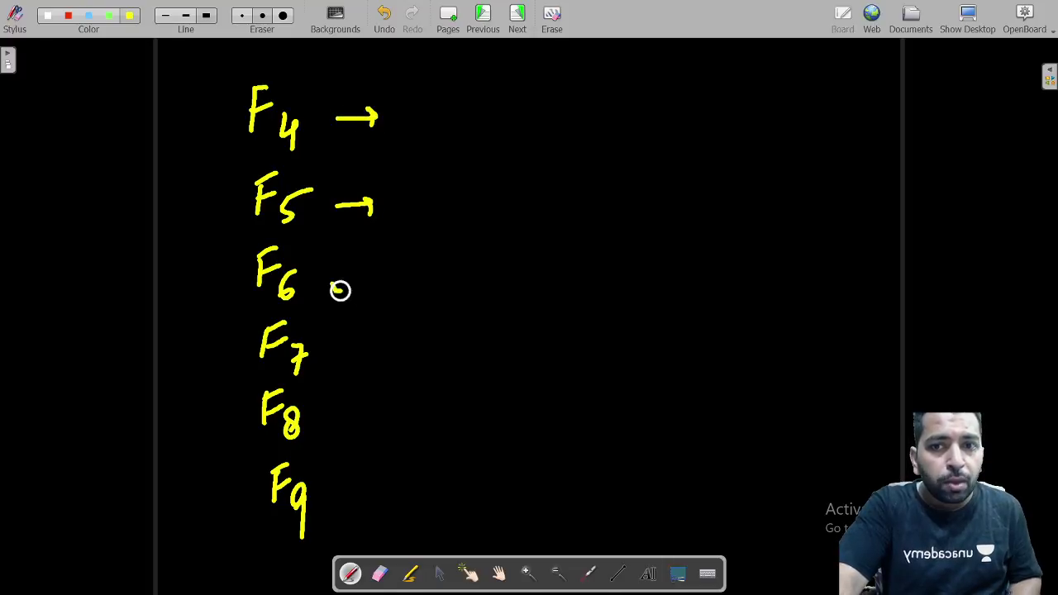
pyautogui.moveTo(330, 283); pyautogui.dragTo(370, 289)
pyautogui.moveTo(328, 362); pyautogui.dragTo(369, 355)
pyautogui.moveTo(335, 419); pyautogui.dragTo(372, 419)
pyautogui.moveTo(330, 488)
pyautogui.mouseDown()
pyautogui.moveTo(369, 484)
pyautogui.moveTo(362, 496)
pyautogui.mouseUp()
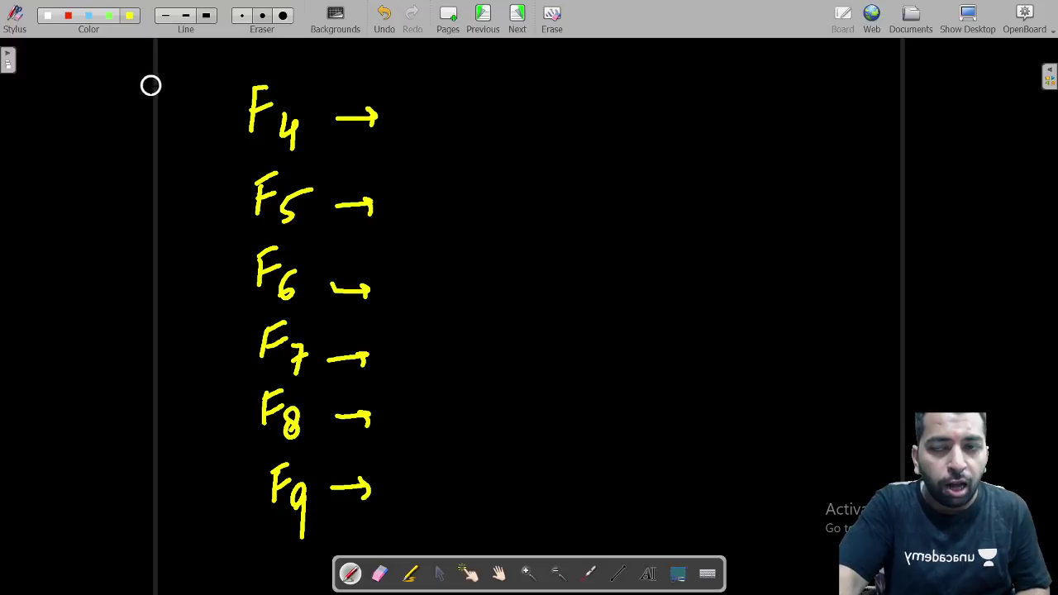
pyautogui.moveTo(154, 116)
pyautogui.mouseDown()
pyautogui.moveTo(153, 72)
pyautogui.moveTo(182, 87)
pyautogui.moveTo(207, 75)
pyautogui.moveTo(216, 89)
pyautogui.mouseUp()
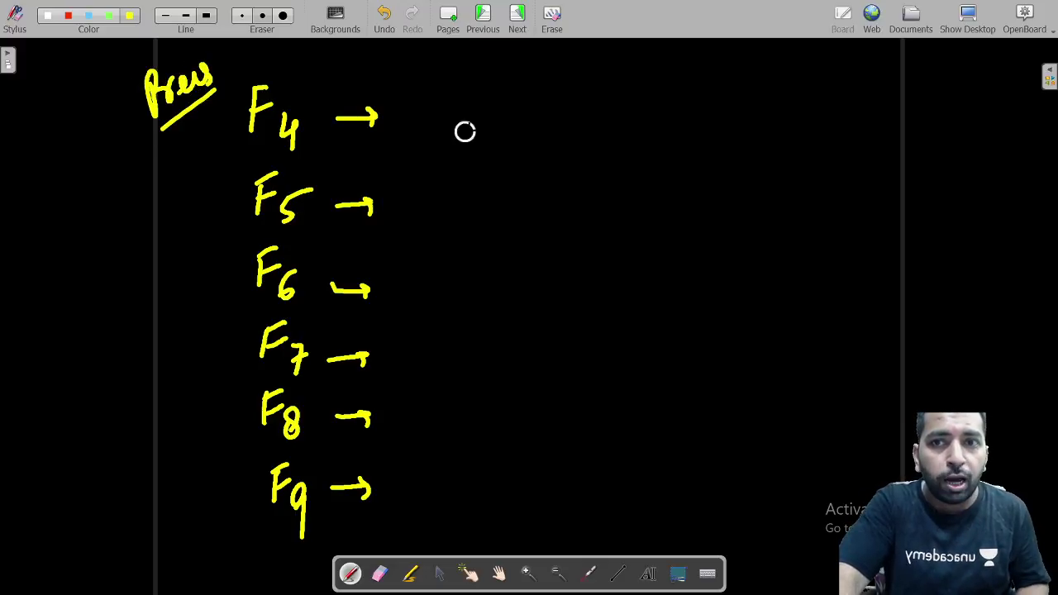
# Step: Handwrite Contra, Payment, Receipt, Journal, Sales and Purchase in yellow beside the arrows for F4 through F9
pyautogui.moveTo(459, 82)
pyautogui.mouseDown()
pyautogui.moveTo(463, 120)
pyautogui.moveTo(484, 104)
pyautogui.moveTo(513, 121)
pyautogui.mouseUp()
pyautogui.moveTo(518, 76)
pyautogui.mouseDown()
pyautogui.moveTo(523, 121)
pyautogui.moveTo(560, 102)
pyautogui.moveTo(567, 122)
pyautogui.mouseUp()
pyautogui.moveTo(435, 191)
pyautogui.mouseDown()
pyautogui.moveTo(430, 220)
pyautogui.moveTo(454, 195)
pyautogui.moveTo(487, 217)
pyautogui.moveTo(507, 196)
pyautogui.moveTo(593, 201)
pyautogui.mouseUp()
pyautogui.moveTo(449, 284)
pyautogui.mouseDown()
pyautogui.moveTo(471, 311)
pyautogui.moveTo(500, 282)
pyautogui.moveTo(525, 291)
pyautogui.moveTo(534, 270)
pyautogui.moveTo(549, 285)
pyautogui.moveTo(585, 281)
pyautogui.mouseUp()
pyautogui.moveTo(438, 341)
pyautogui.mouseDown()
pyautogui.moveTo(436, 367)
pyautogui.moveTo(570, 366)
pyautogui.mouseUp()
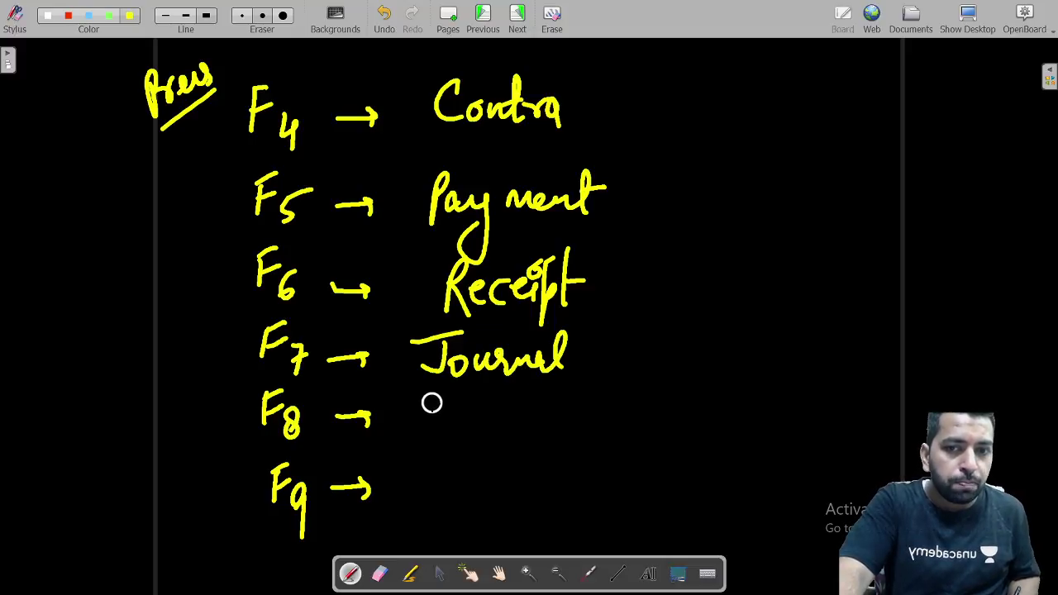
pyautogui.moveTo(447, 392)
pyautogui.mouseDown()
pyautogui.moveTo(416, 423)
pyautogui.moveTo(465, 413)
pyautogui.moveTo(506, 423)
pyautogui.mouseUp()
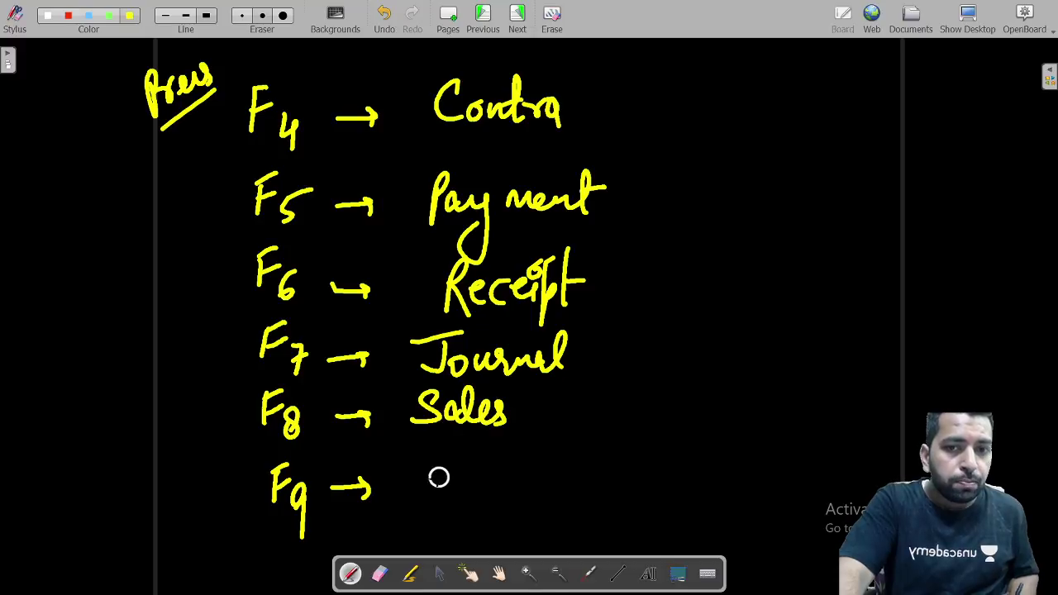
pyautogui.moveTo(410, 461)
pyautogui.mouseDown()
pyautogui.moveTo(437, 480)
pyautogui.moveTo(472, 472)
pyautogui.moveTo(577, 486)
pyautogui.mouseUp()
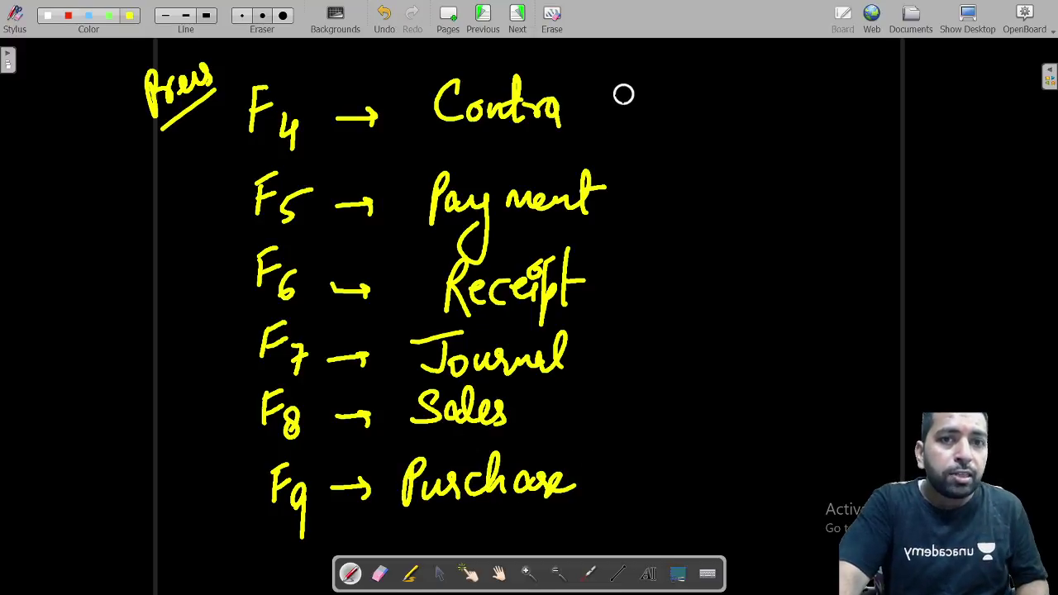
# Step: Draw a yellow arrow after Contra, handwrite "Cash/Bank" beside it in thinner white, underline and circle it, and underline Contra
pyautogui.moveTo(607, 100); pyautogui.dragTo(674, 100)
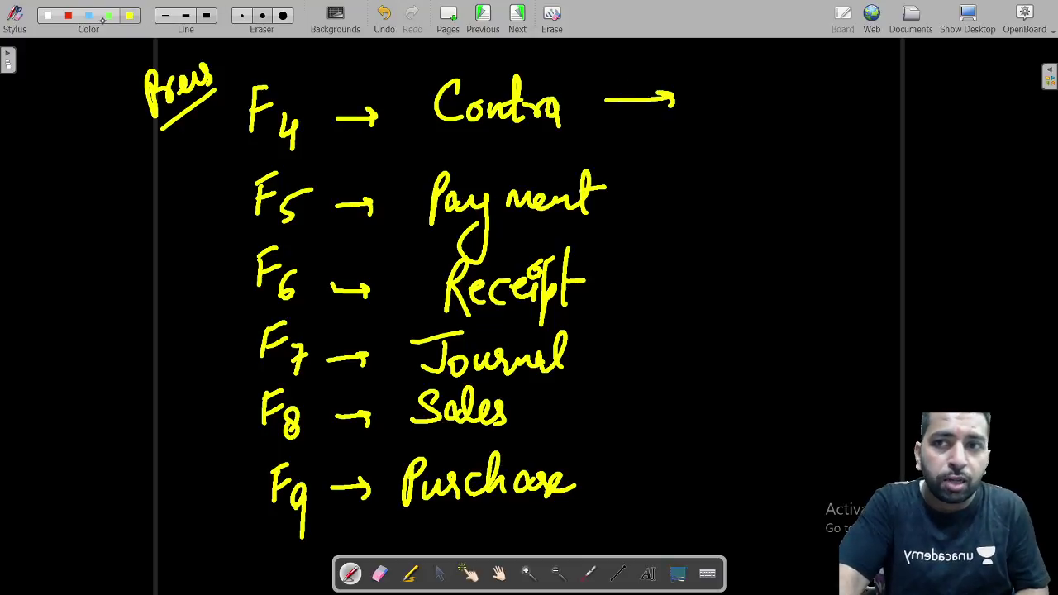
pyautogui.click(47, 16)
pyautogui.click(186, 15)
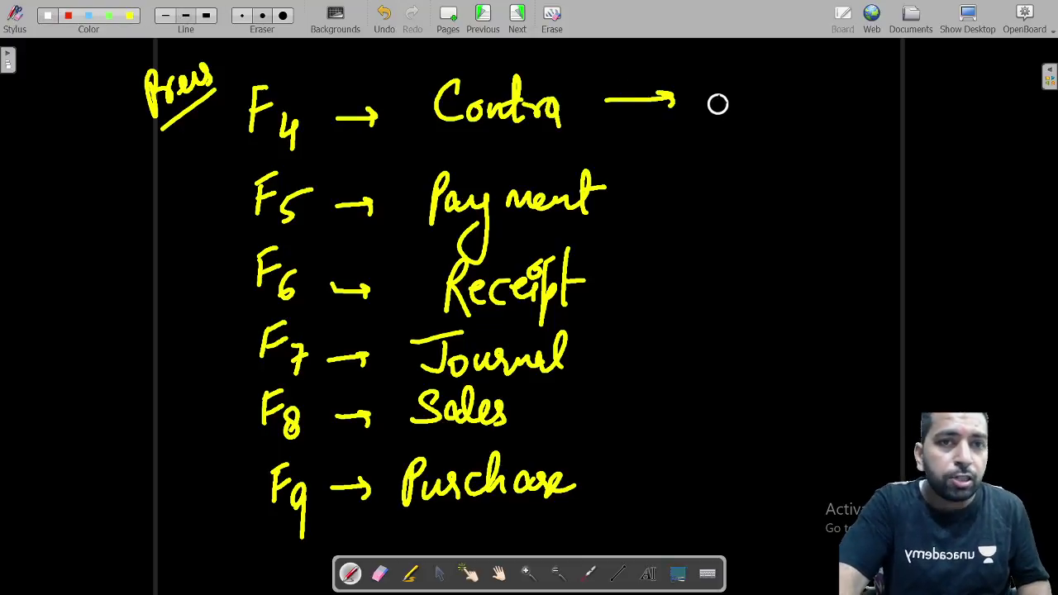
pyautogui.moveTo(731, 76); pyautogui.dragTo(711, 104)
pyautogui.moveTo(744, 89)
pyautogui.mouseDown()
pyautogui.moveTo(769, 101)
pyautogui.moveTo(854, 101)
pyautogui.moveTo(873, 89)
pyautogui.moveTo(882, 116)
pyautogui.mouseUp()
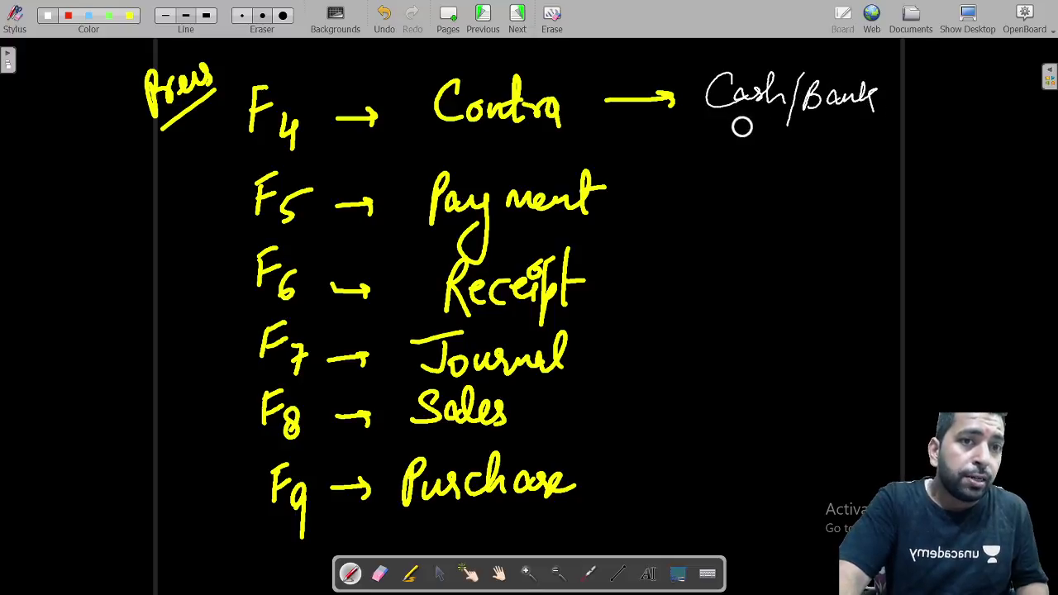
pyautogui.moveTo(712, 121); pyautogui.dragTo(889, 114)
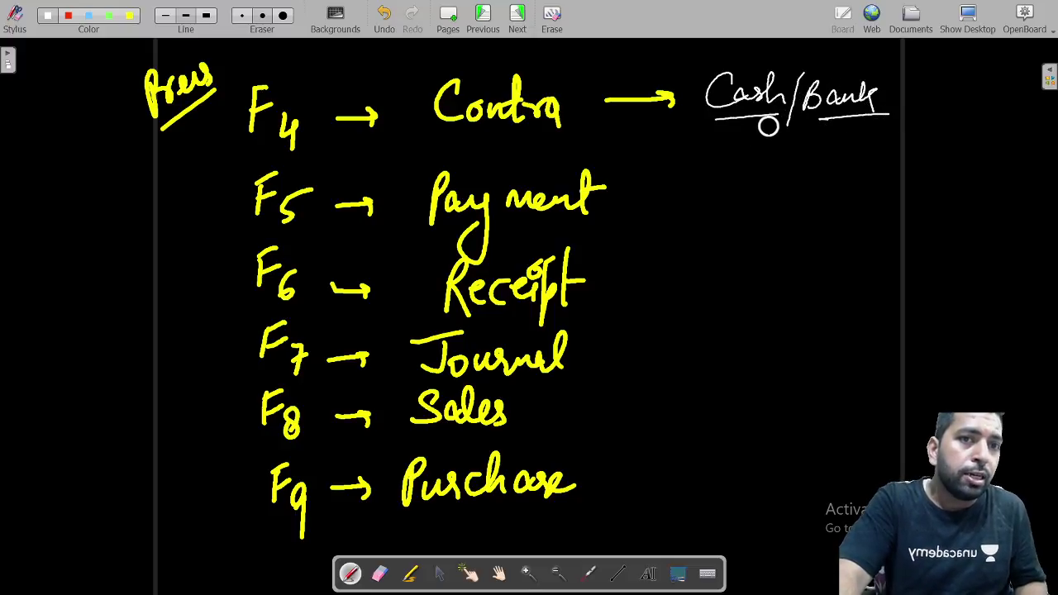
pyautogui.moveTo(713, 111)
pyautogui.mouseDown()
pyautogui.moveTo(868, 117)
pyautogui.moveTo(745, 129)
pyautogui.mouseUp()
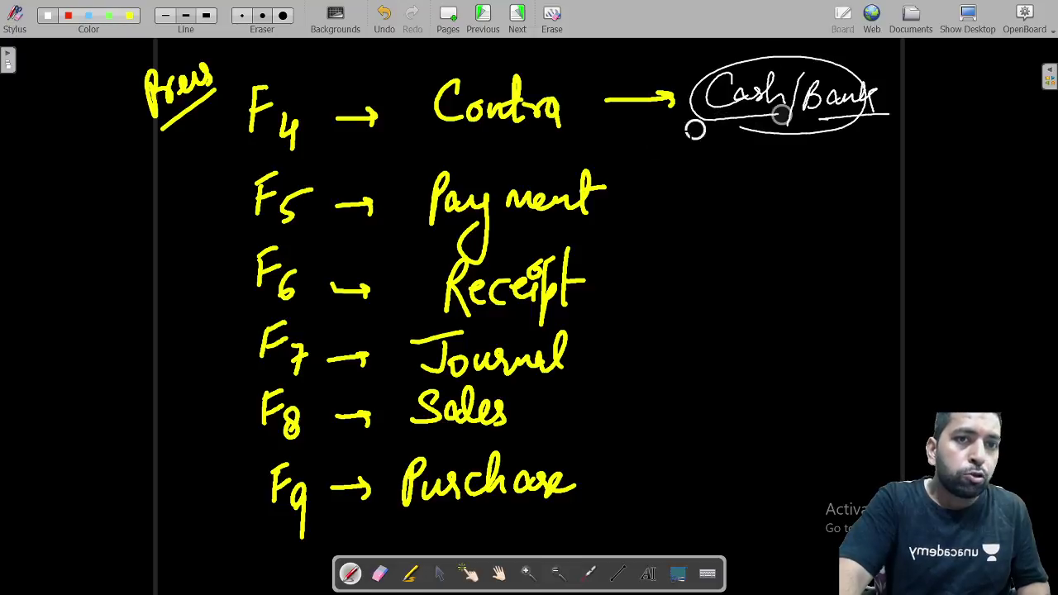
pyautogui.moveTo(507, 133); pyautogui.dragTo(589, 121)
# Step: Add white arrows after Payment and Receipt with the notes "Exp/Pay" and "Income/", and put a white tick mark under Payment
pyautogui.moveTo(648, 199); pyautogui.dragTo(693, 198)
pyautogui.moveTo(732, 183)
pyautogui.mouseDown()
pyautogui.moveTo(716, 201)
pyautogui.moveTo(797, 189)
pyautogui.moveTo(815, 213)
pyautogui.moveTo(830, 194)
pyautogui.moveTo(864, 192)
pyautogui.moveTo(892, 211)
pyautogui.mouseUp()
pyautogui.moveTo(561, 231); pyautogui.dragTo(616, 212)
pyautogui.moveTo(653, 283); pyautogui.dragTo(701, 281)
pyautogui.moveTo(734, 273)
pyautogui.mouseDown()
pyautogui.moveTo(744, 288)
pyautogui.moveTo(782, 277)
pyautogui.moveTo(882, 283)
pyautogui.mouseUp()
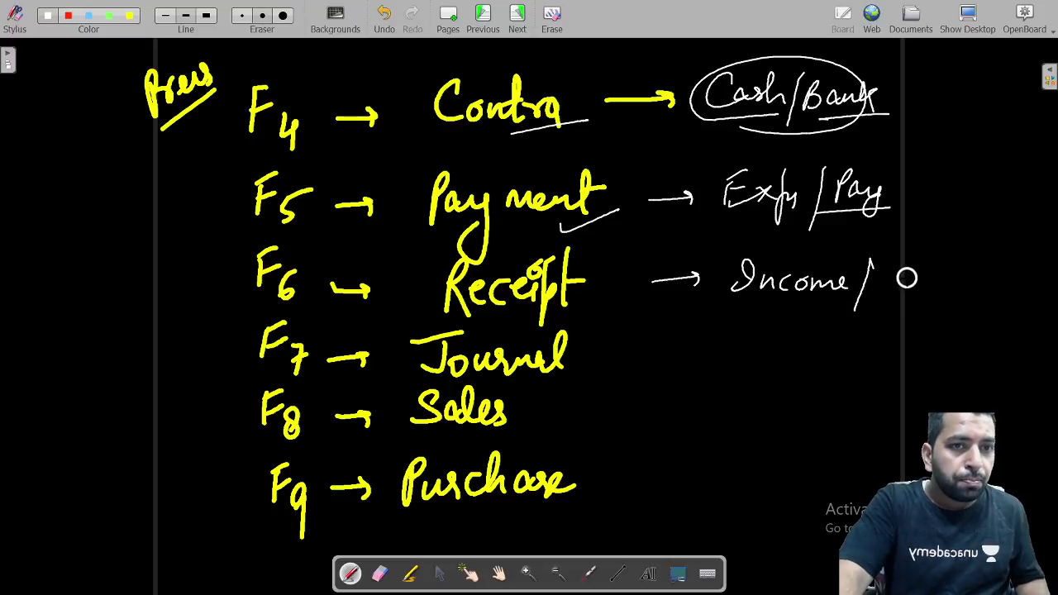
# Step: Add white arrows and handwrite "Transfer/Non Cash" for Journal, "Sales" for Sales and "Purchase" for Purchase
pyautogui.moveTo(635, 357)
pyautogui.mouseDown()
pyautogui.moveTo(769, 354)
pyautogui.moveTo(777, 394)
pyautogui.moveTo(804, 353)
pyautogui.moveTo(837, 369)
pyautogui.moveTo(856, 346)
pyautogui.moveTo(877, 361)
pyautogui.moveTo(980, 350)
pyautogui.mouseUp()
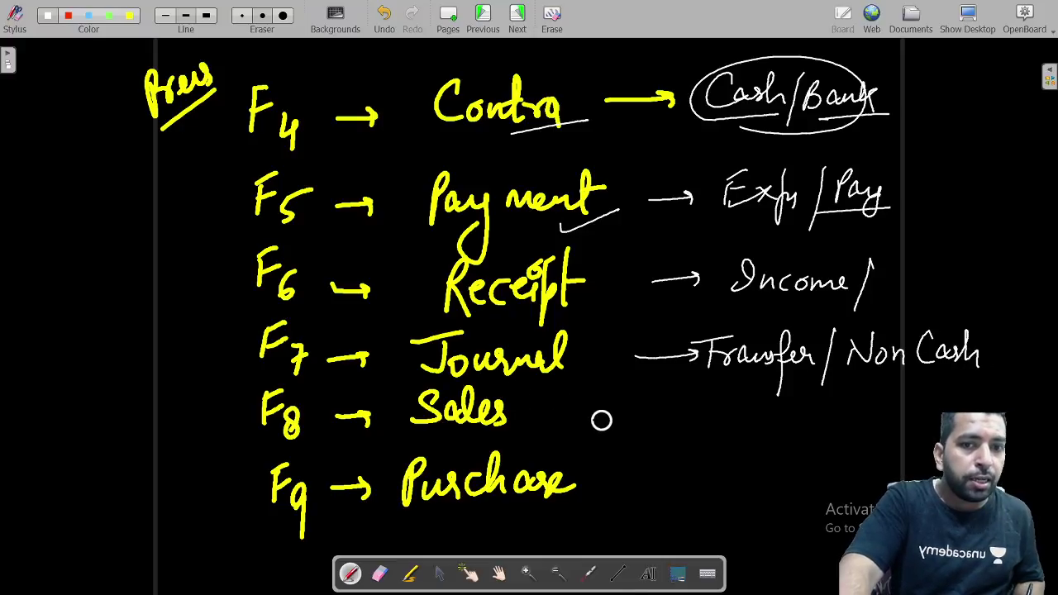
pyautogui.moveTo(594, 419)
pyautogui.mouseDown()
pyautogui.moveTo(704, 406)
pyautogui.moveTo(765, 419)
pyautogui.mouseUp()
pyautogui.moveTo(604, 471)
pyautogui.mouseDown()
pyautogui.moveTo(722, 471)
pyautogui.moveTo(752, 484)
pyautogui.moveTo(839, 464)
pyautogui.mouseUp()
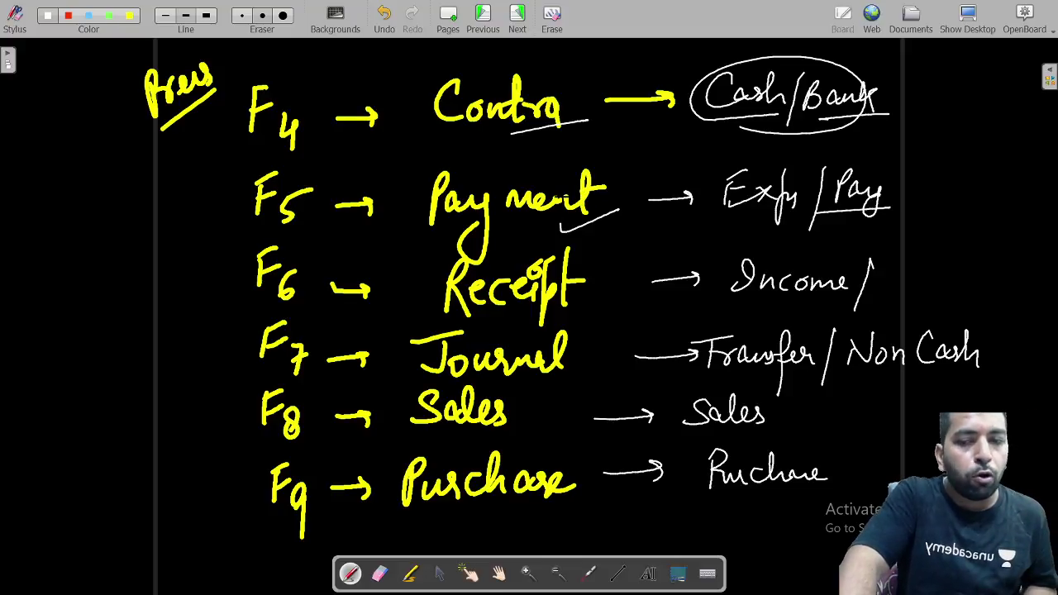
# Step: Switch to TallyPrime, leave voucher creation and review the company's accounting and inventory features up to the GST option
pyautogui.hotkey('alt', 'Tab')
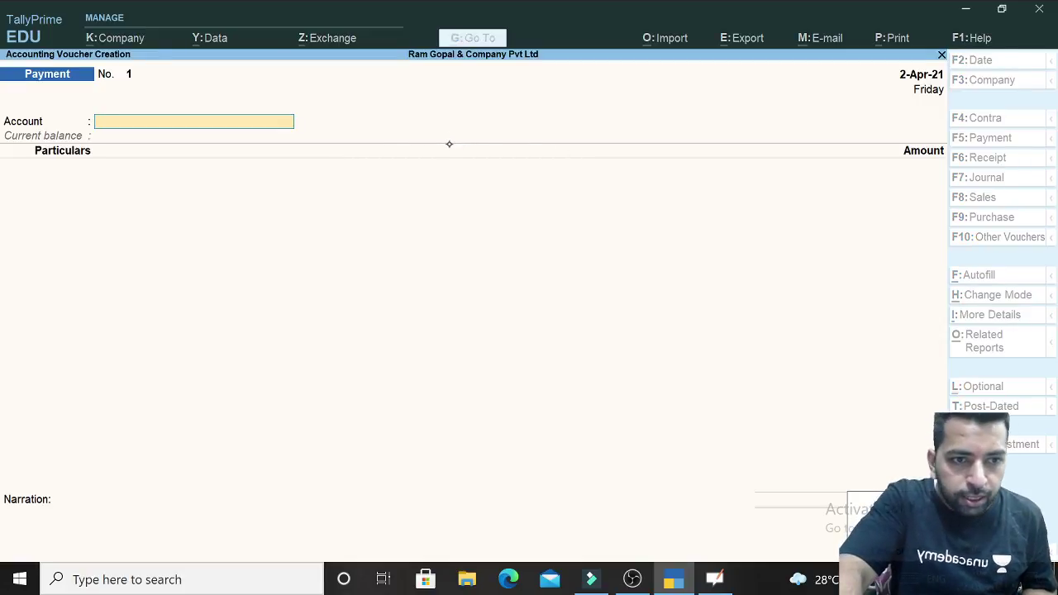
pyautogui.press('Escape')
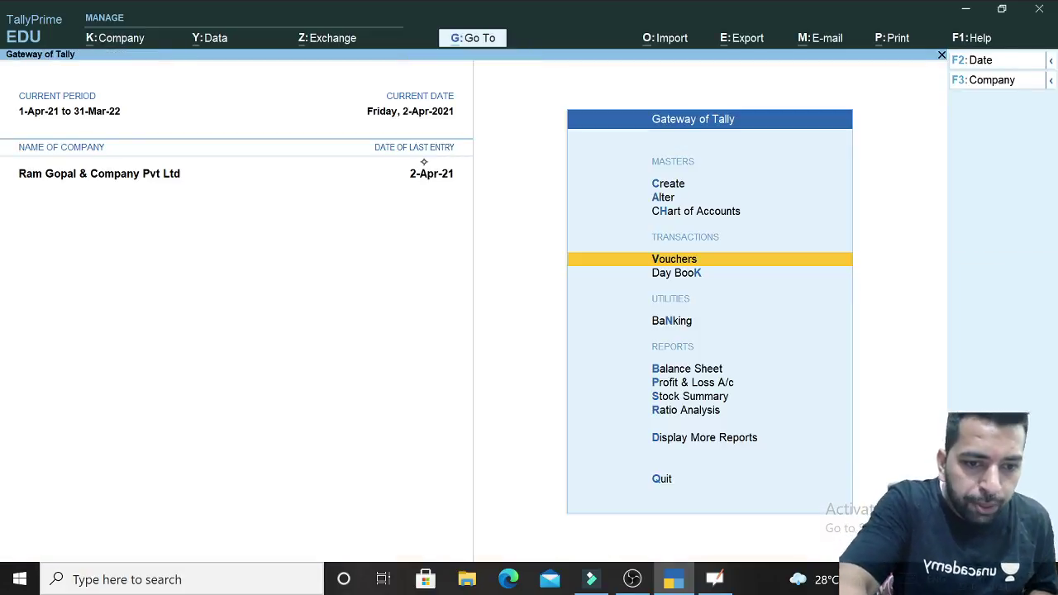
pyautogui.press('F11')
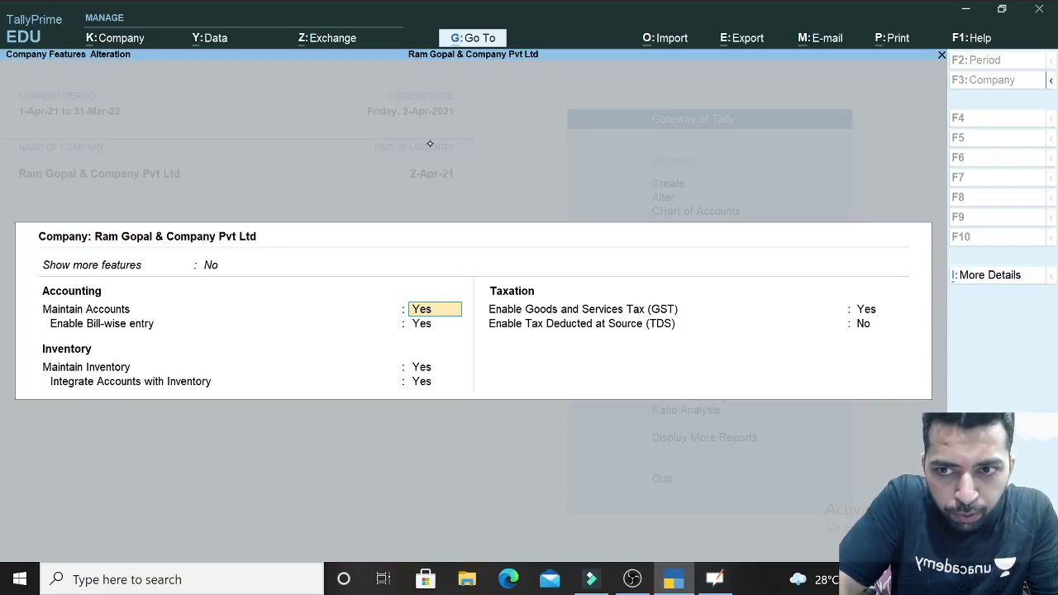
pyautogui.press('Return')
pyautogui.press('Return')
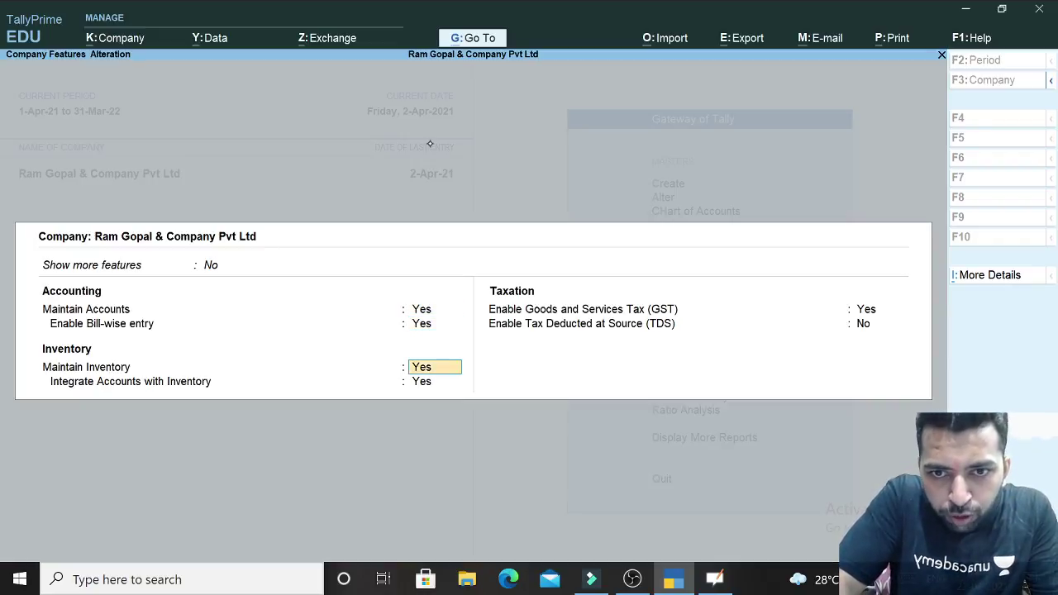
pyautogui.press('Return')
pyautogui.press('Return')
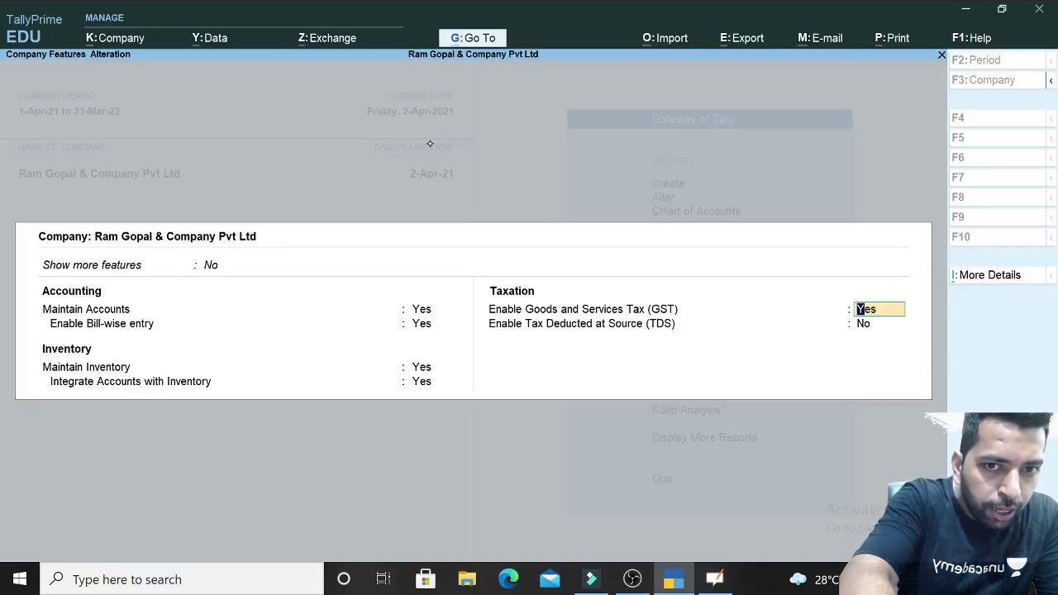
# Step: Open the company's GST details and keep state Uttarakhand, registration type Regular, applicable from 1-Apr-21 and Monthly GSTR1 periodicity
pyautogui.press('Return')
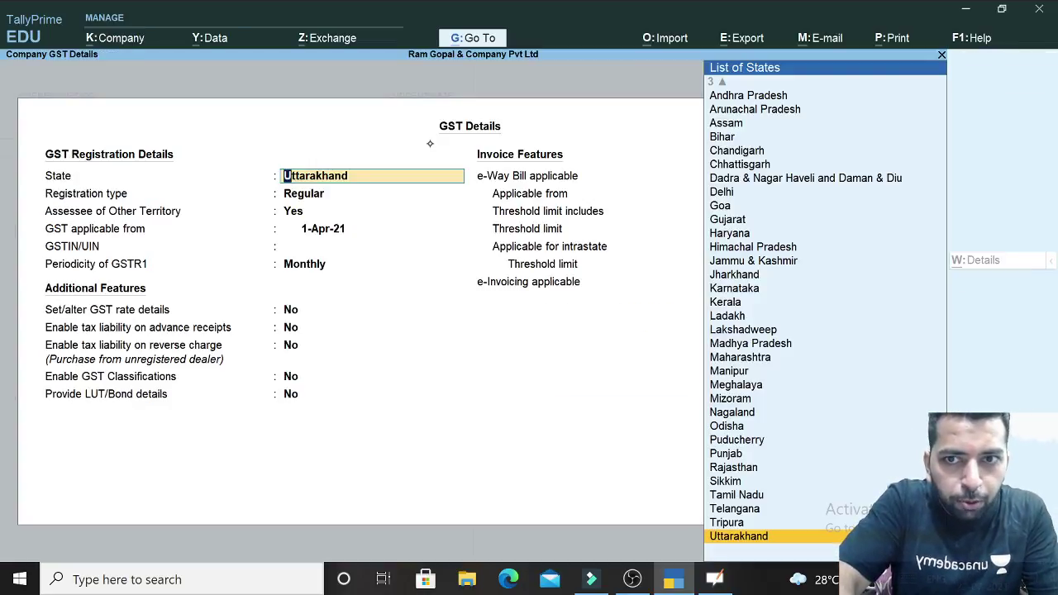
pyautogui.press('Return')
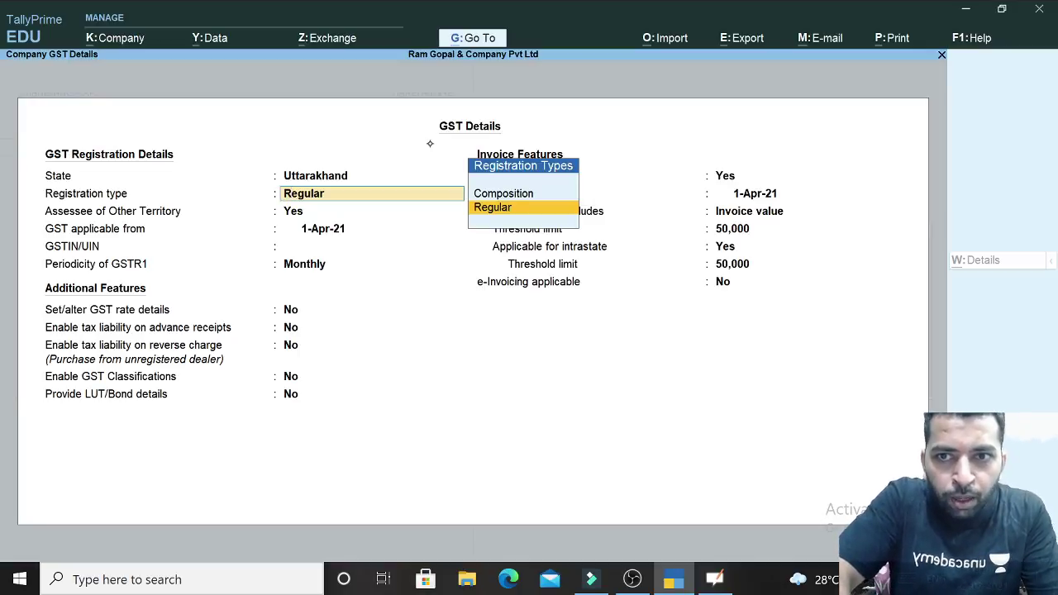
pyautogui.press('Return')
pyautogui.press('Return')
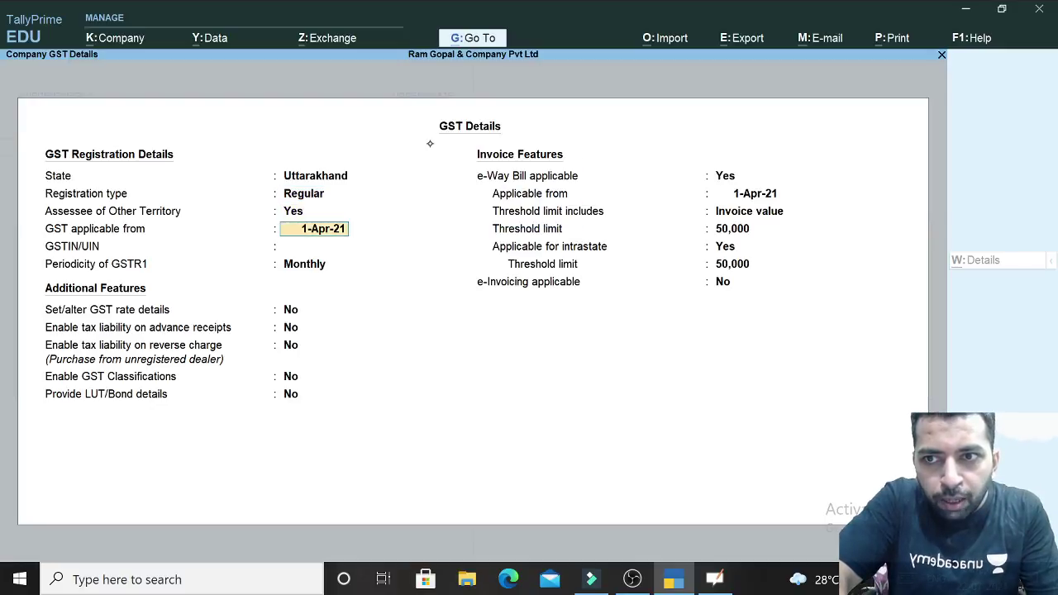
pyautogui.press('Return')
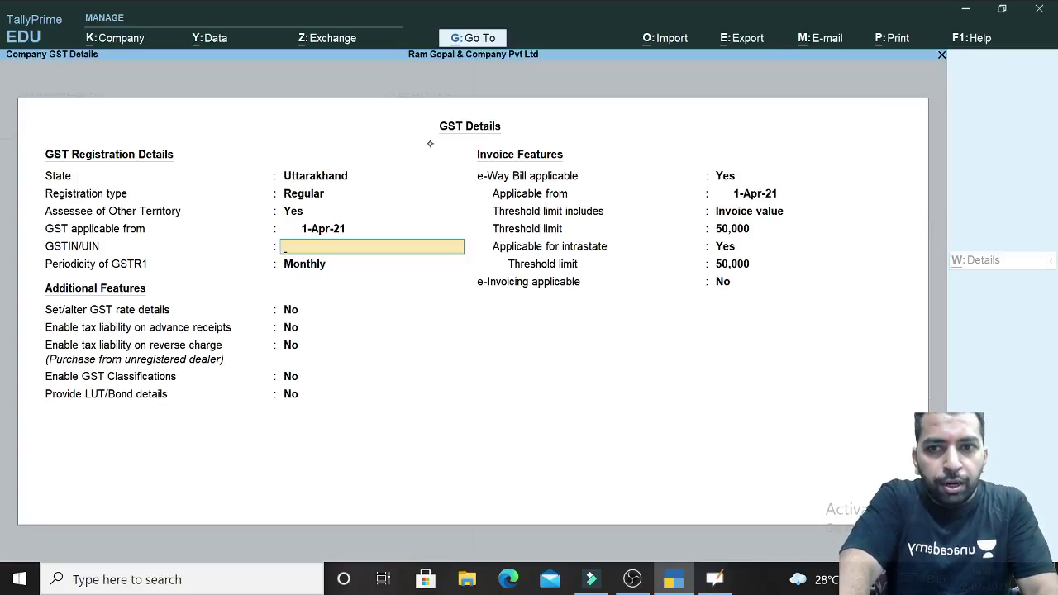
pyautogui.press('Return')
pyautogui.press('Return')
pyautogui.press('Return')
pyautogui.press('Return')
pyautogui.press('Return')
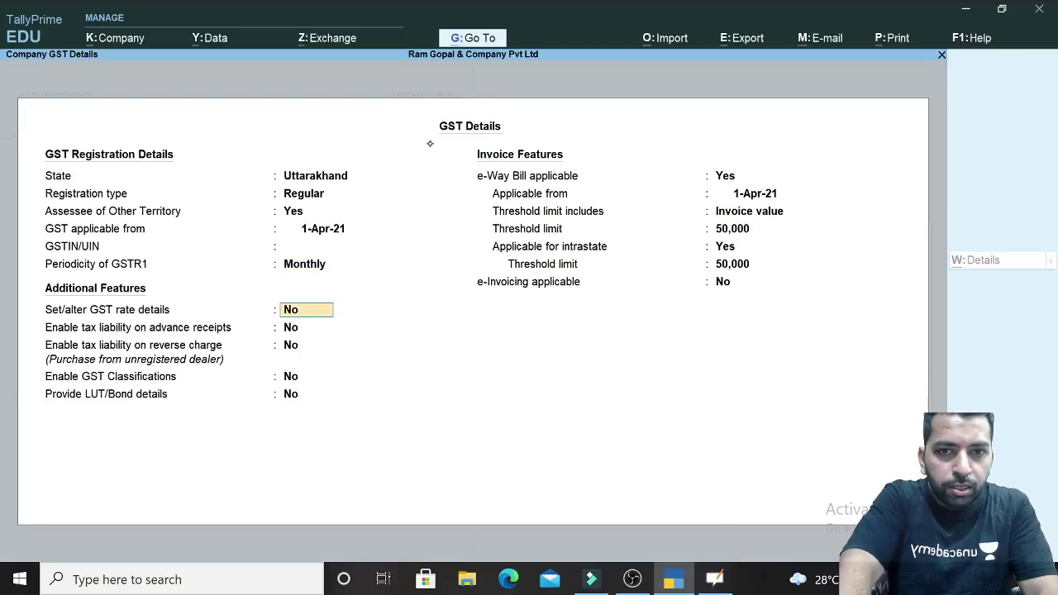
# Step: Keep the remaining additional and e-Way Bill settings, and accept the GST details and company features with TDS set to No
pyautogui.press('Return')
pyautogui.press('Return')
pyautogui.press('Return')
pyautogui.press('Return')
pyautogui.press('Return')
pyautogui.press('Return')
pyautogui.press('Return')
pyautogui.press('Return')
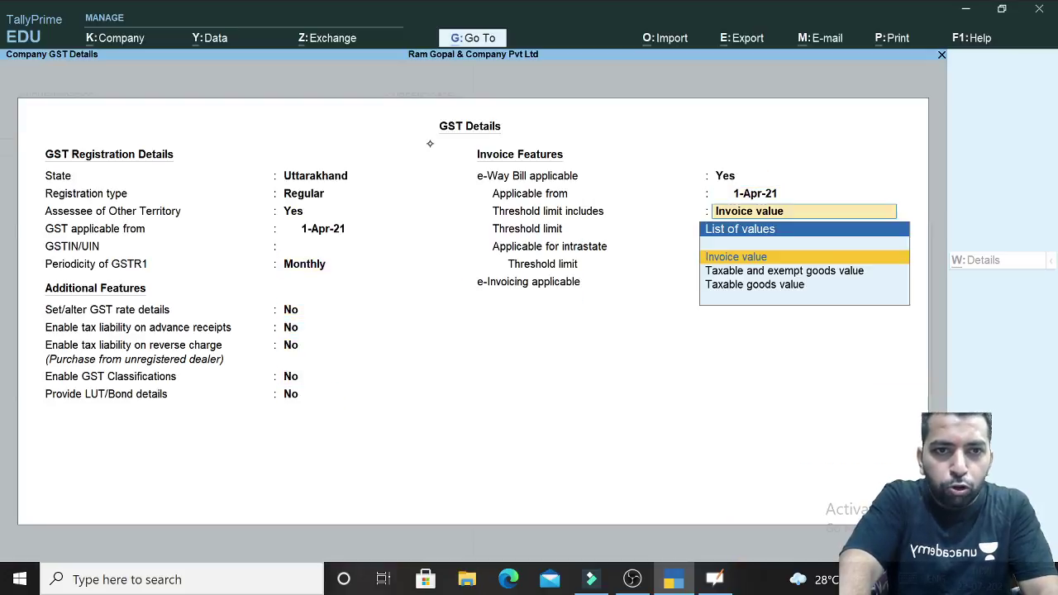
pyautogui.press('Return')
pyautogui.press('Return')
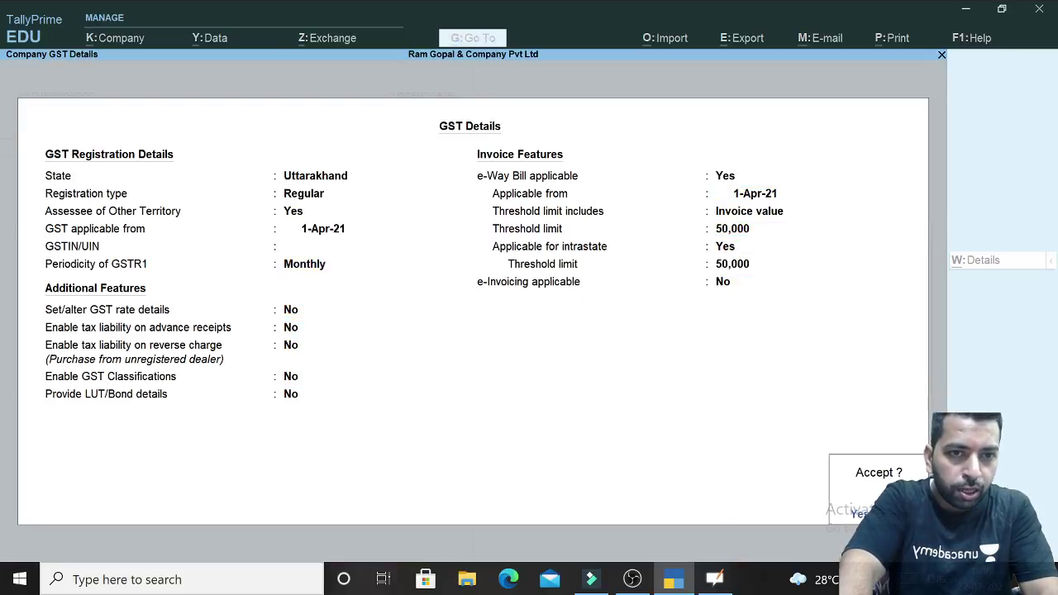
pyautogui.press('Return')
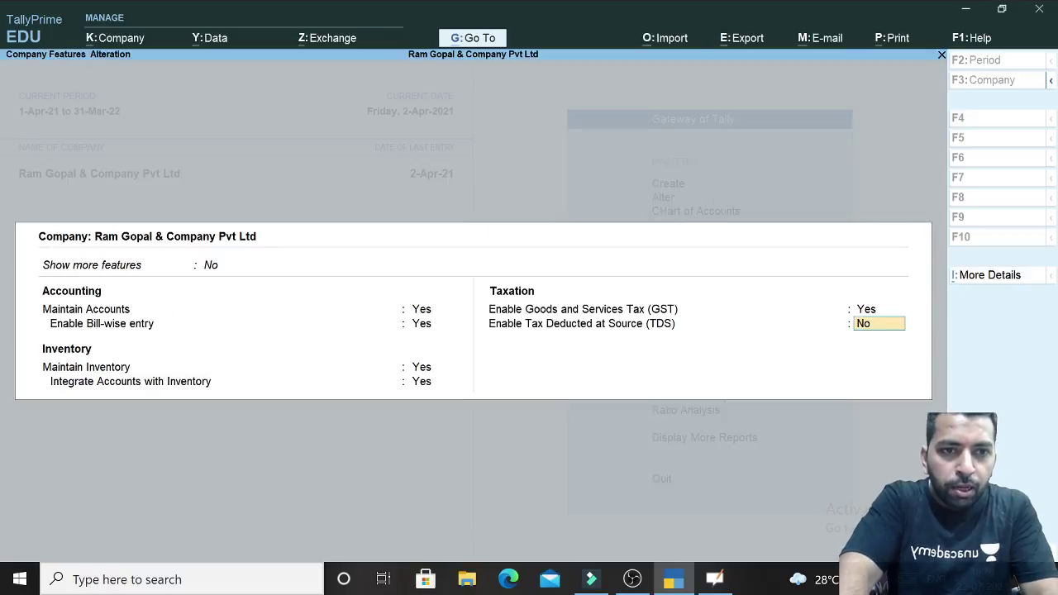
pyautogui.press('Return')
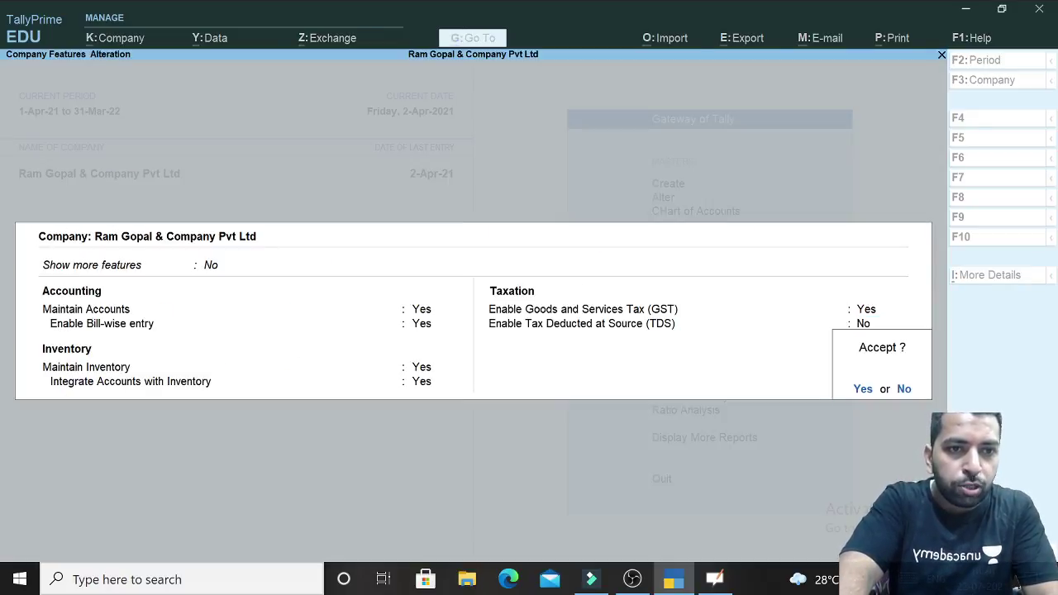
pyautogui.press('Return')
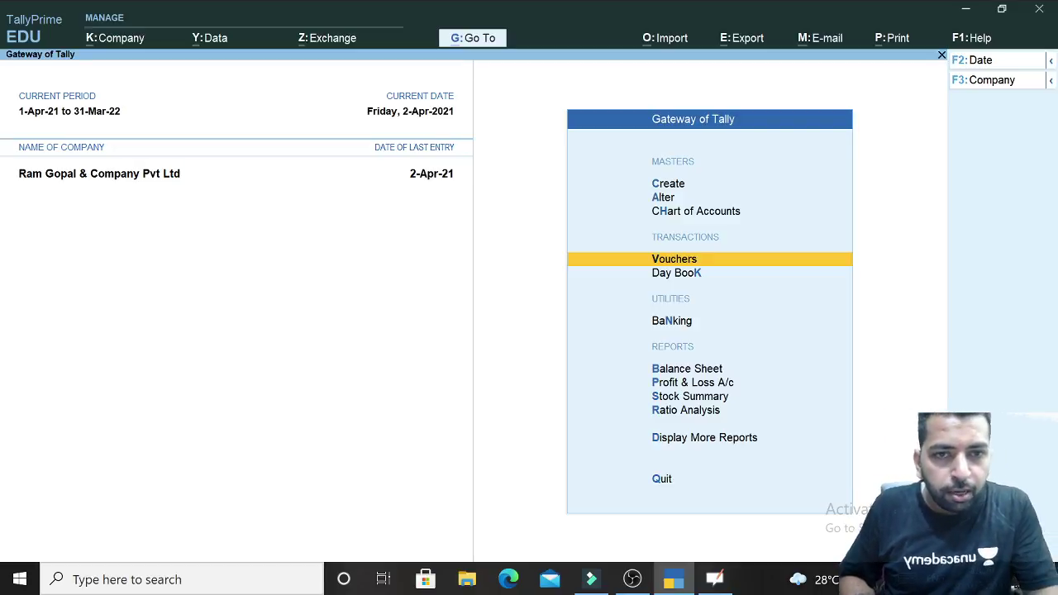
# Step: Check the recording in OBS and open accounting voucher creation from the Gateway of Tally in TallyPrime
pyautogui.click(631, 579)
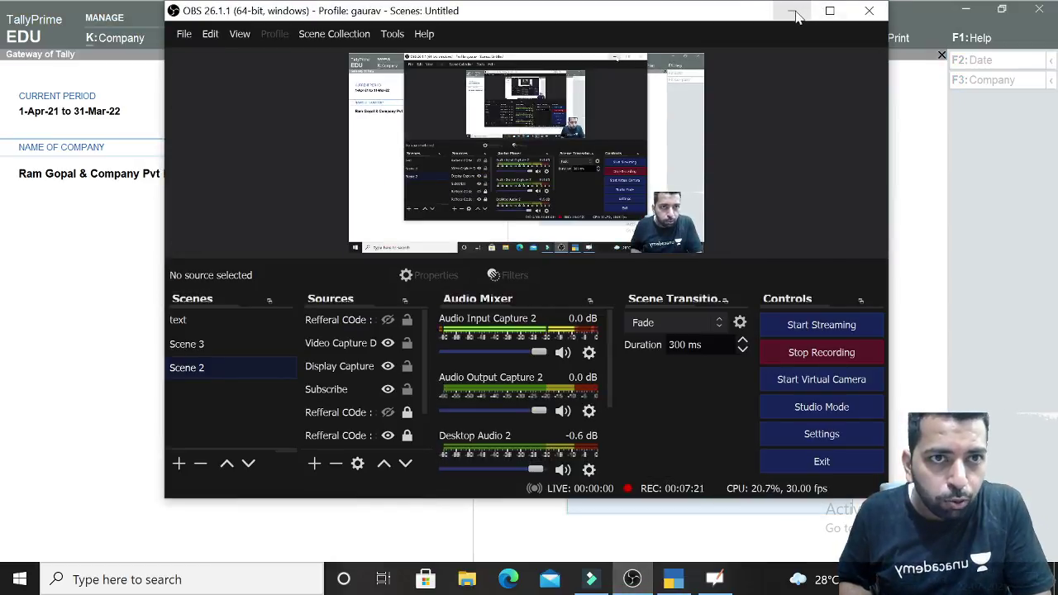
pyautogui.click(794, 13)
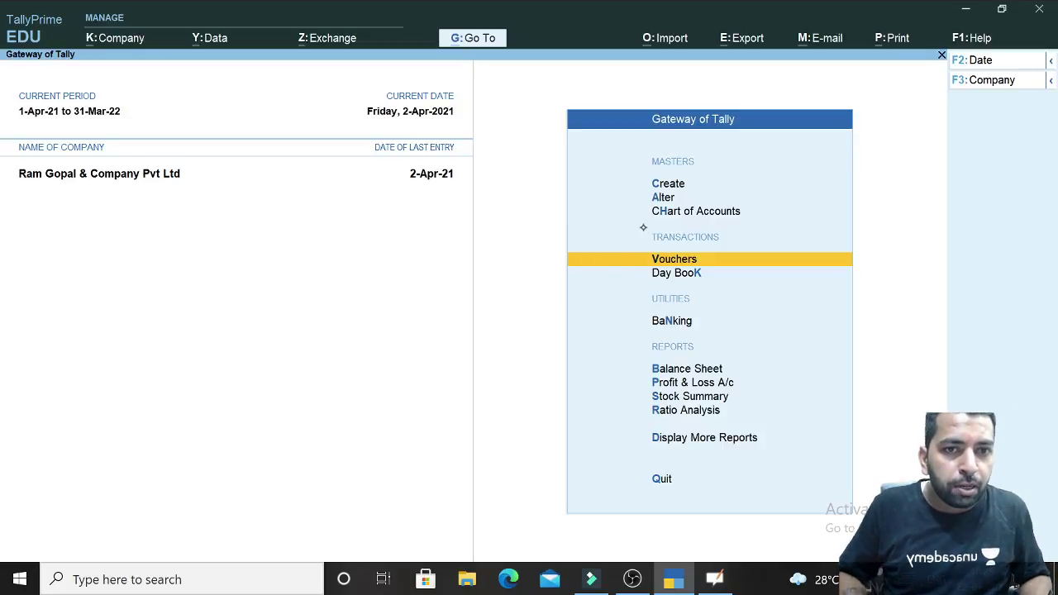
pyautogui.press('Return')
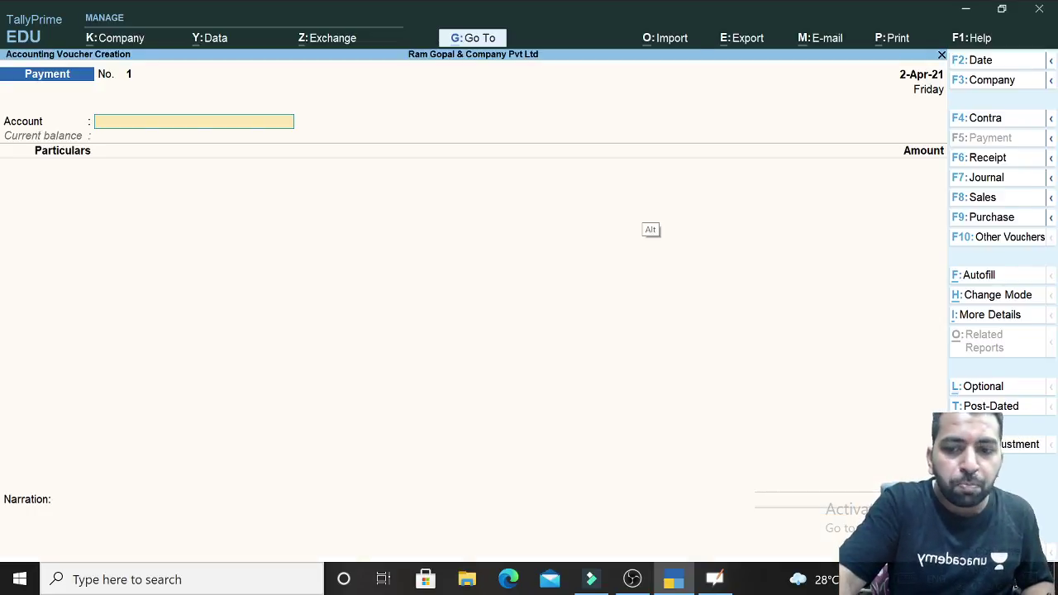
# Step: Switch to OpenBoard and go back to the page with the Illustration 8 transactions
pyautogui.hotkey('alt', 'Tab')
pyautogui.hotkey('alt', 'Tab')
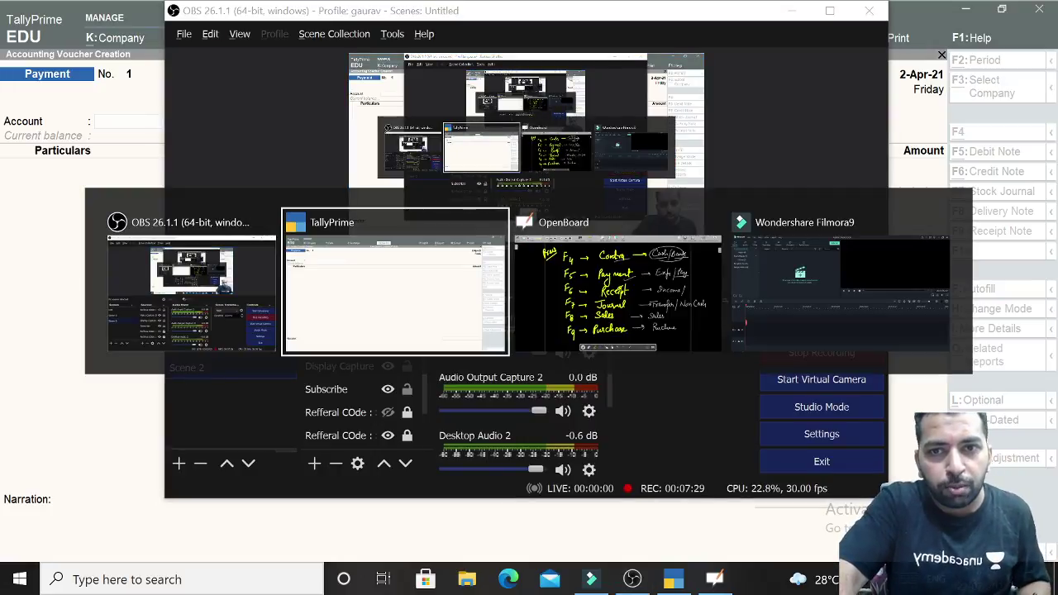
pyautogui.hotkey('alt', 'Tab')
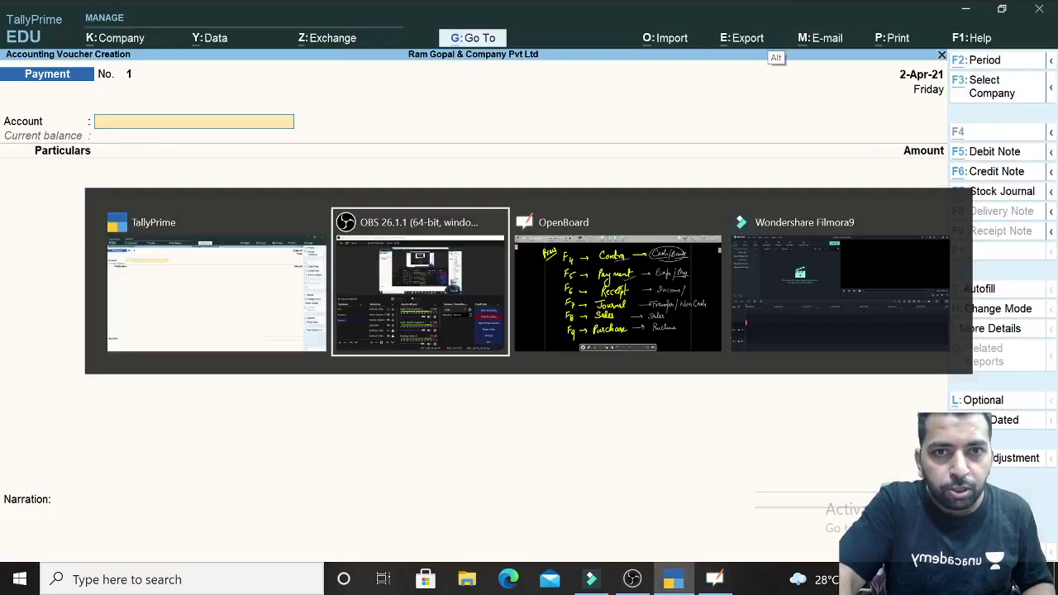
pyautogui.hotkey('alt', 'Tab')
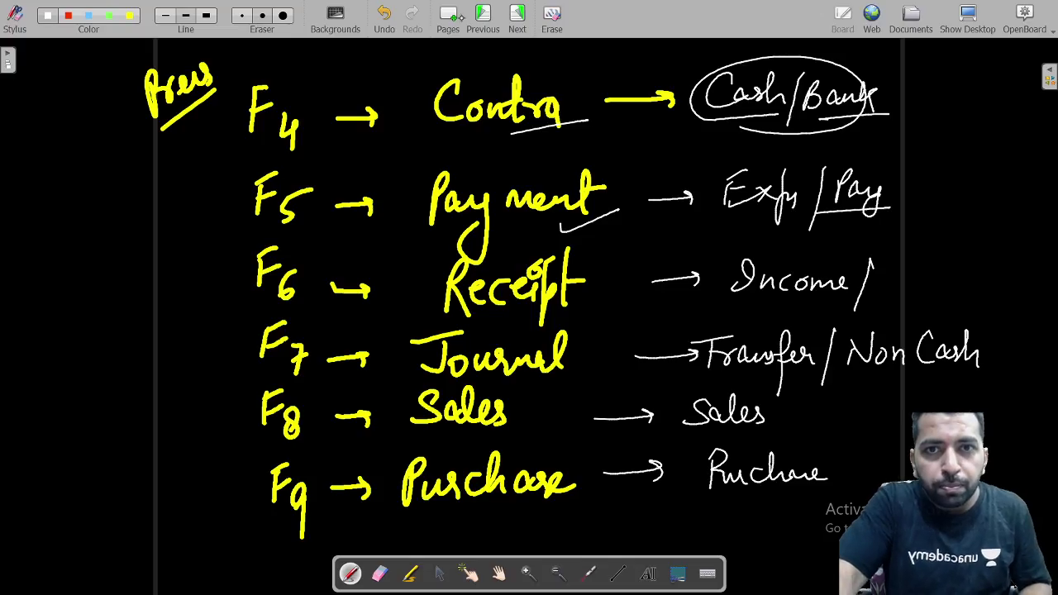
pyautogui.click(482, 20)
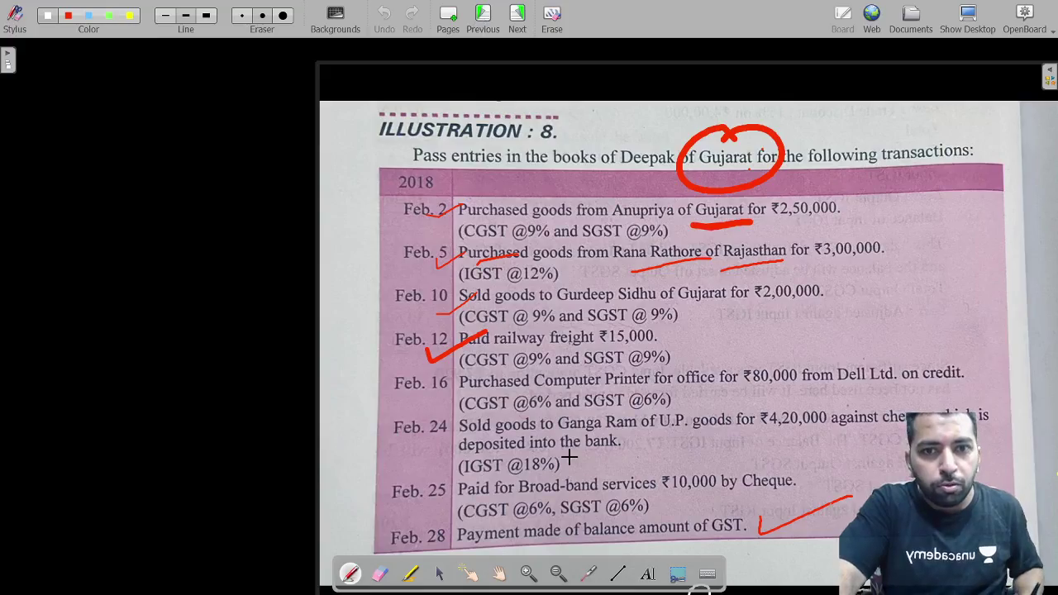
# Step: Draw a small white arrow pointing at the Feb. 12 railway freight entry in Illustration 8
pyautogui.click(502, 574)
pyautogui.moveTo(579, 496); pyautogui.dragTo(429, 464)
pyautogui.click(351, 574)
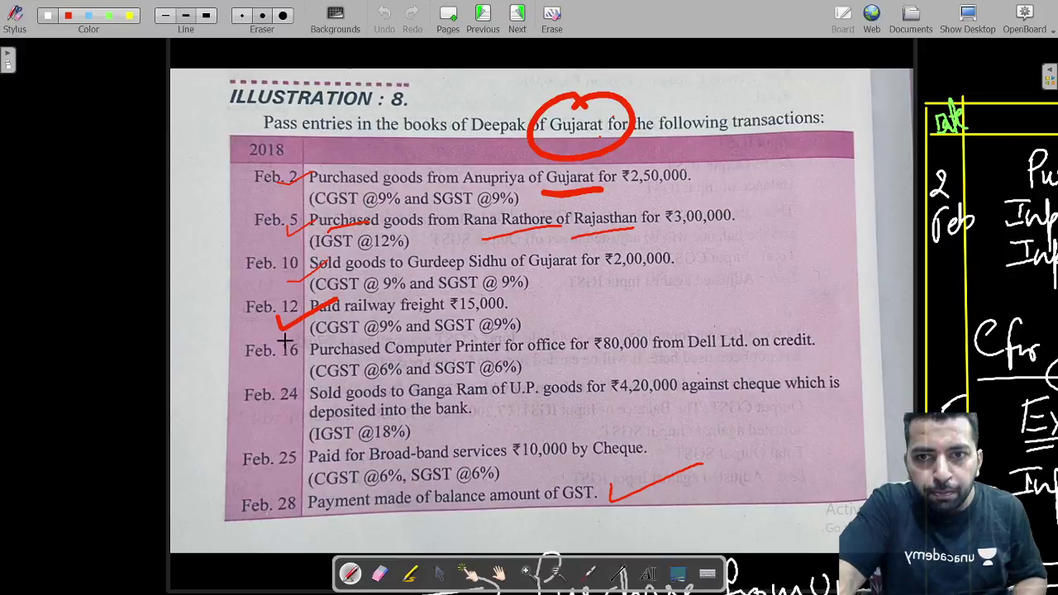
pyautogui.moveTo(214, 309); pyautogui.dragTo(242, 304)
pyautogui.moveTo(235, 299); pyautogui.dragTo(243, 305)
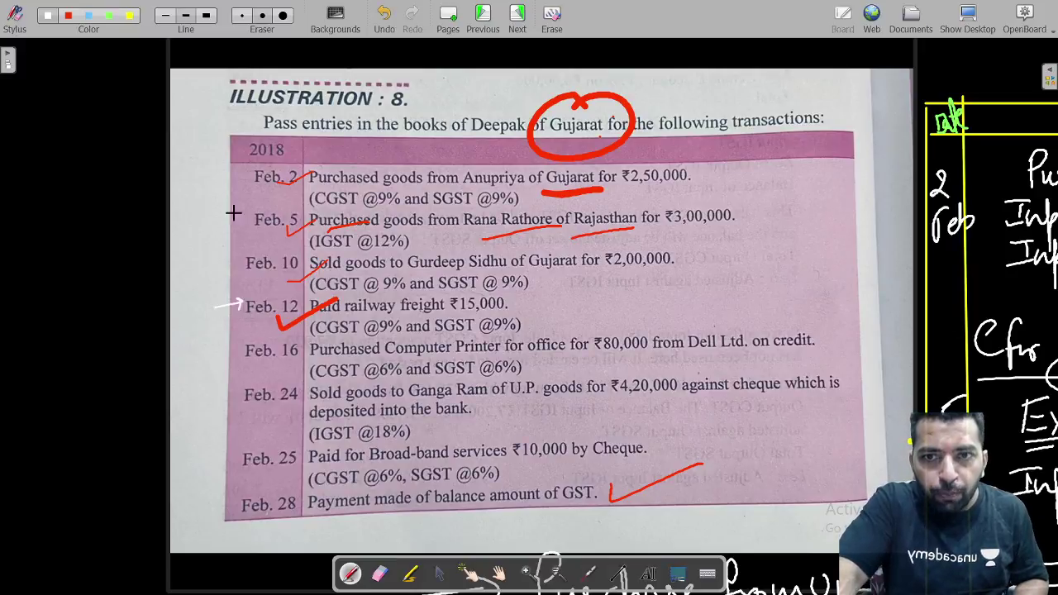
# Step: Choose red ink in OpenBoard, switch to TallyPrime and set Cash as the payment voucher's account
pyautogui.click(70, 16)
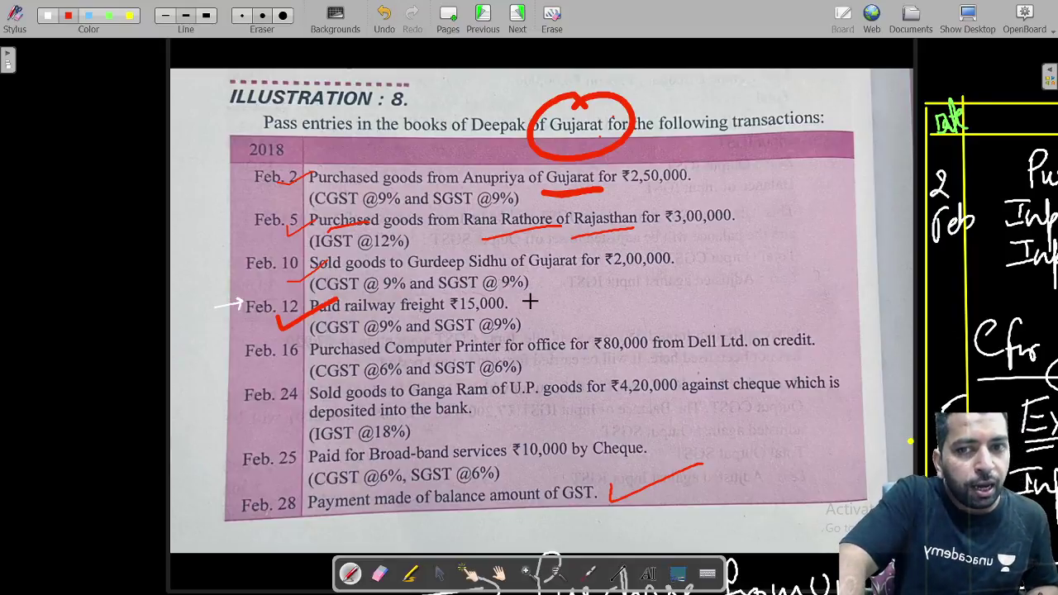
pyautogui.hotkey('alt', 'Tab')
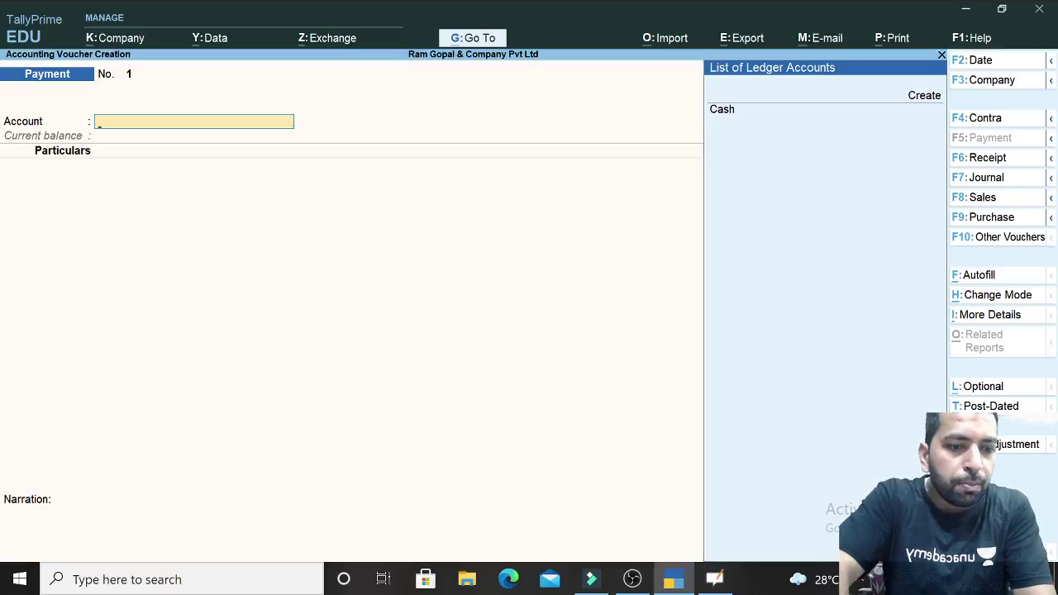
pyautogui.press('Down')
pyautogui.press('Return')
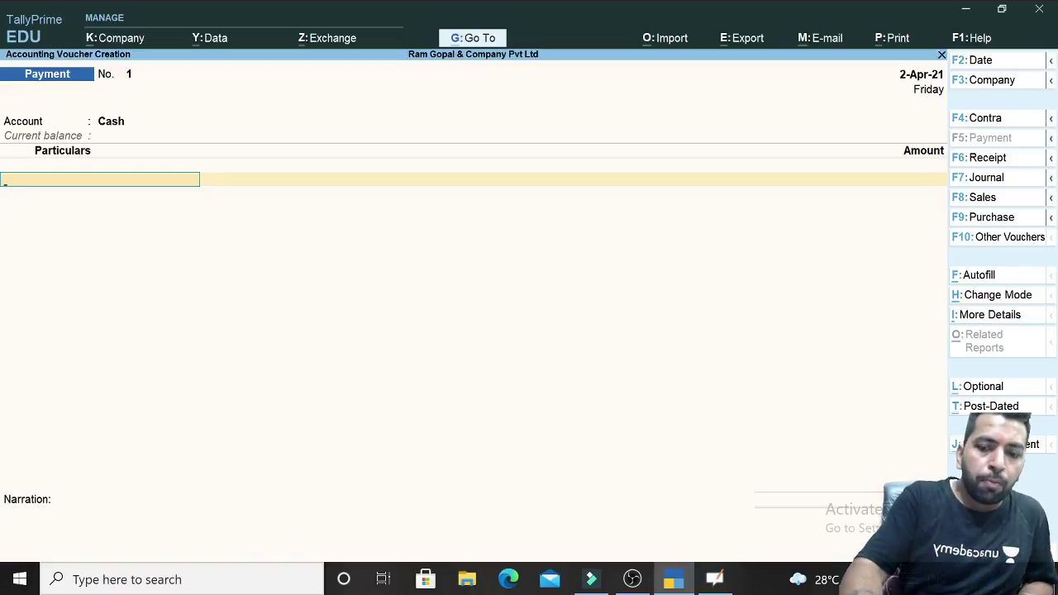
# Step: Start a new ledger from the voucher's first particulars line and name it "Railway Frieght A/c", leaving the alias blank
pyautogui.hotkey('alt', 'c')
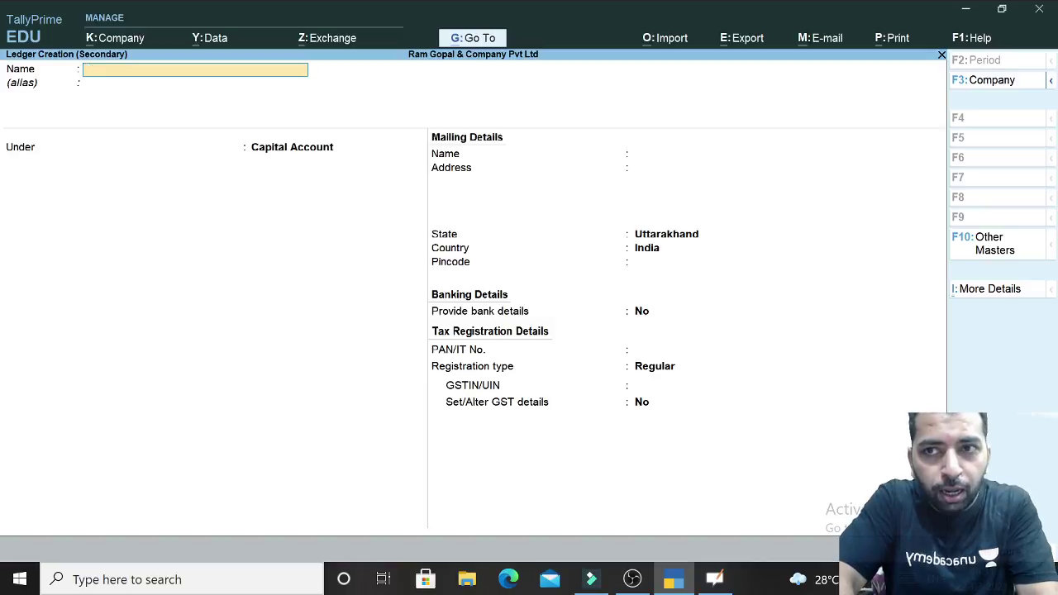
pyautogui.write('Railway')
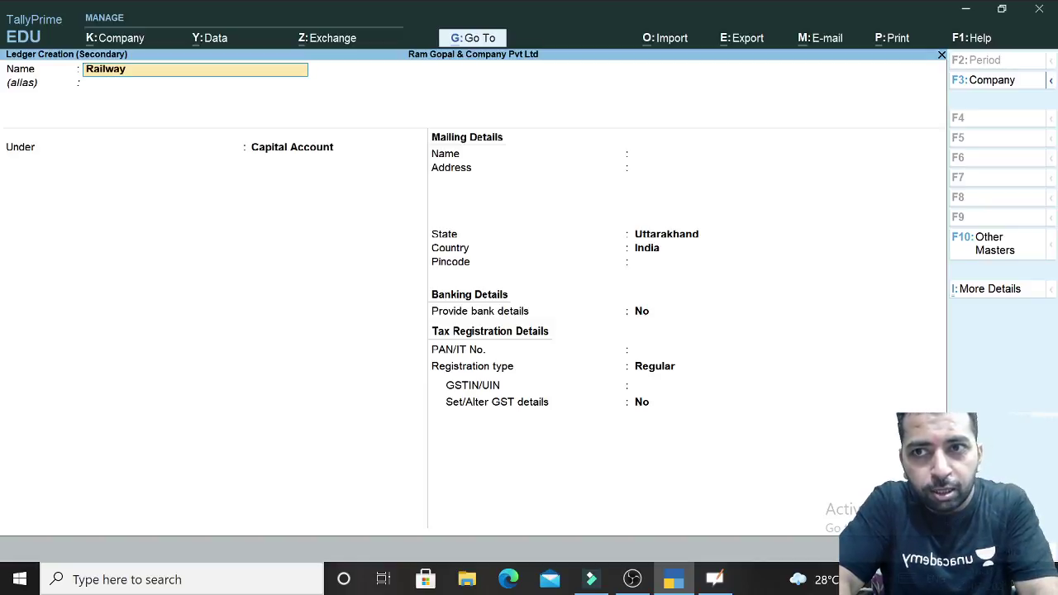
pyautogui.write(' Friegh')
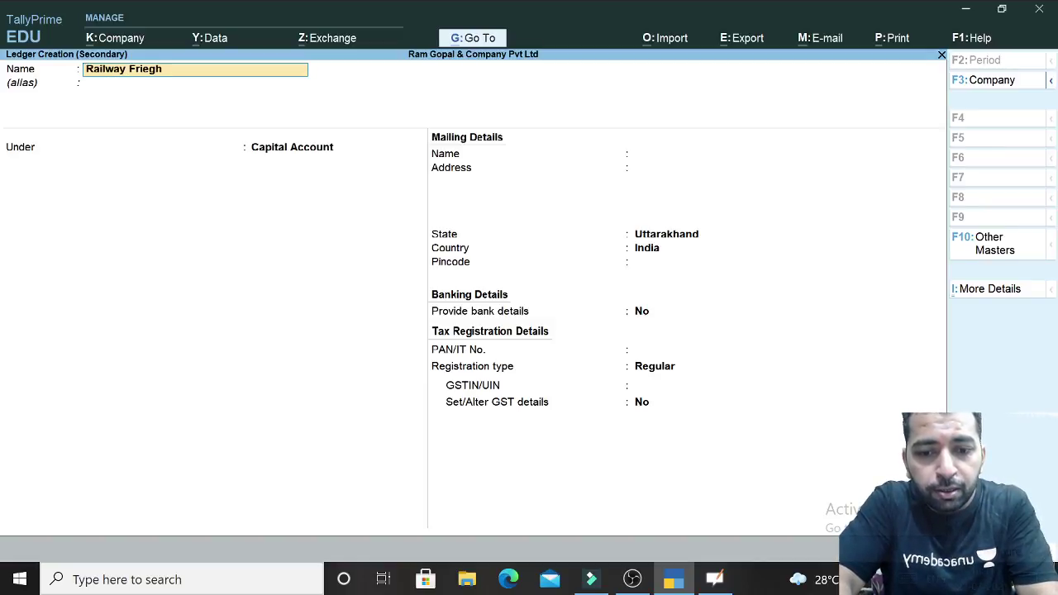
pyautogui.write('t A')
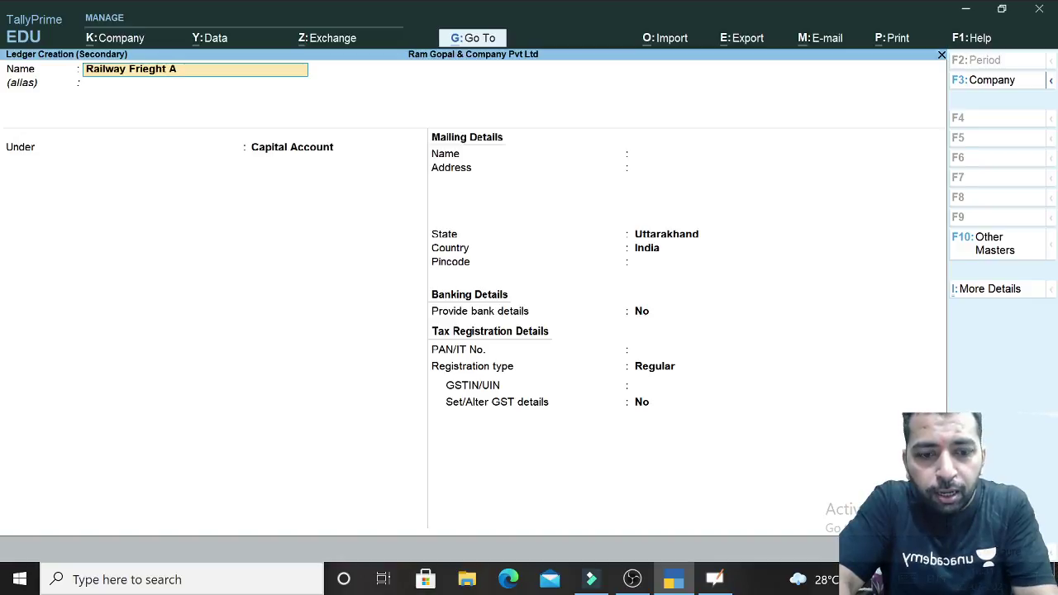
pyautogui.write('/c')
pyautogui.press('Return')
pyautogui.press('Return')
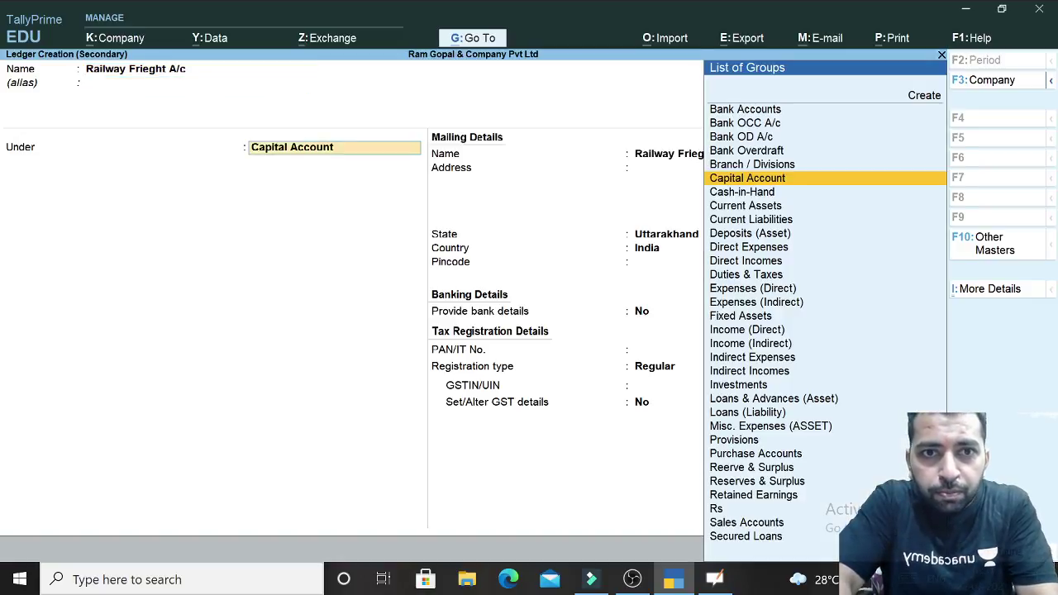
# Step: Place the freight ledger under Direct Expenses with ledger type Not Applicable, keep GST Applicable for Services, and save it
pyautogui.write('Dire')
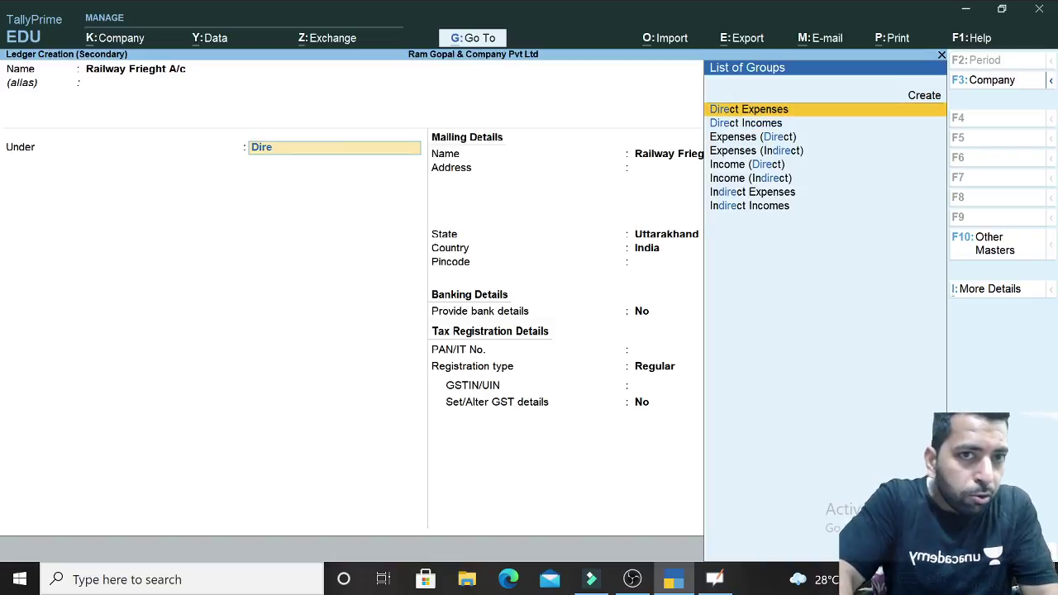
pyautogui.press('Return')
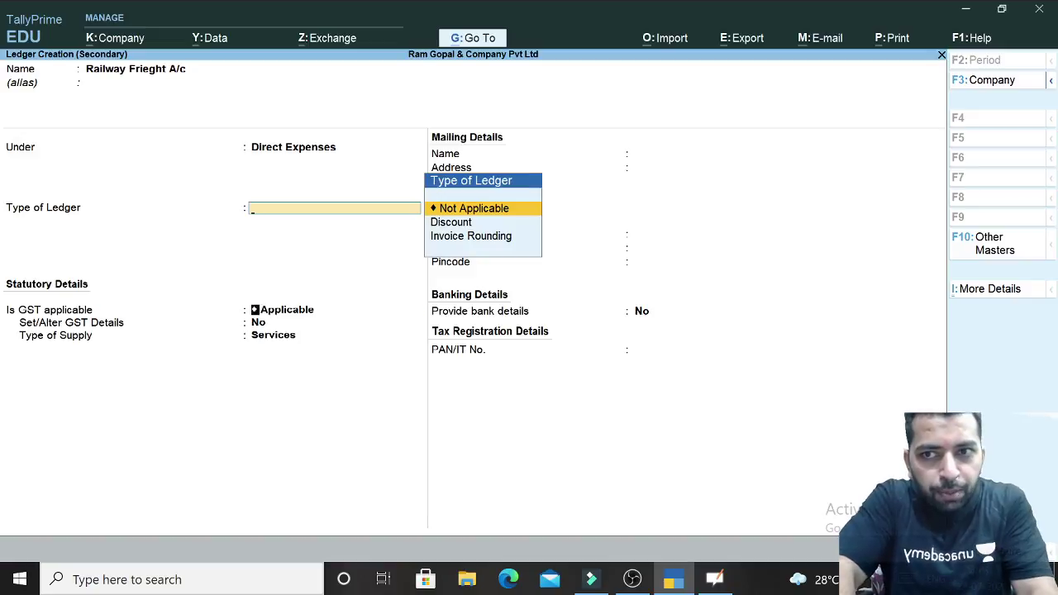
pyautogui.press('Return')
pyautogui.press('Return')
pyautogui.press('Return')
pyautogui.press('Return')
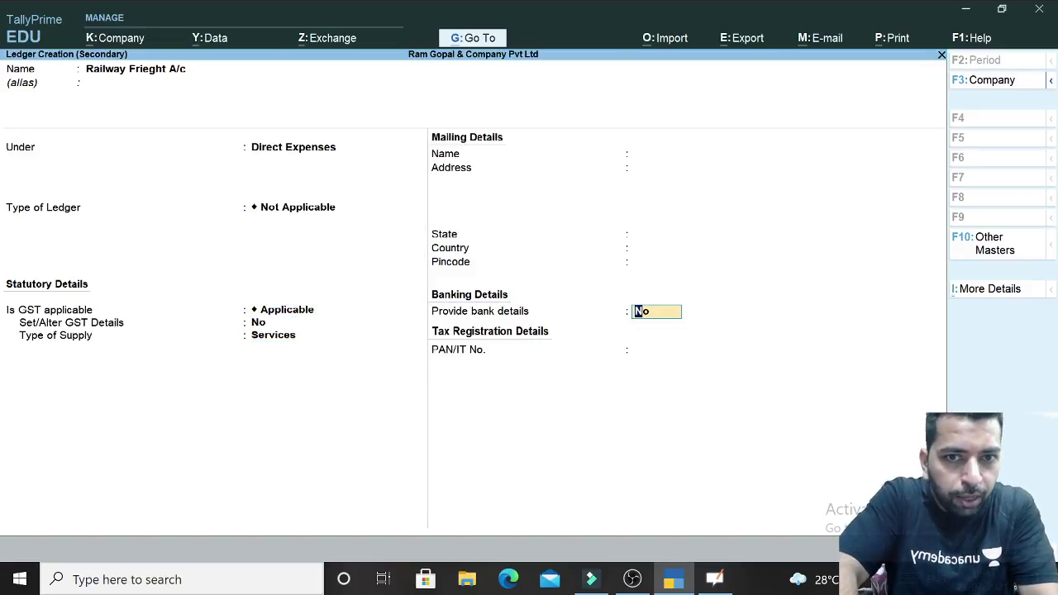
pyautogui.hotkey('ctrl', 'a')
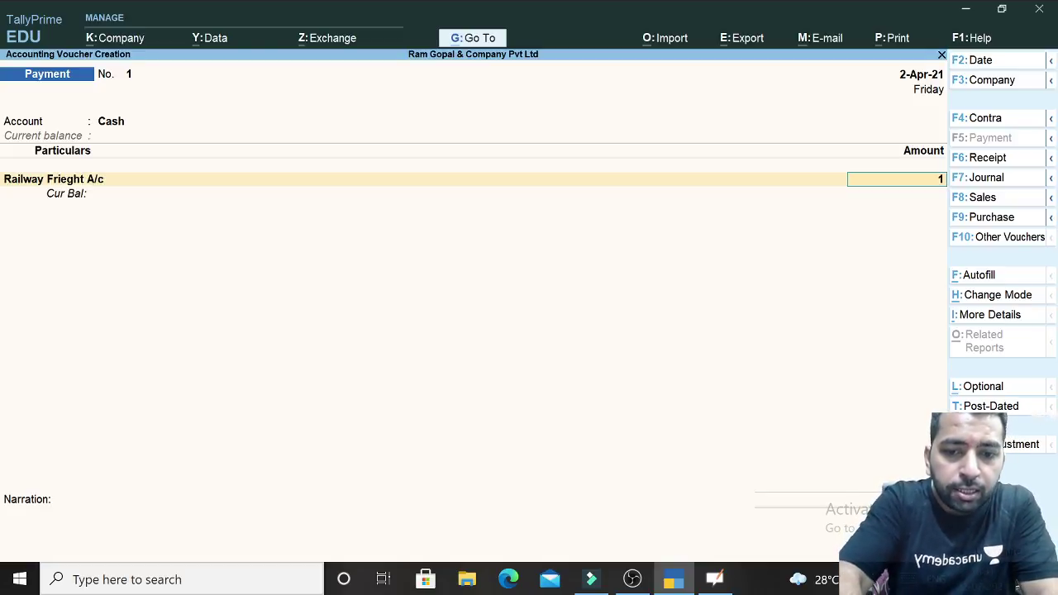
# Step: Enter 15000 as the railway freight amount and check the Feb. 12 GST rates in OpenBoard before returning to TallyPrime
pyautogui.write('15000')
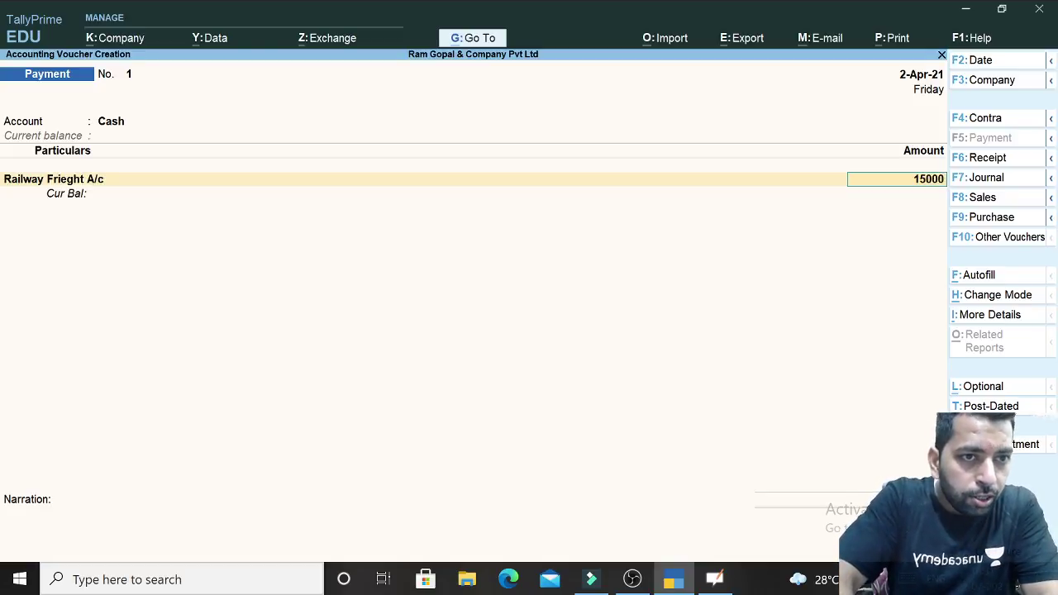
pyautogui.press('Return')
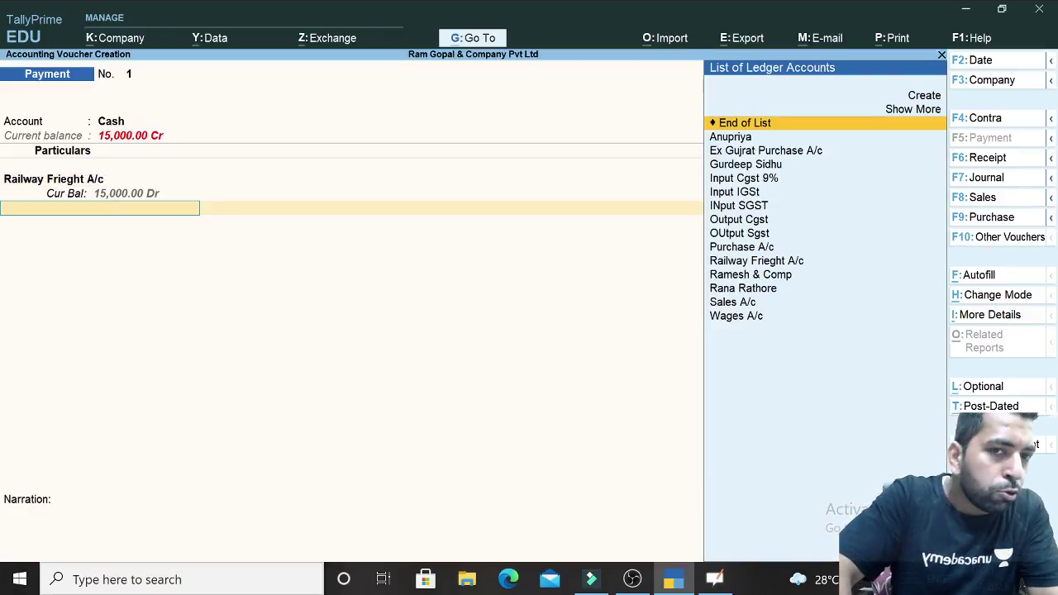
pyautogui.hotkey('alt', 'Tab')
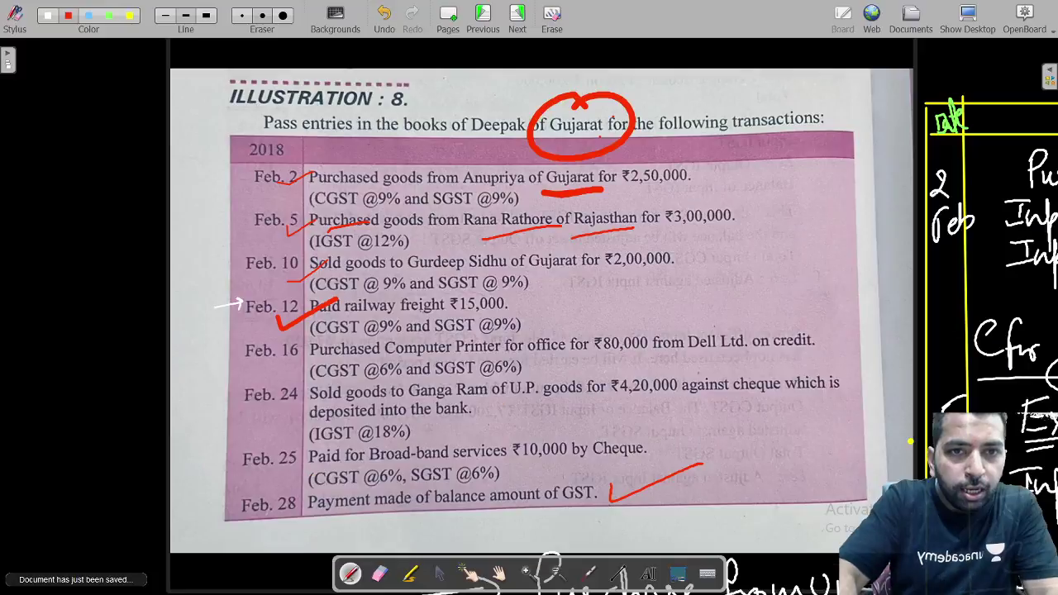
pyautogui.hotkey('alt', 'Tab')
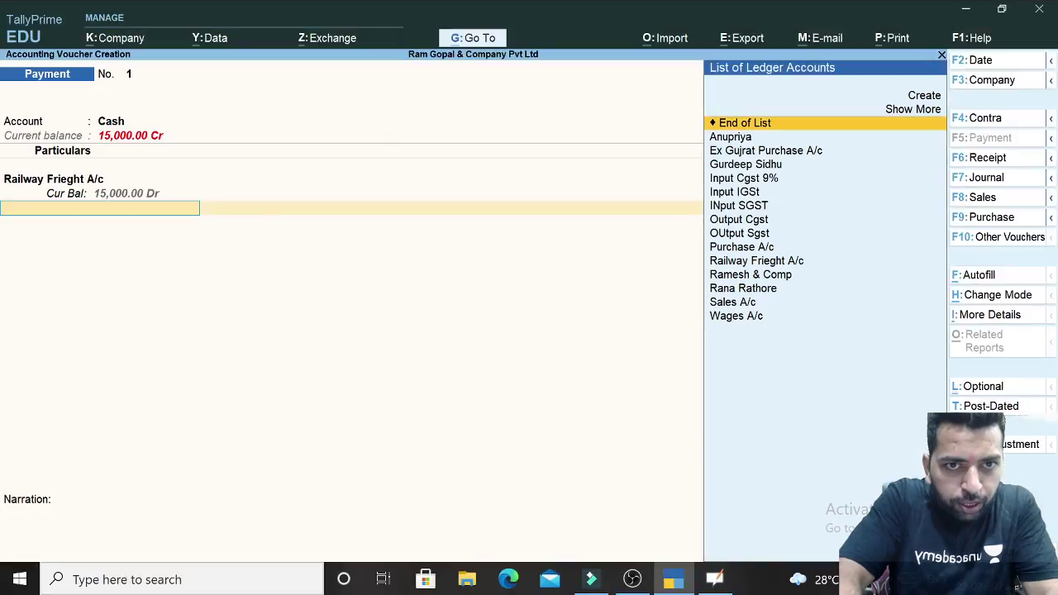
# Step: Add the Input Cgst 9% ledger to the payment voucher with an amount of 1350
pyautogui.press('Down')
pyautogui.press('Down')
pyautogui.press('Down')
pyautogui.press('Down')
pyautogui.press('Down')
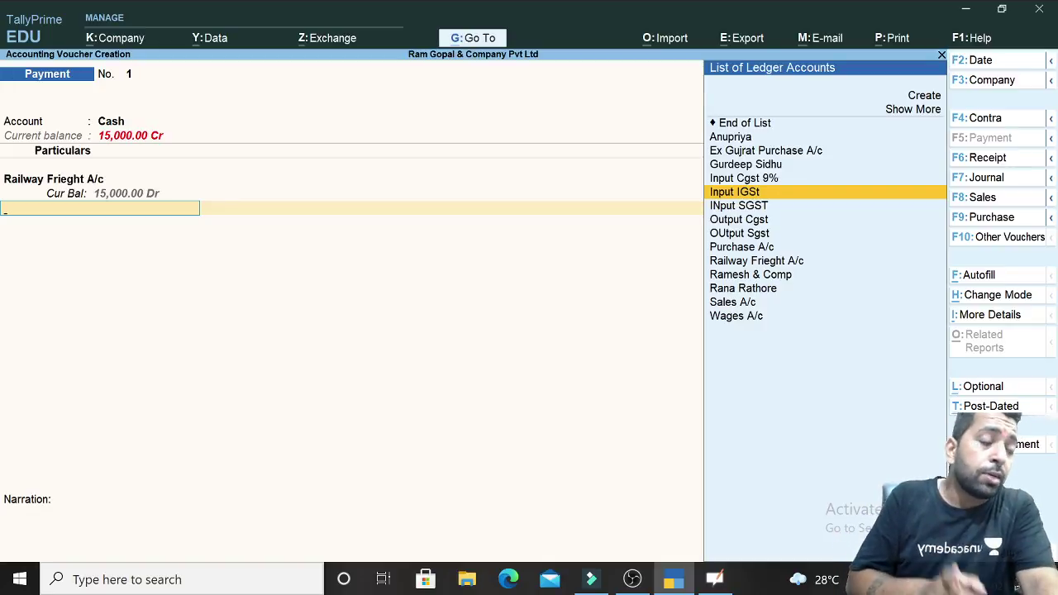
pyautogui.press('Down')
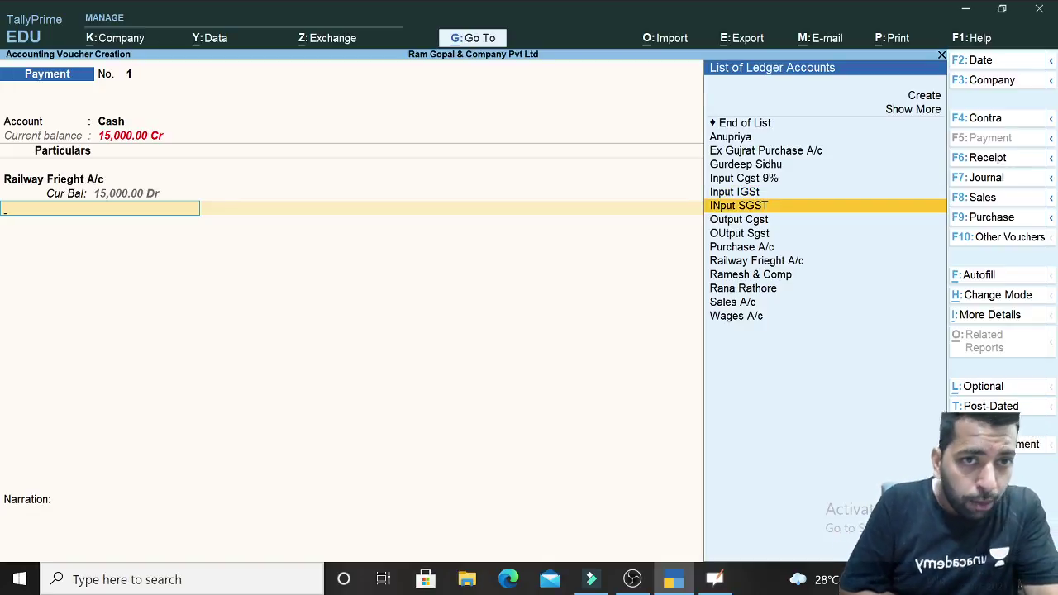
pyautogui.press('Up')
pyautogui.press('Down')
pyautogui.press('Up')
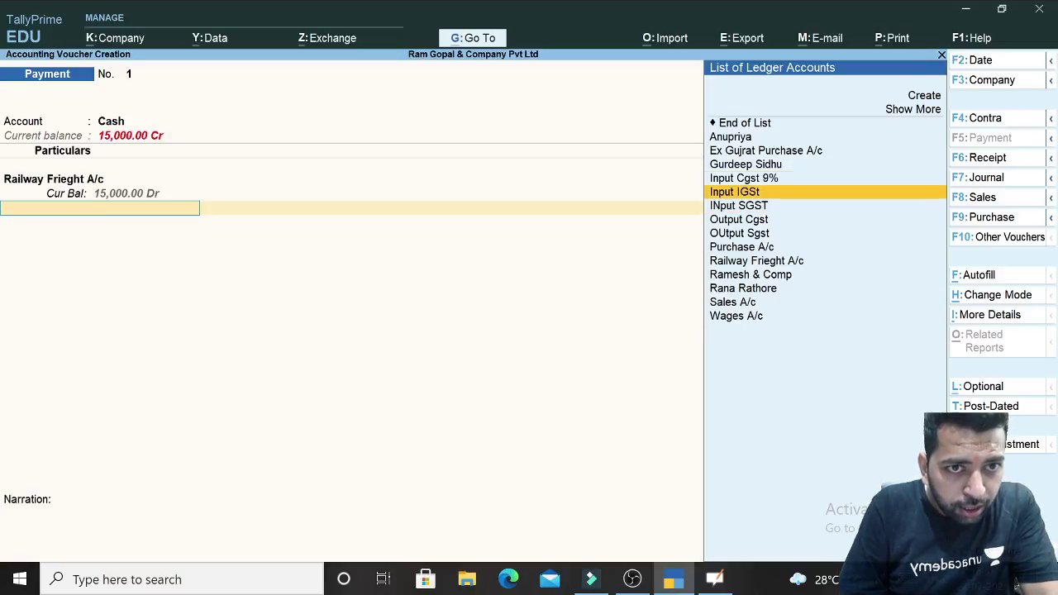
pyautogui.press('Up')
pyautogui.press('Return')
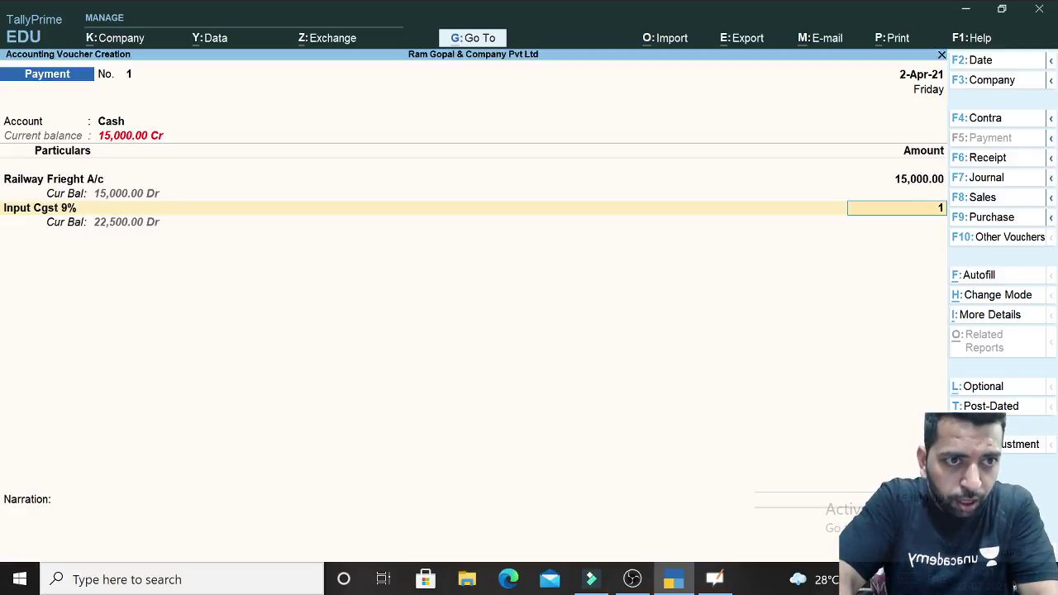
pyautogui.write('1350')
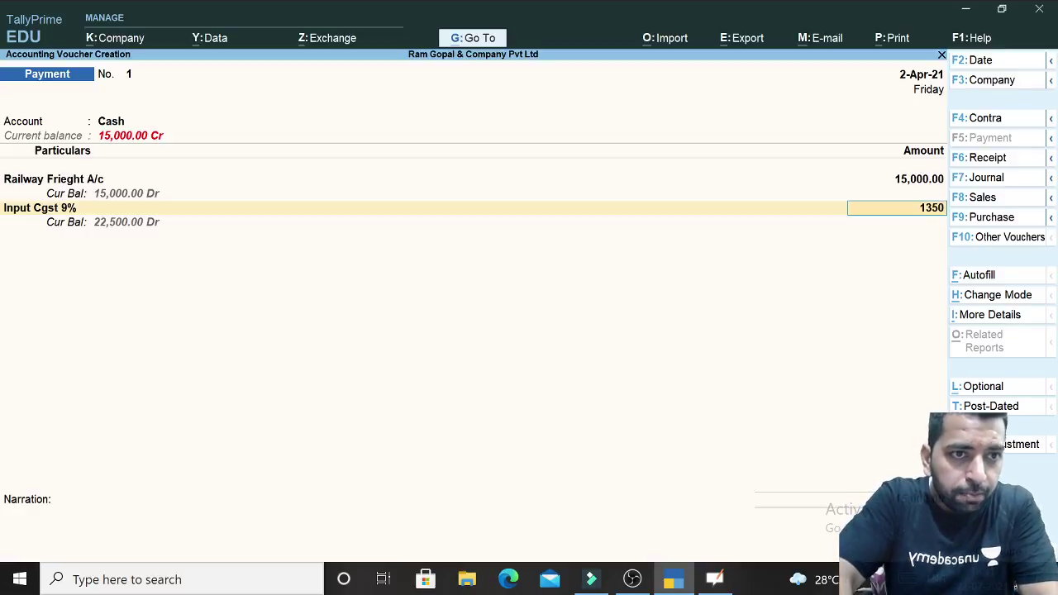
pyautogui.press('Return')
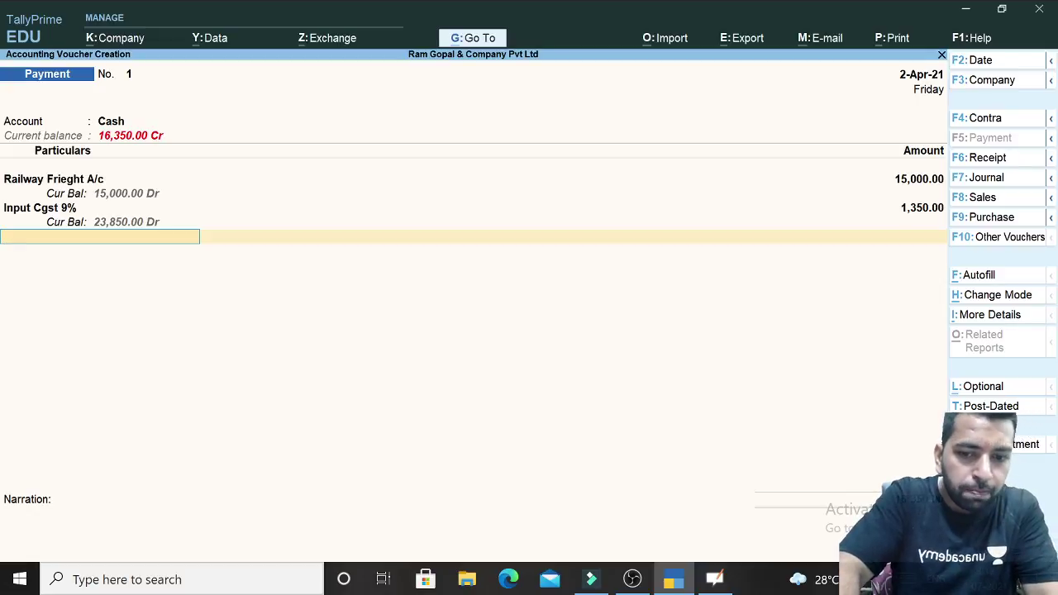
# Step: Add the INput SGST ledger to the payment voucher with an amount of 1350
pyautogui.press('Down')
pyautogui.press('Down')
pyautogui.press('Down')
pyautogui.press('Down')
pyautogui.press('Down')
pyautogui.press('Down')
pyautogui.press('Down')
pyautogui.press('Down')
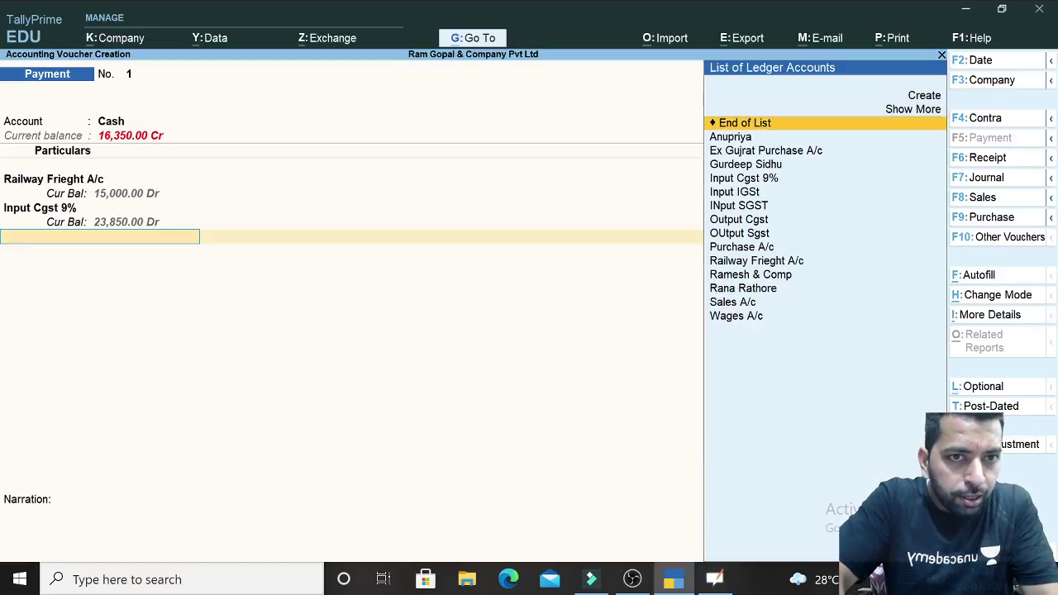
pyautogui.press('Return')
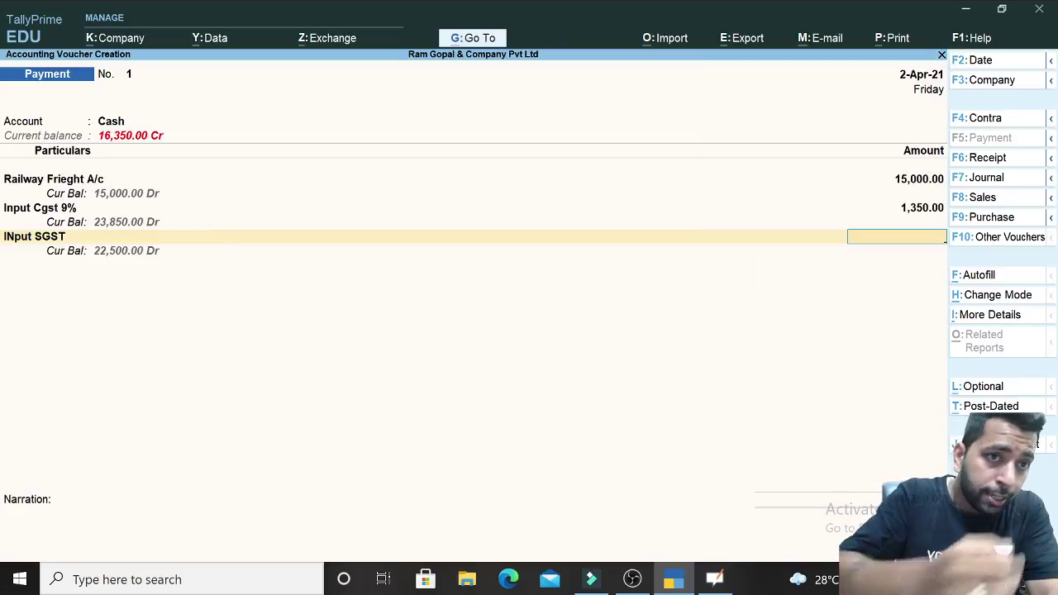
pyautogui.write('1,350')
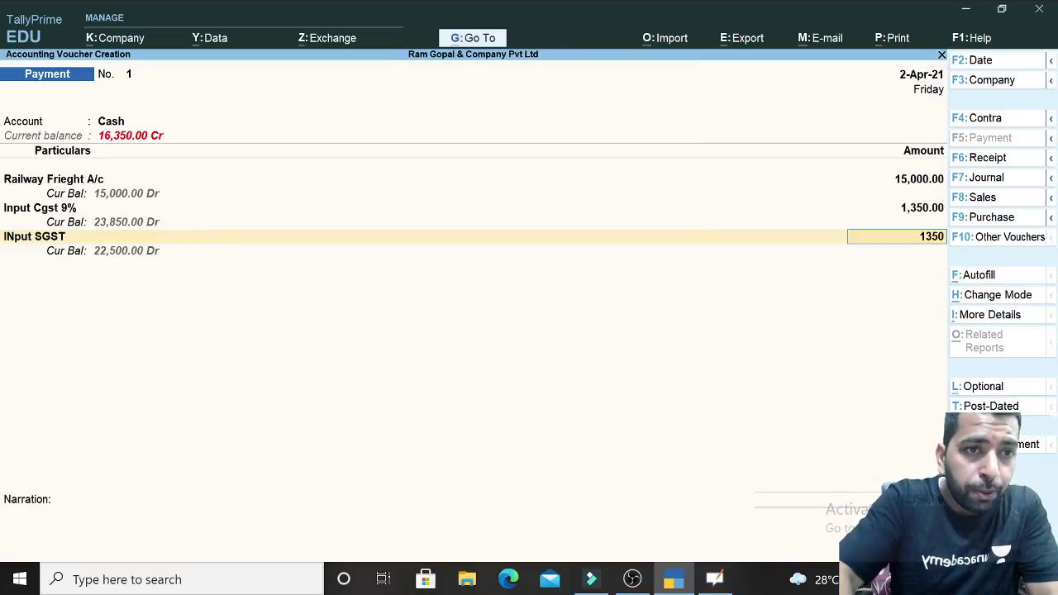
pyautogui.press('Return')
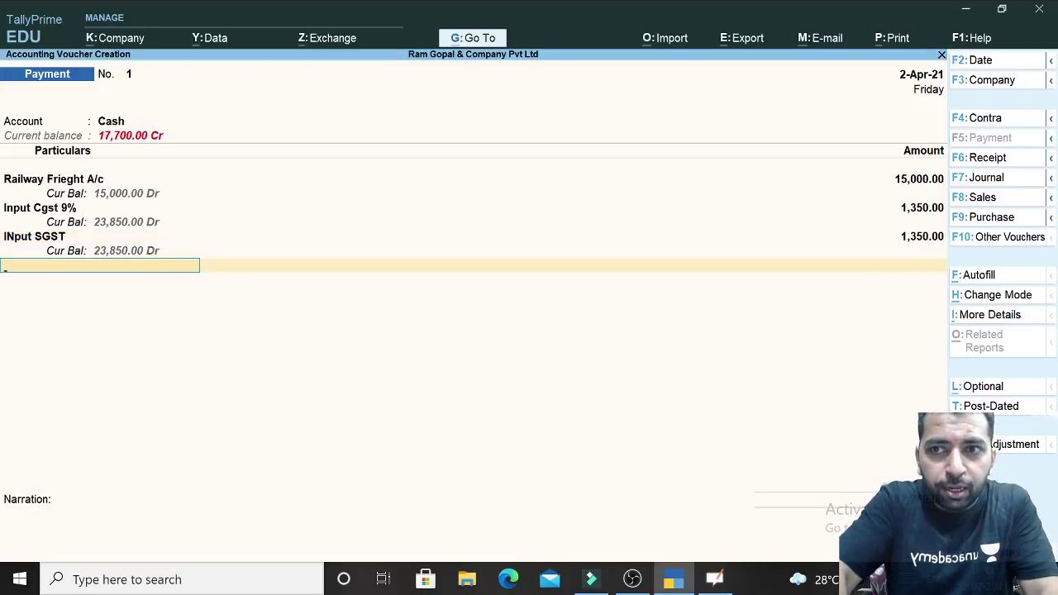
# Step: End the particulars list and enter the narration "for Frihght paid in cash with gst", staying in the unsaved payment voucher
pyautogui.press('Return')
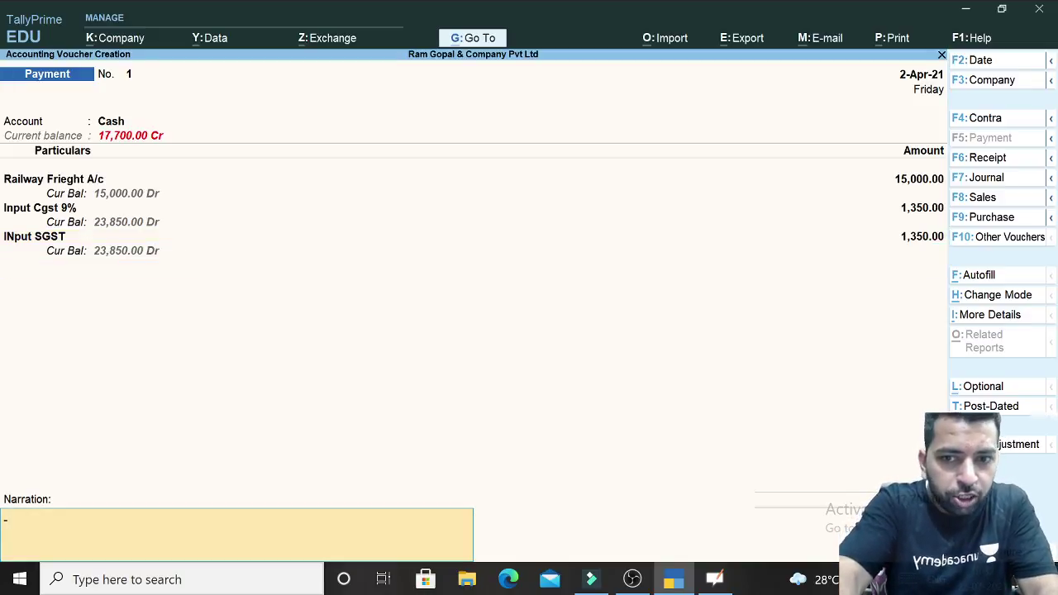
pyautogui.write('f')
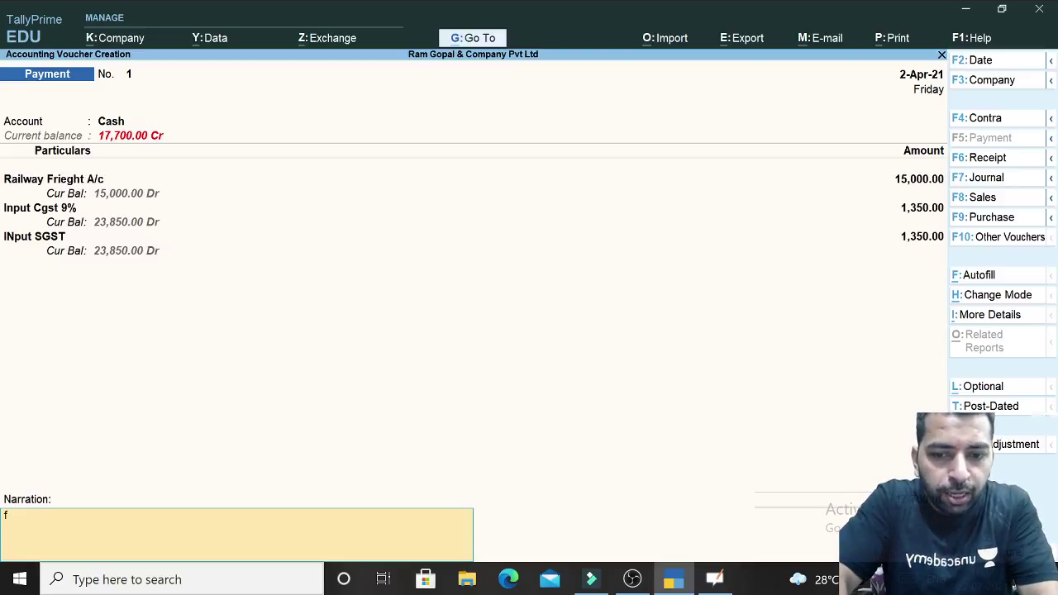
pyautogui.write('or Fri')
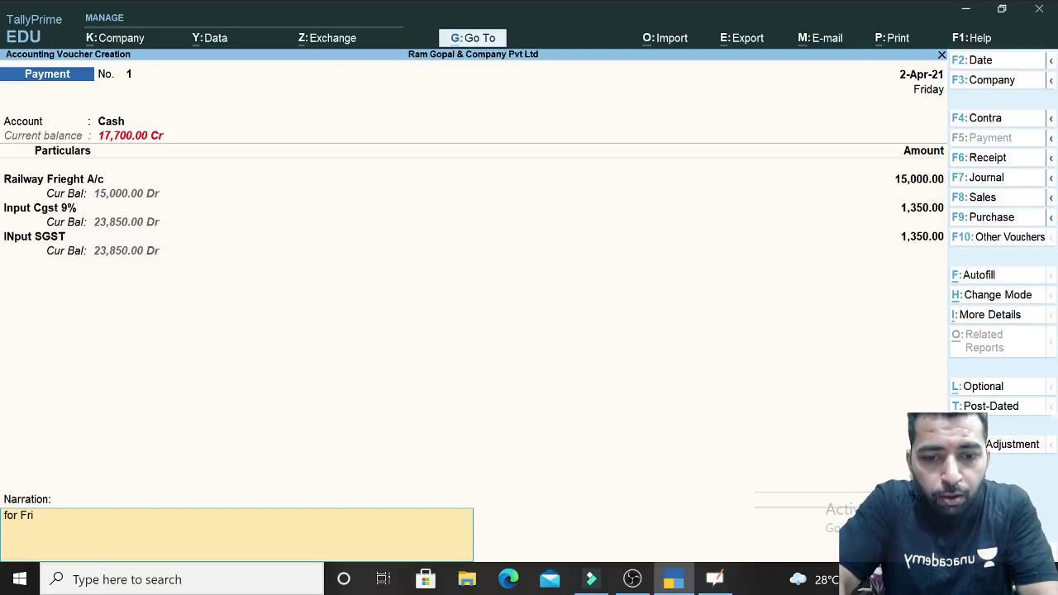
pyautogui.write('hght')
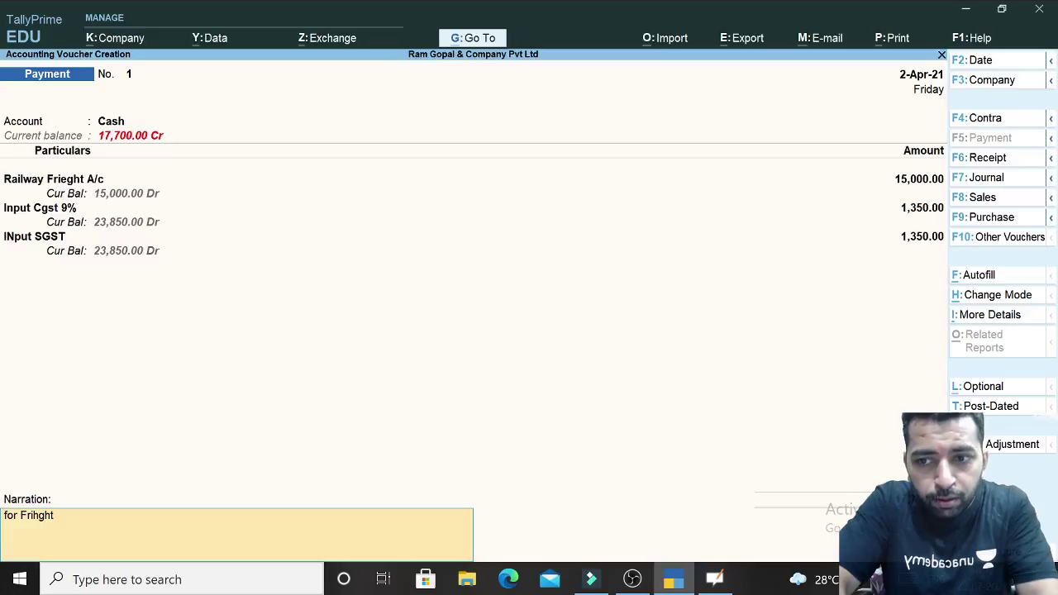
pyautogui.write(' paid in cash')
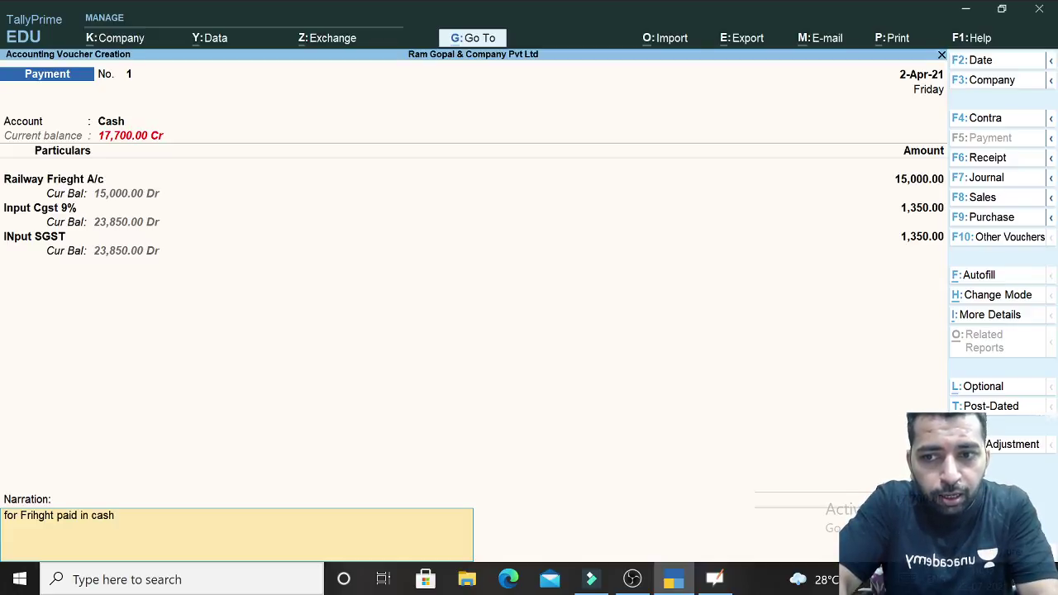
pyautogui.write(' wi')
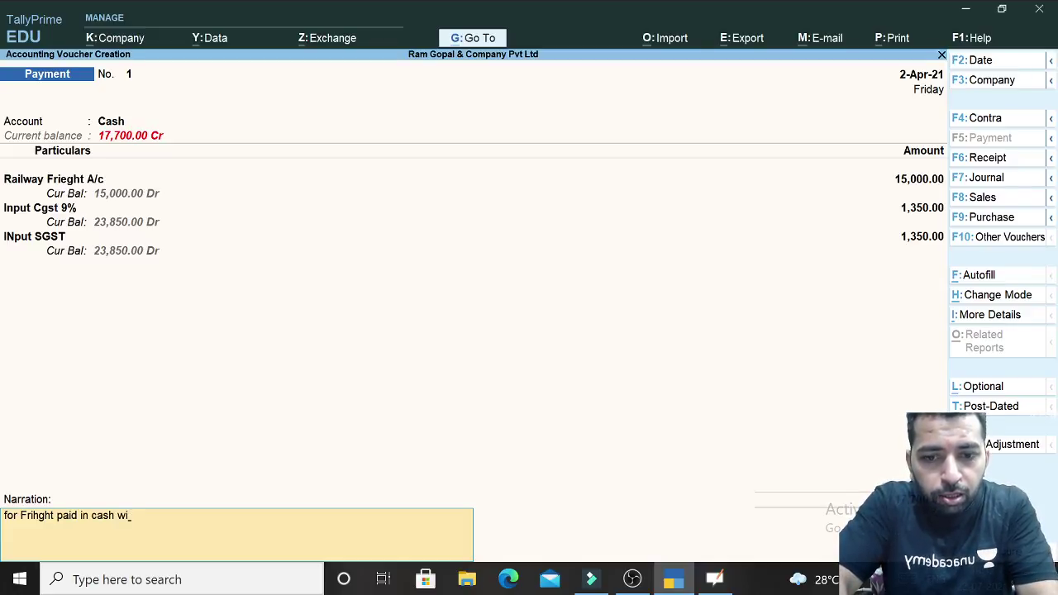
pyautogui.write('tth gst')
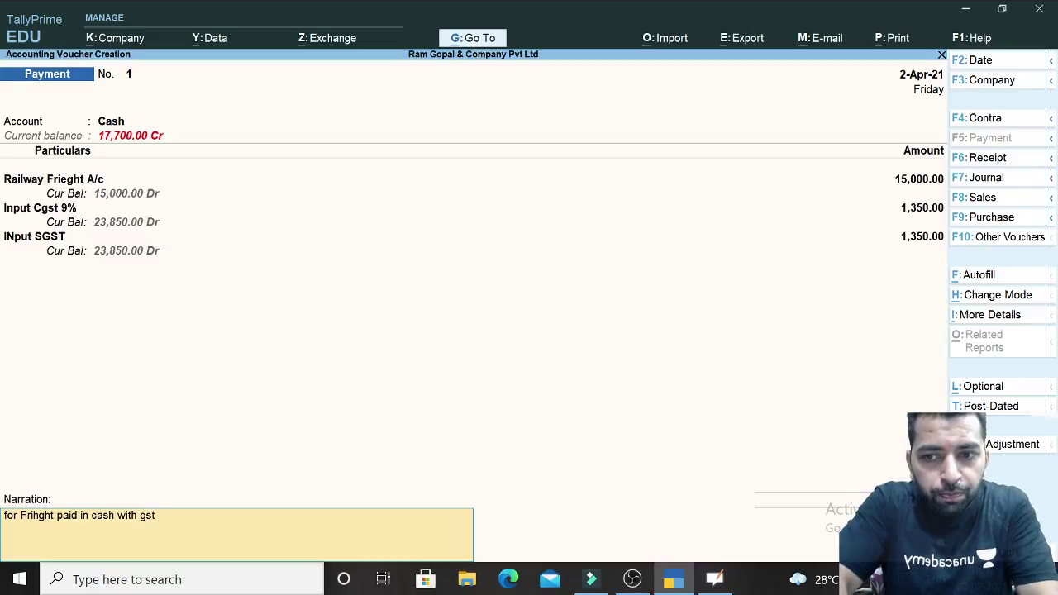
pyautogui.press('Return')
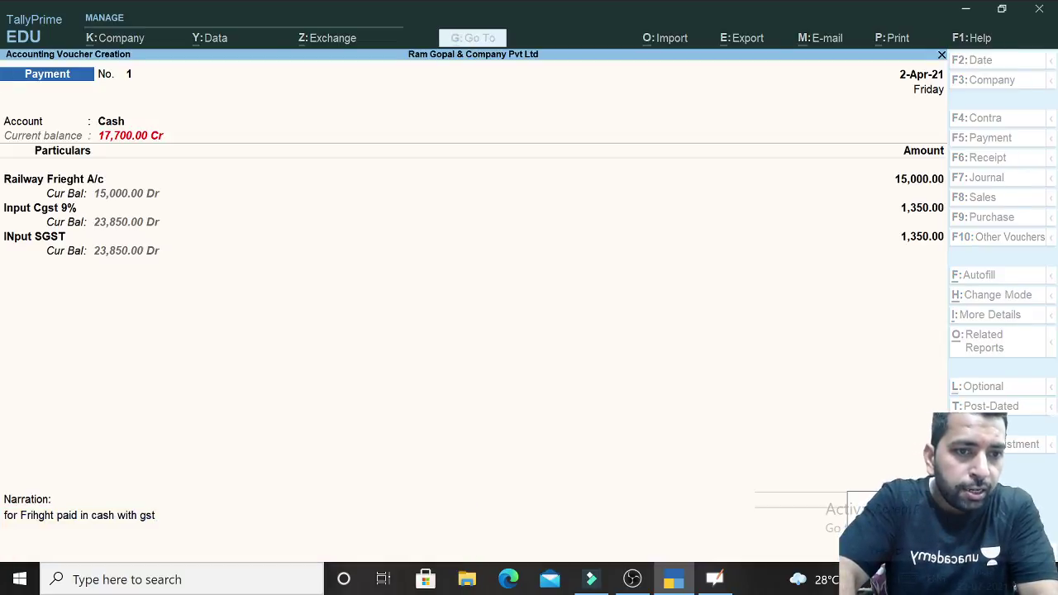
pyautogui.press('Escape')
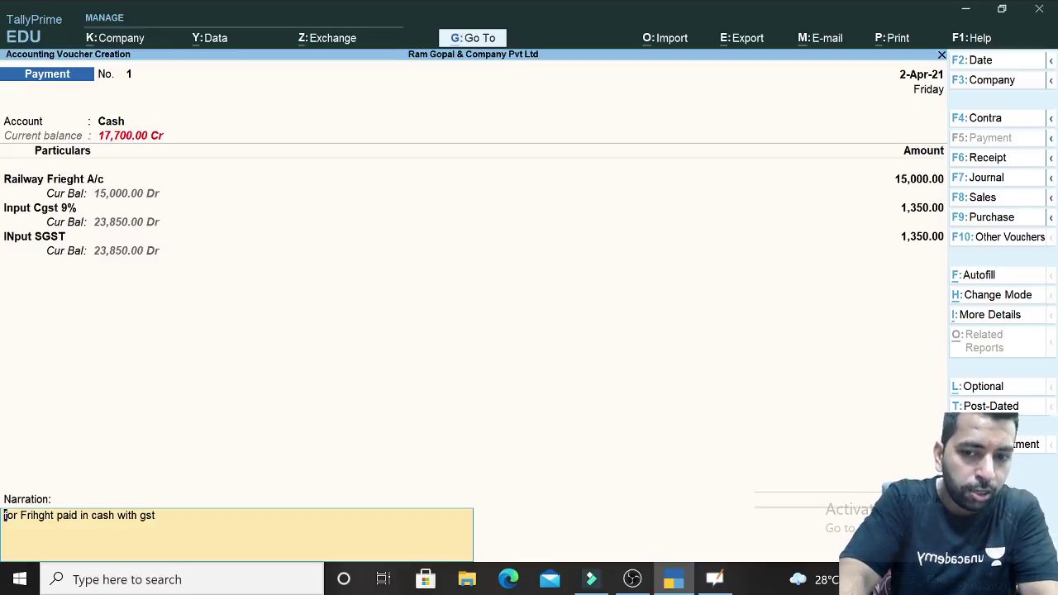
# Step: Set the payment voucher's date to the 2nd and save the voucher
pyautogui.press('F2')
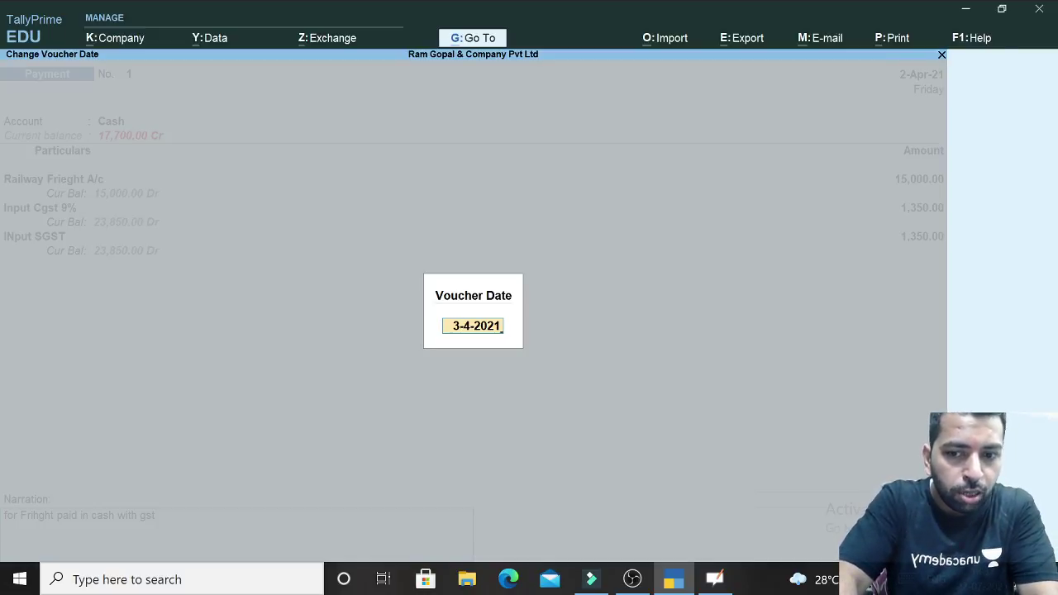
pyautogui.write('2')
pyautogui.press('Return')
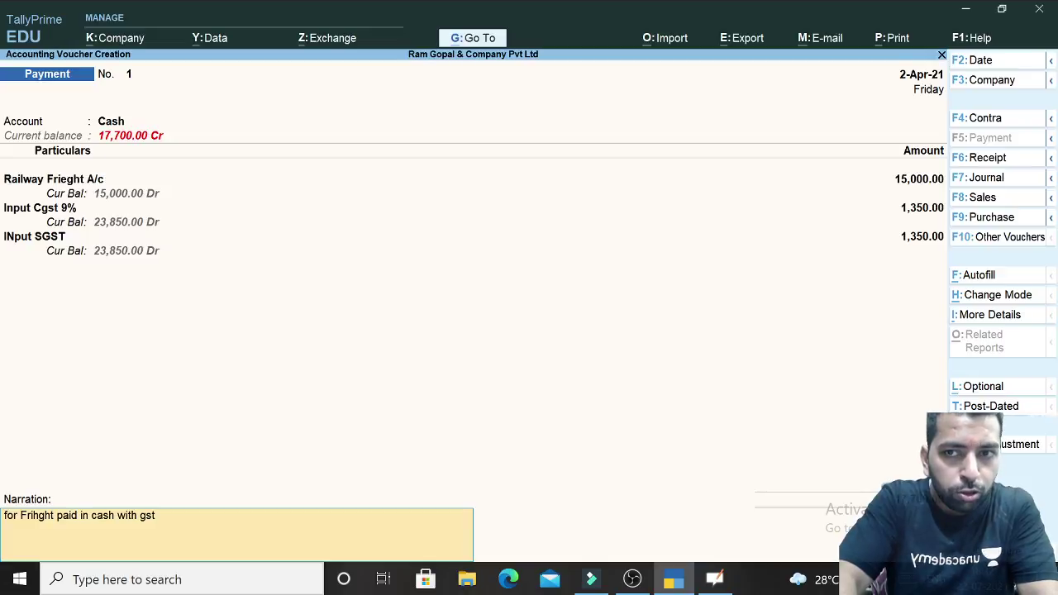
pyautogui.press('Return')
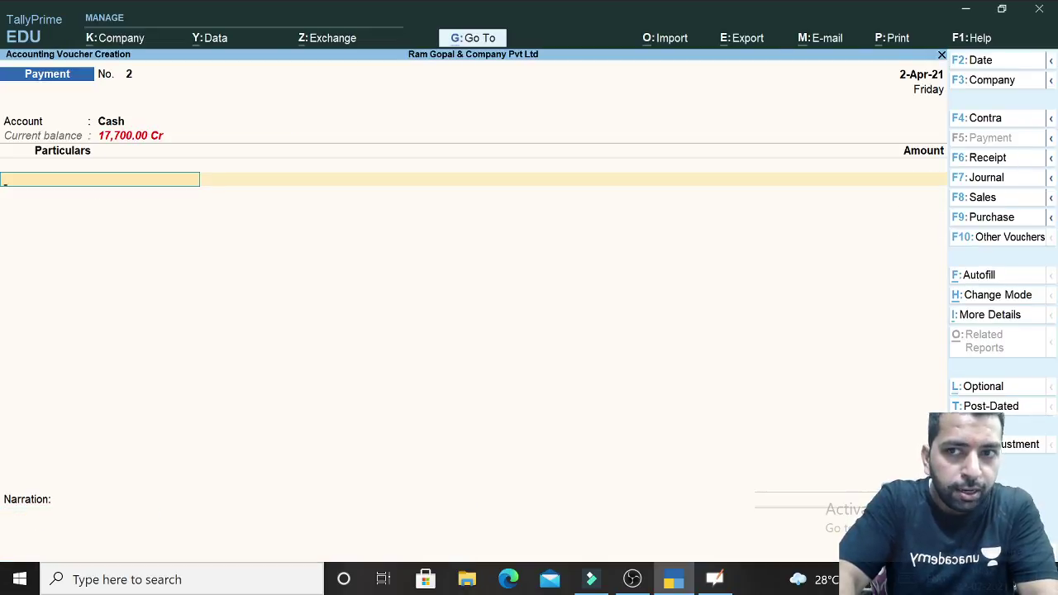
# Step: Check the Feb. 16 transaction in OpenBoard, return to TallyPrime, and start a purchase voucher with supplier invoice number 3439 dated 2-Apr-21
pyautogui.hotkey('alt', 'Tab')
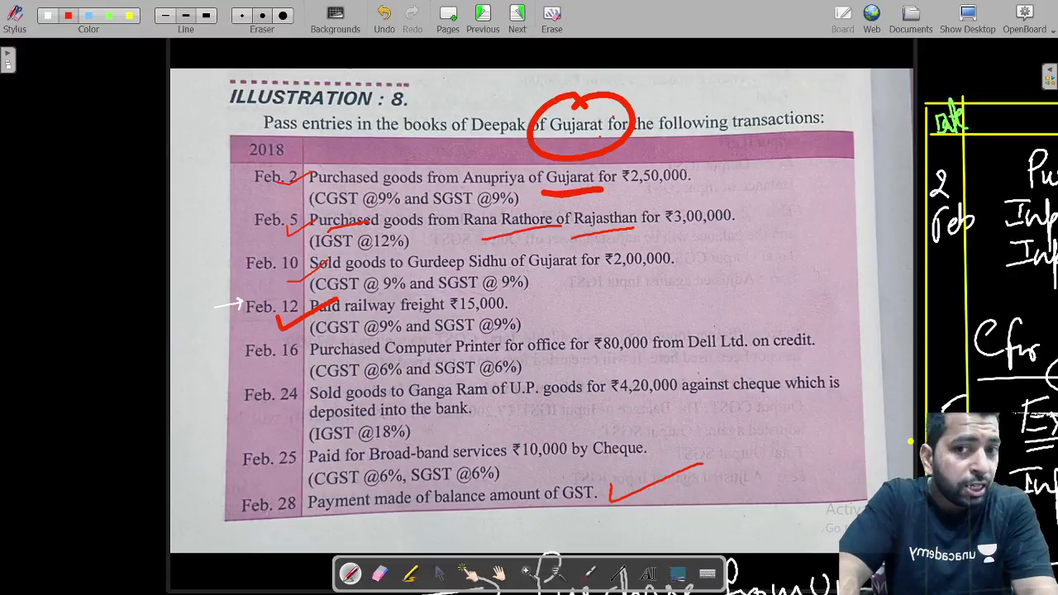
pyautogui.hotkey('alt', 'Tab')
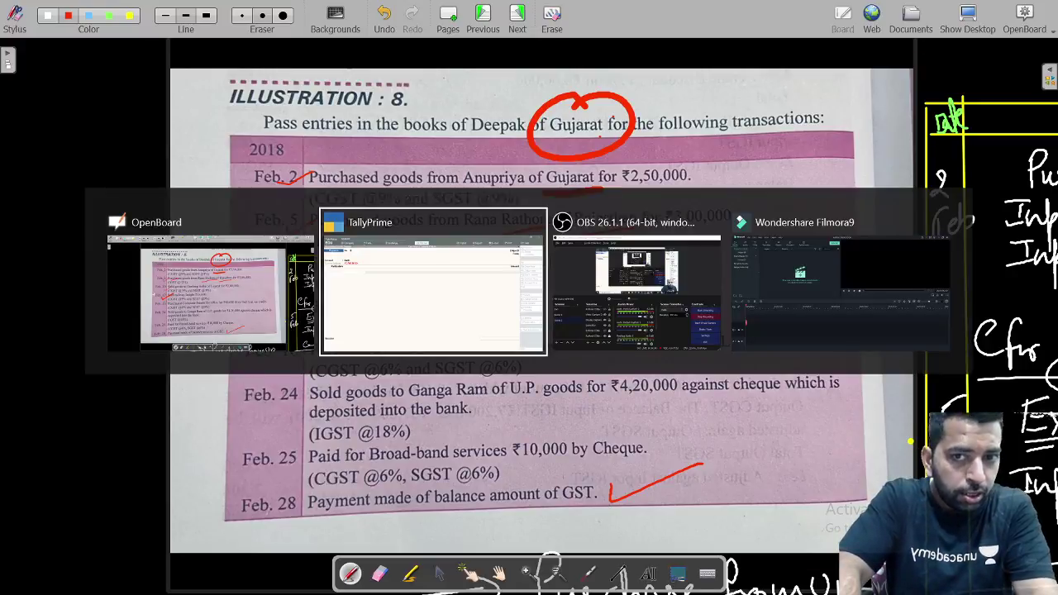
pyautogui.press('F9')
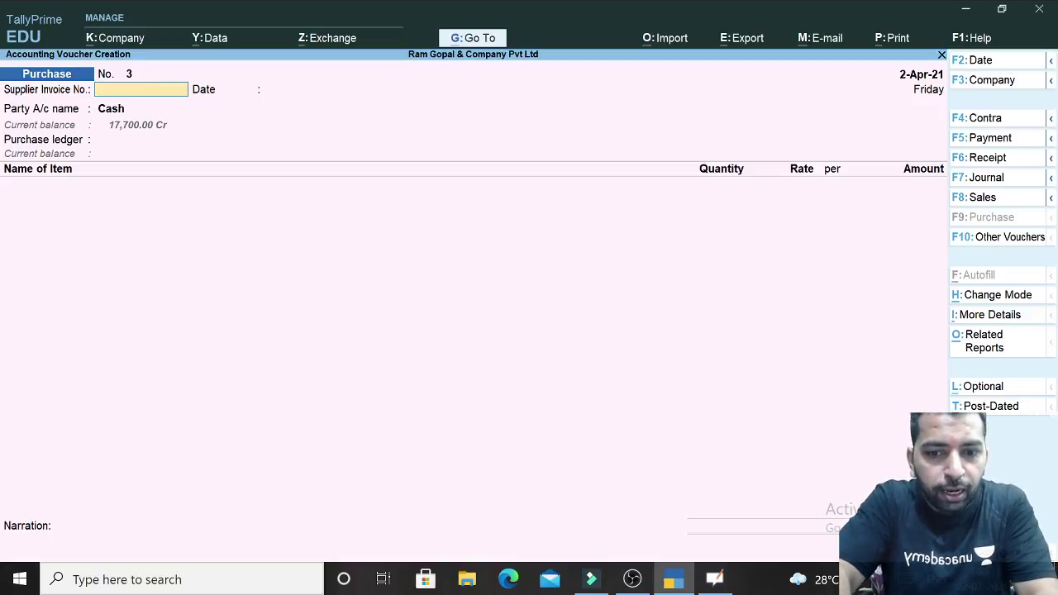
pyautogui.write('3439')
pyautogui.press('Return')
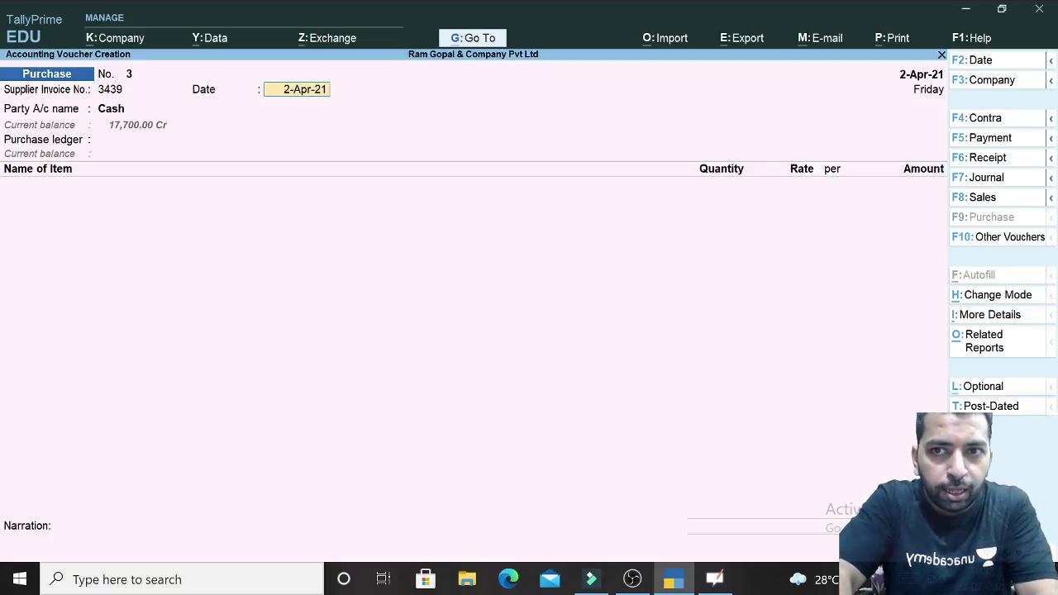
pyautogui.press('Return')
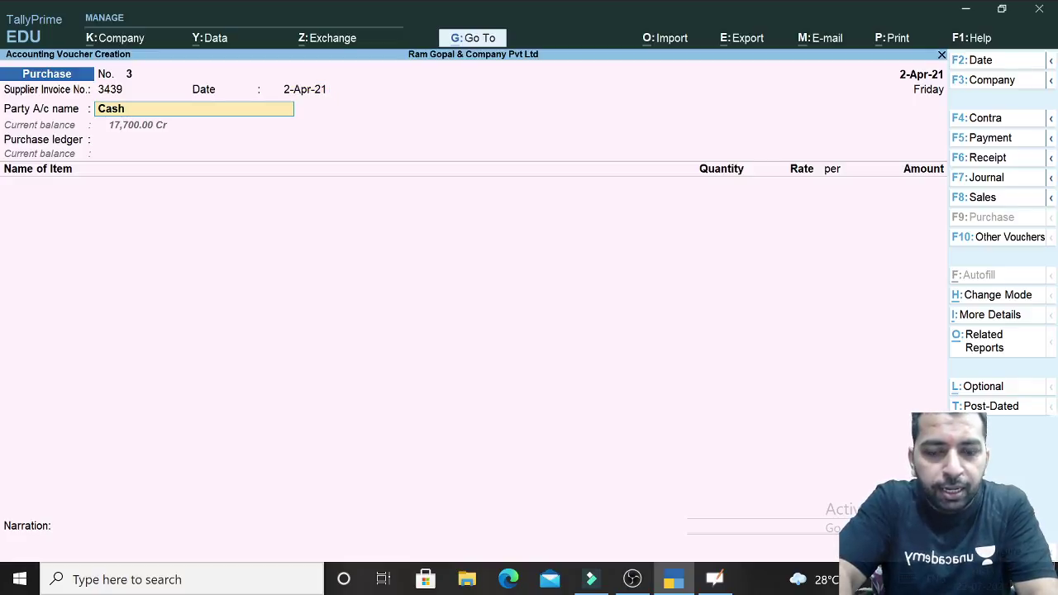
# Step: Start a new party ledger from the purchase voucher and name it Dell Enterprises, leaving the alias empty
pyautogui.hotkey('alt', 'c')
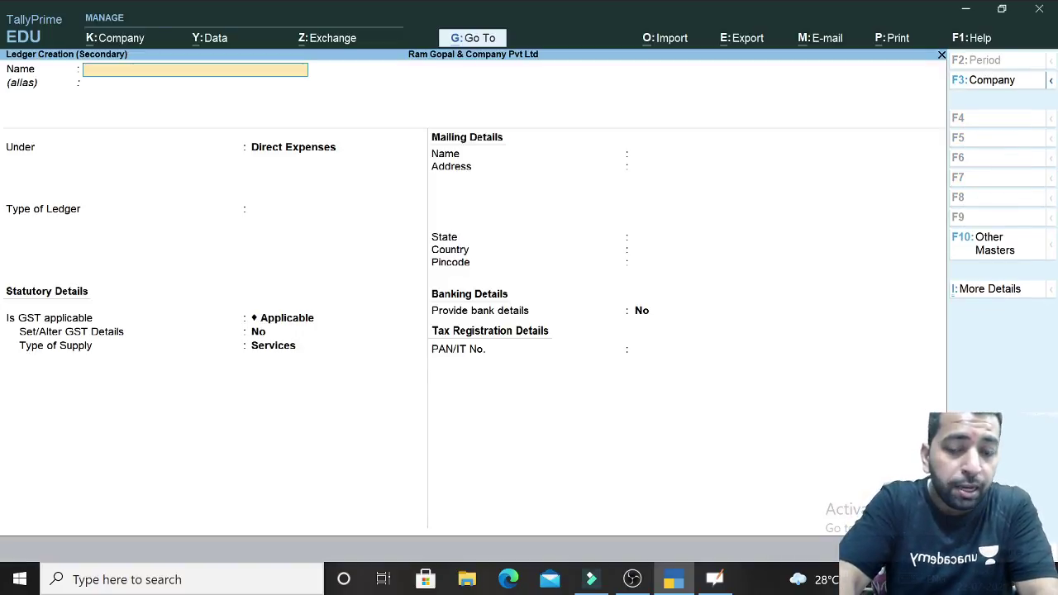
pyautogui.write('Del')
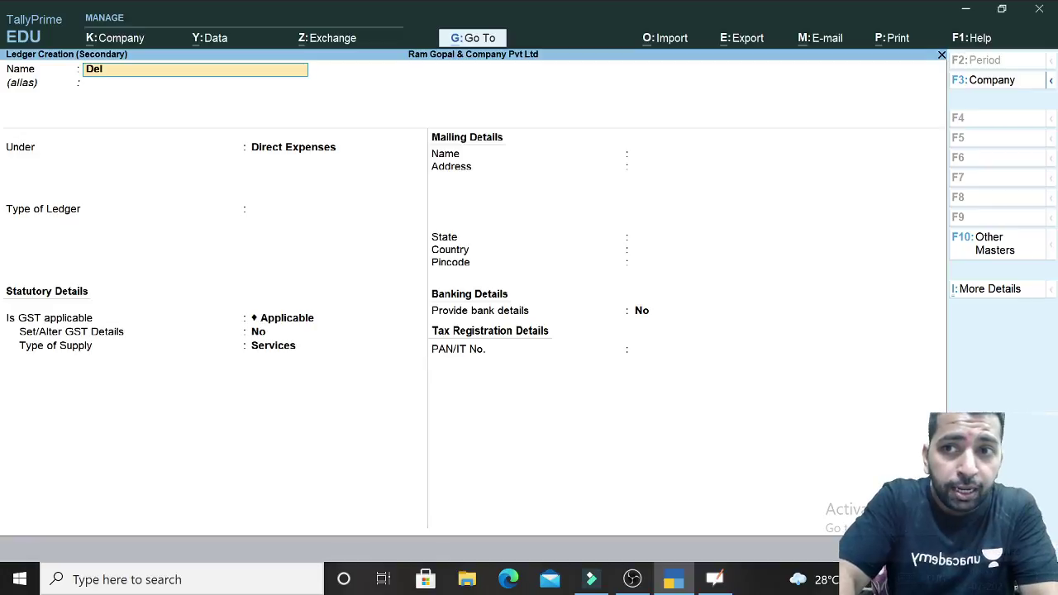
pyautogui.write('l')
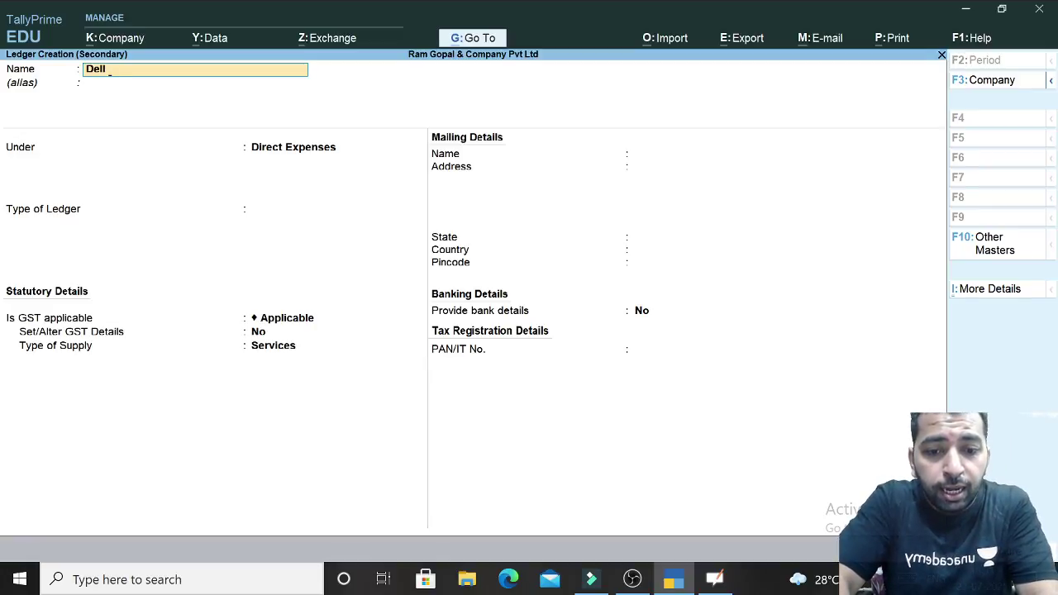
pyautogui.write(' Enterpri')
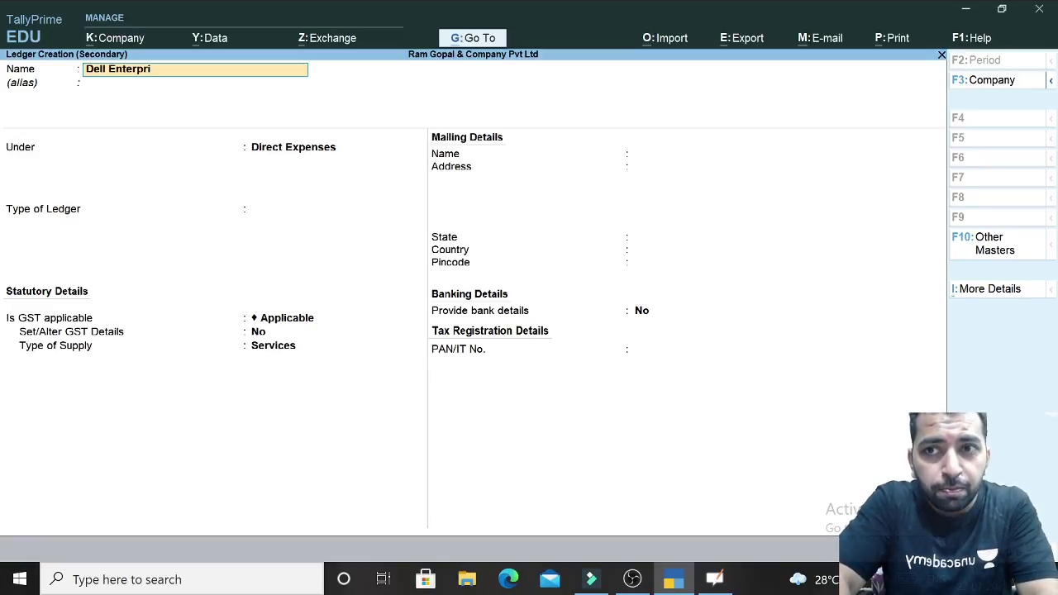
pyautogui.write('ses')
pyautogui.press('Return')
pyautogui.press('Return')
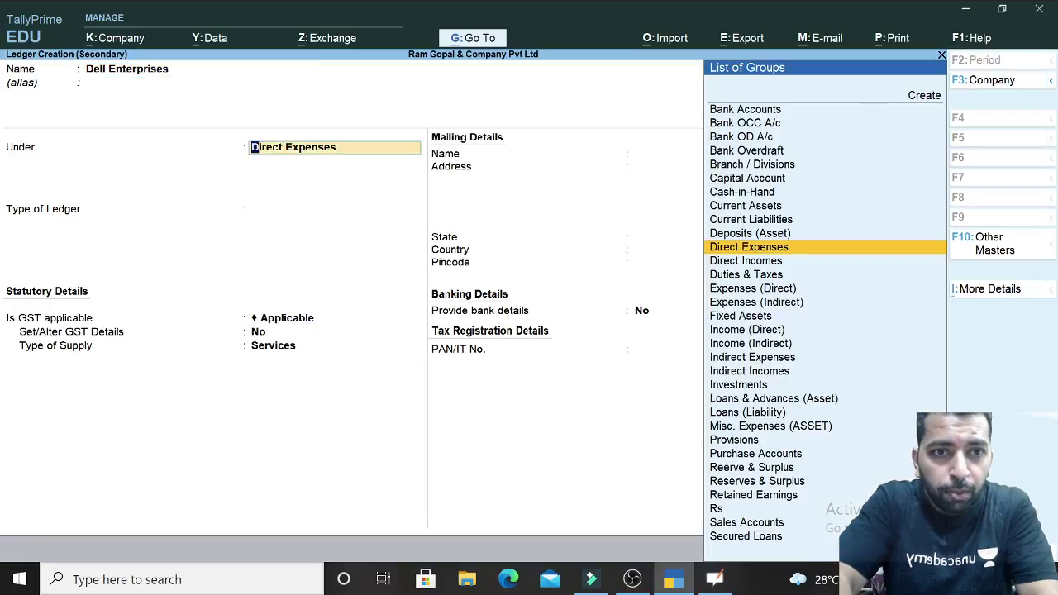
# Step: Place the Dell Enterprises ledger under the Sundry Creditors group
pyautogui.write('Su')
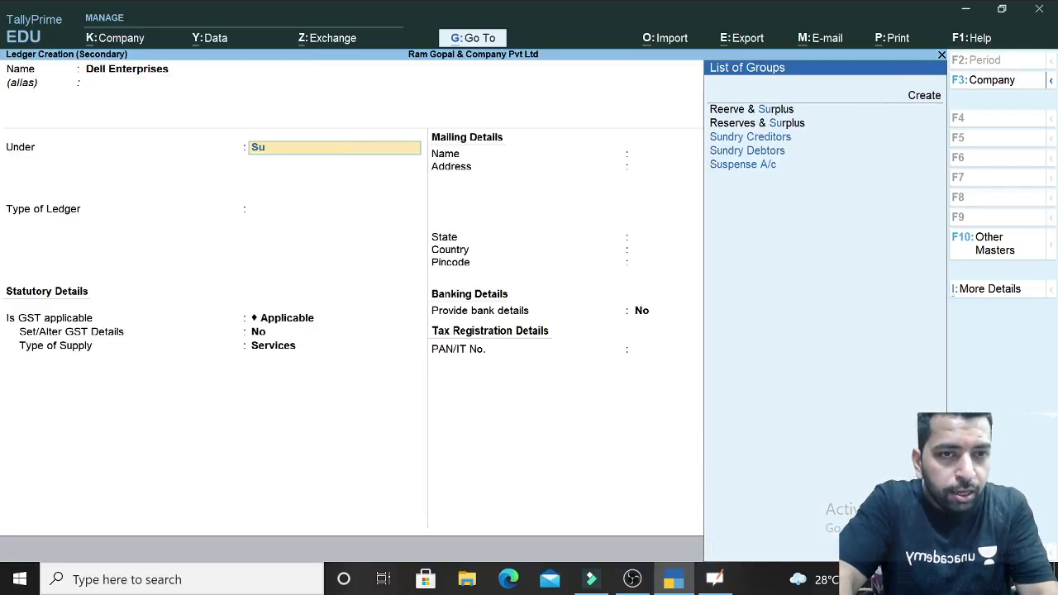
pyautogui.press('Down')
pyautogui.press('Down')
pyautogui.press('Down')
pyautogui.press('Up')
pyautogui.press('Return')
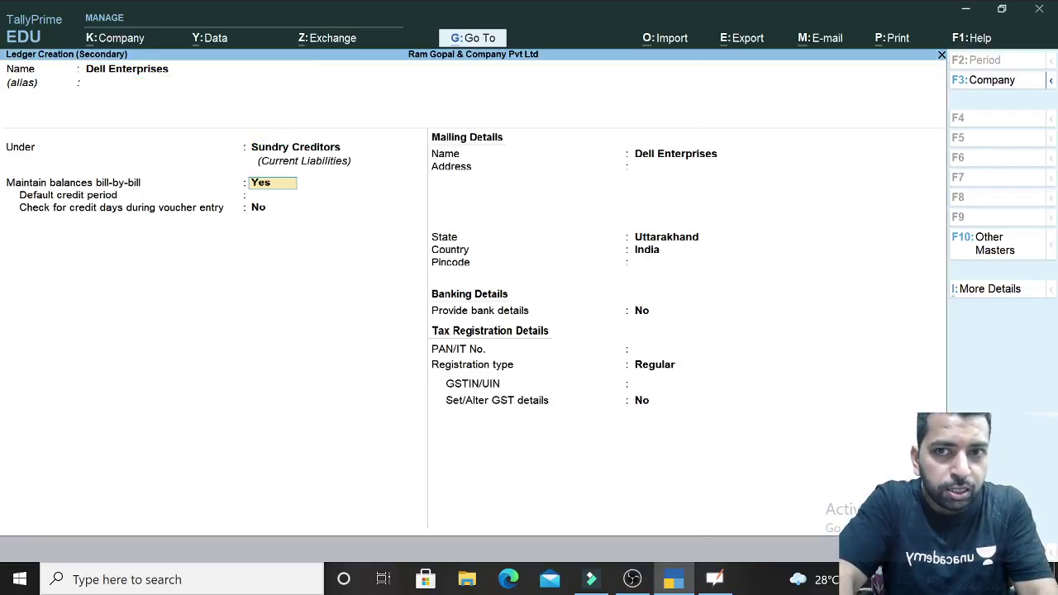
# Step: Keep the default balance, mailing, banking and tax registration settings for Dell Enterprises and save the ledger
pyautogui.press('Return')
pyautogui.press('Return')
pyautogui.press('Return')
pyautogui.press('Return')
pyautogui.press('Return')
pyautogui.press('Return')
pyautogui.press('Return')
pyautogui.press('Return')
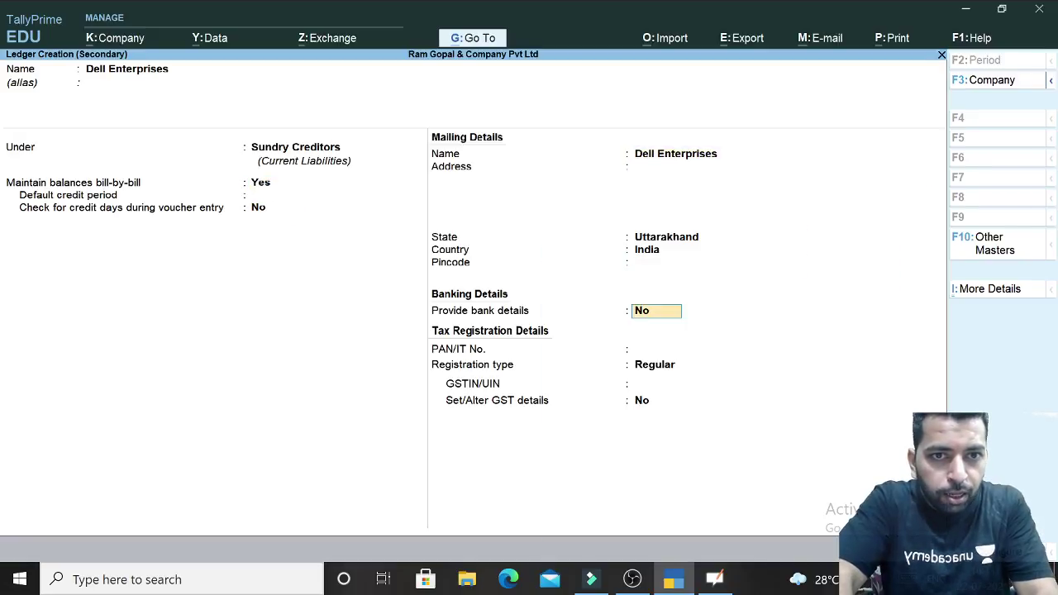
pyautogui.press('Return')
pyautogui.press('Return')
pyautogui.press('Return')
pyautogui.press('Return')
pyautogui.press('Return')
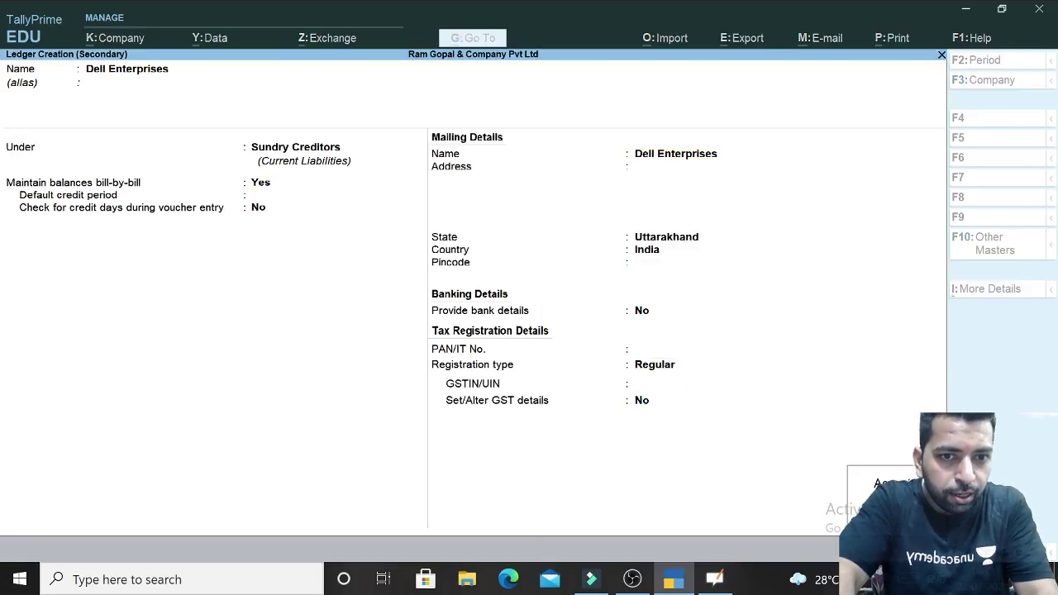
pyautogui.press('Return')
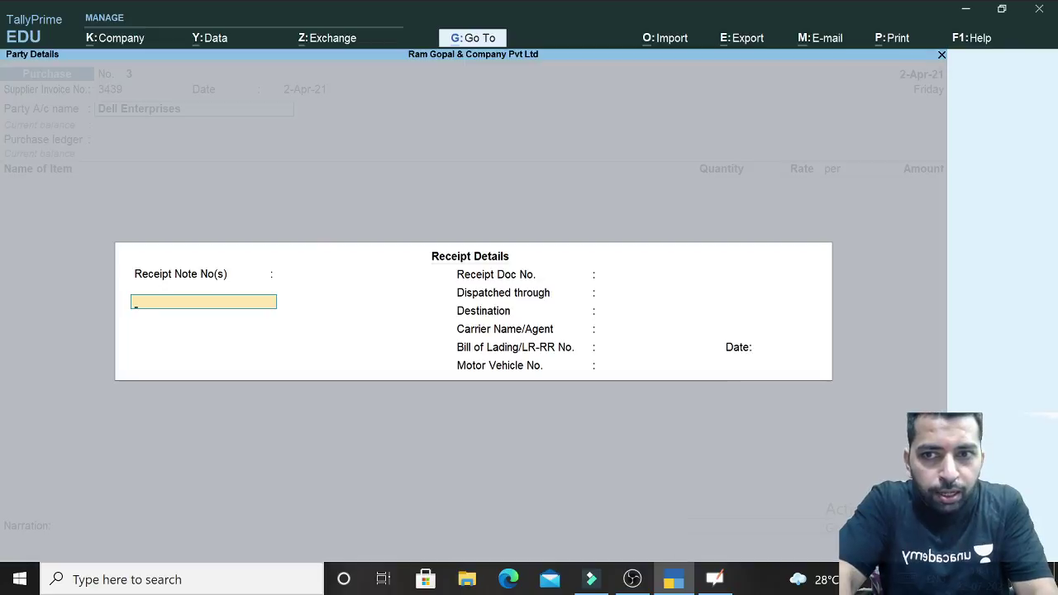
# Step: Leave all receipt details of the Dell Enterprises purchase blank and proceed to the party details
pyautogui.press('Return')
pyautogui.press('Return')
pyautogui.press('Return')
pyautogui.press('Return')
pyautogui.press('Return')
pyautogui.press('Return')
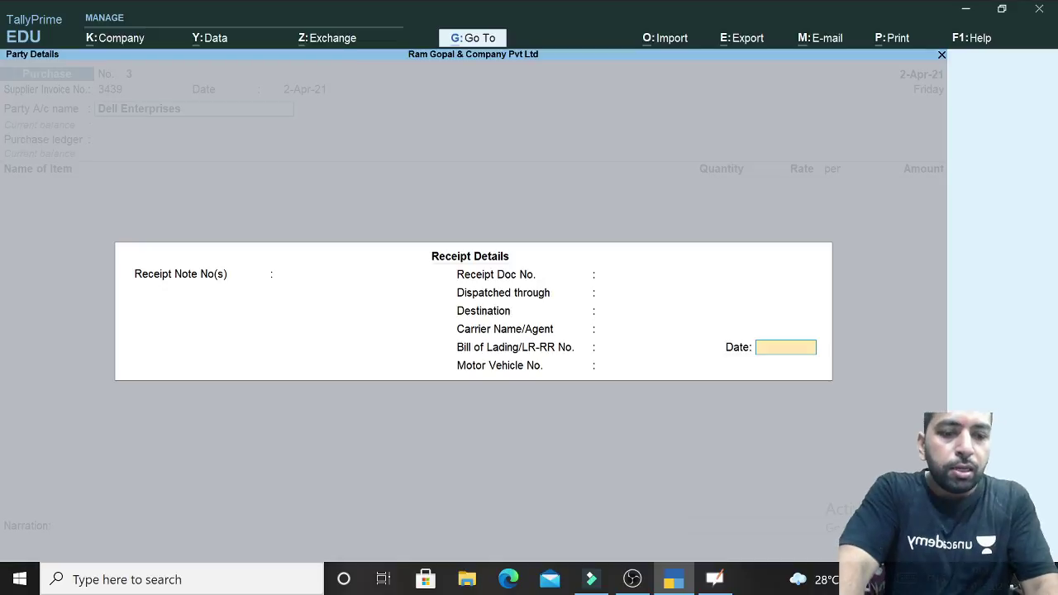
pyautogui.press('Return')
pyautogui.press('Return')
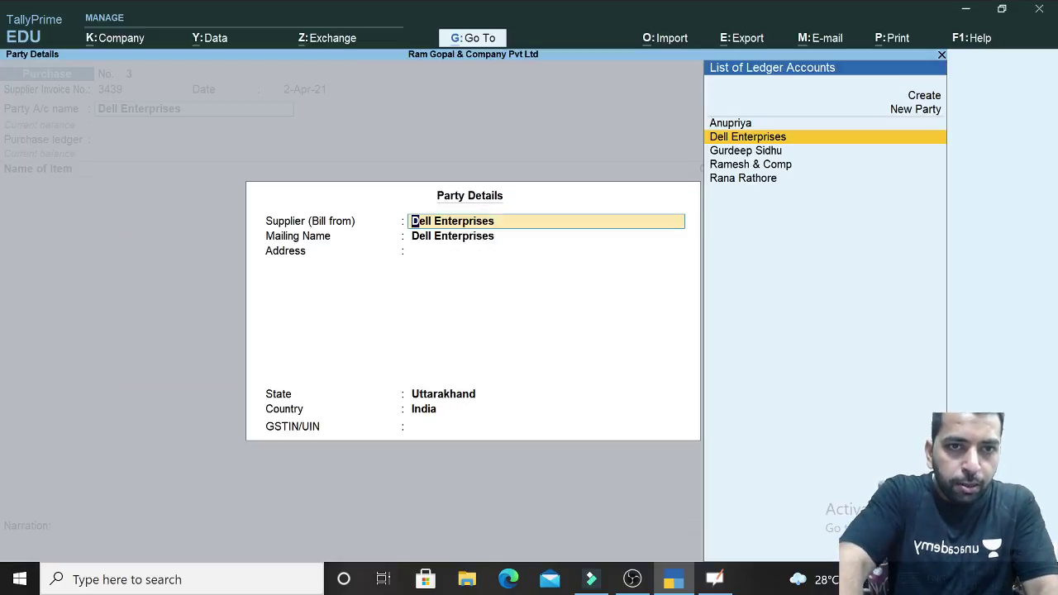
# Step: Accept the supplier details for Dell Enterprises unchanged and continue to the voucher's purchase ledger
pyautogui.press('Return')
pyautogui.press('Return')
pyautogui.press('Return')
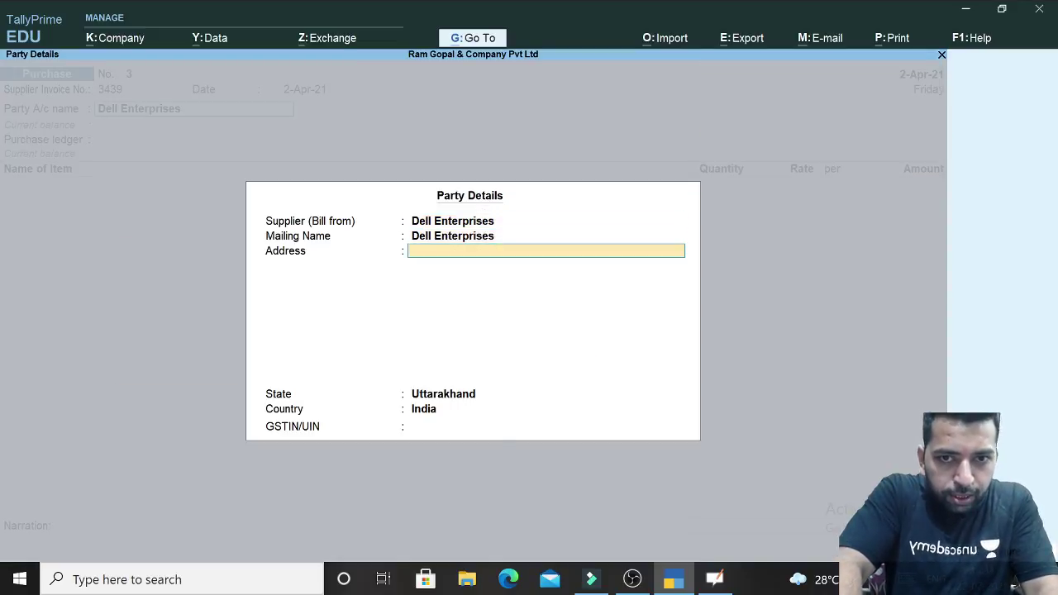
pyautogui.press('Return')
pyautogui.press('Return')
pyautogui.press('Return')
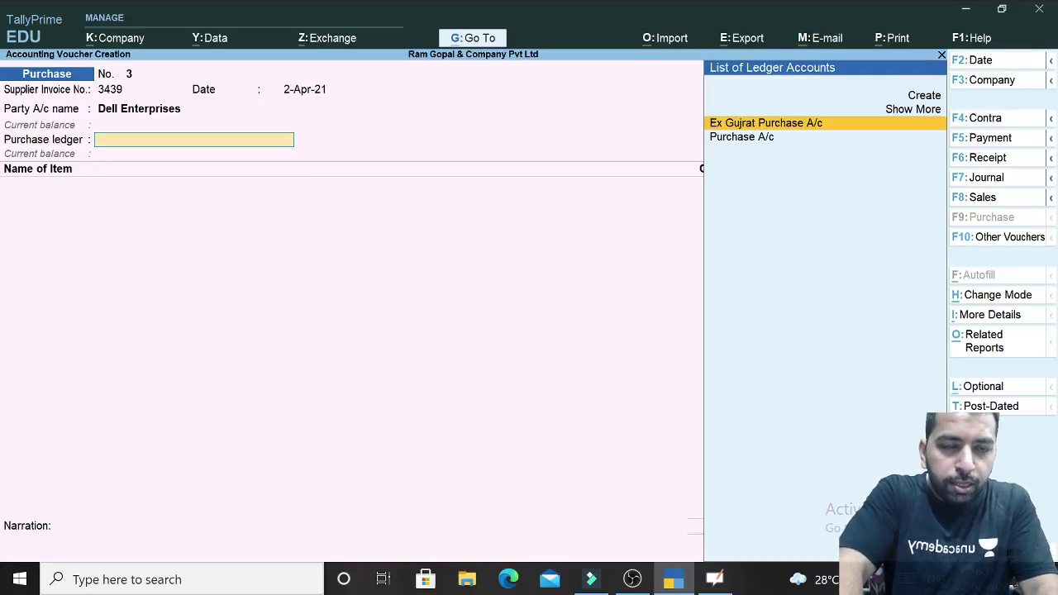
# Step: Start a new ledger for the voucher's purchase ledger and name it Computer Printer, leaving the alias empty
pyautogui.press('Down')
pyautogui.press('Up')
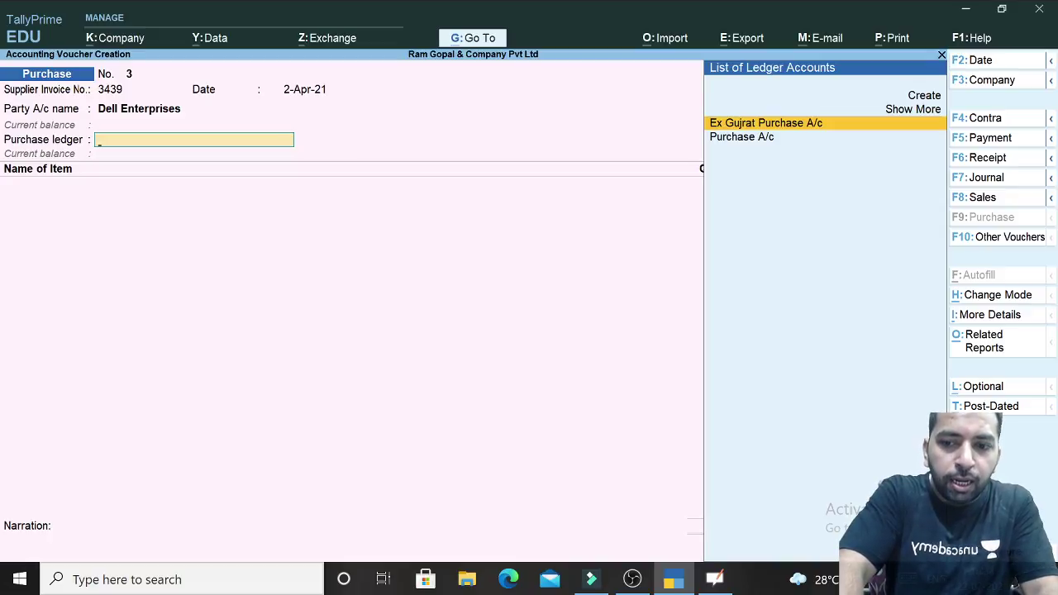
pyautogui.press('Down')
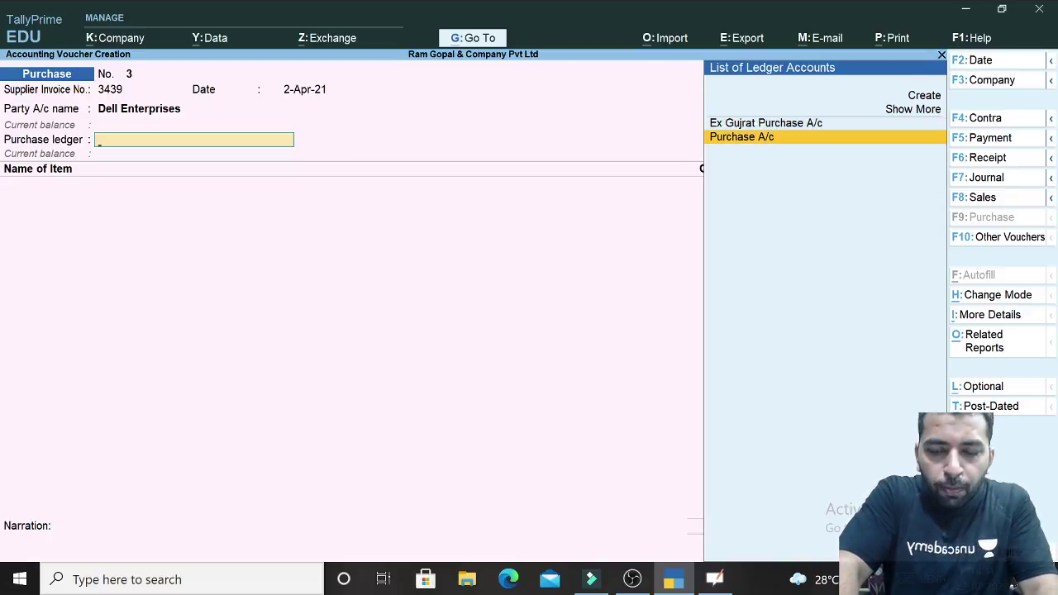
pyautogui.hotkey('alt', 'c')
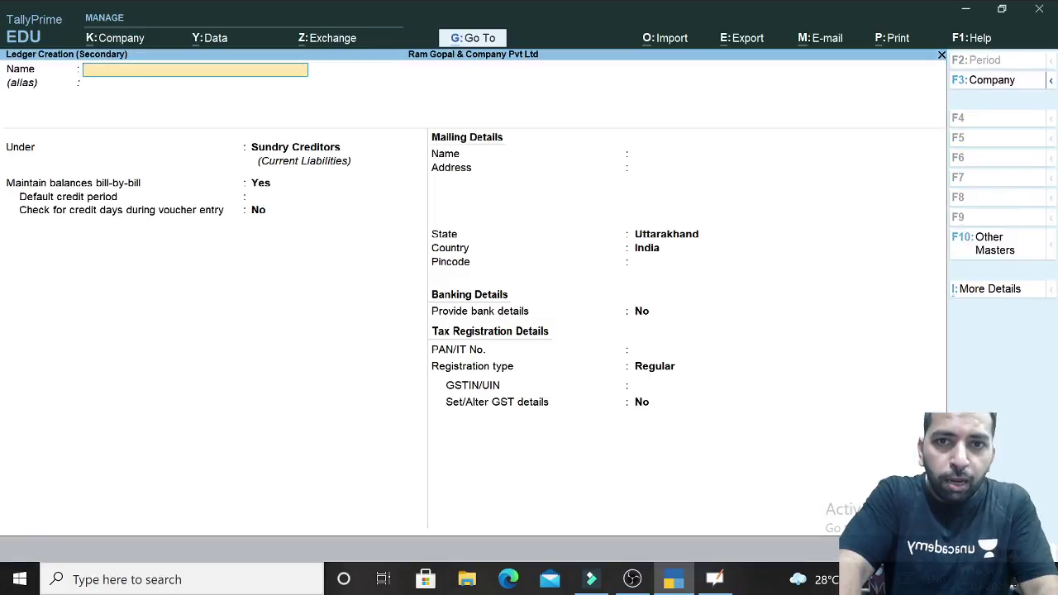
pyautogui.write('Computer')
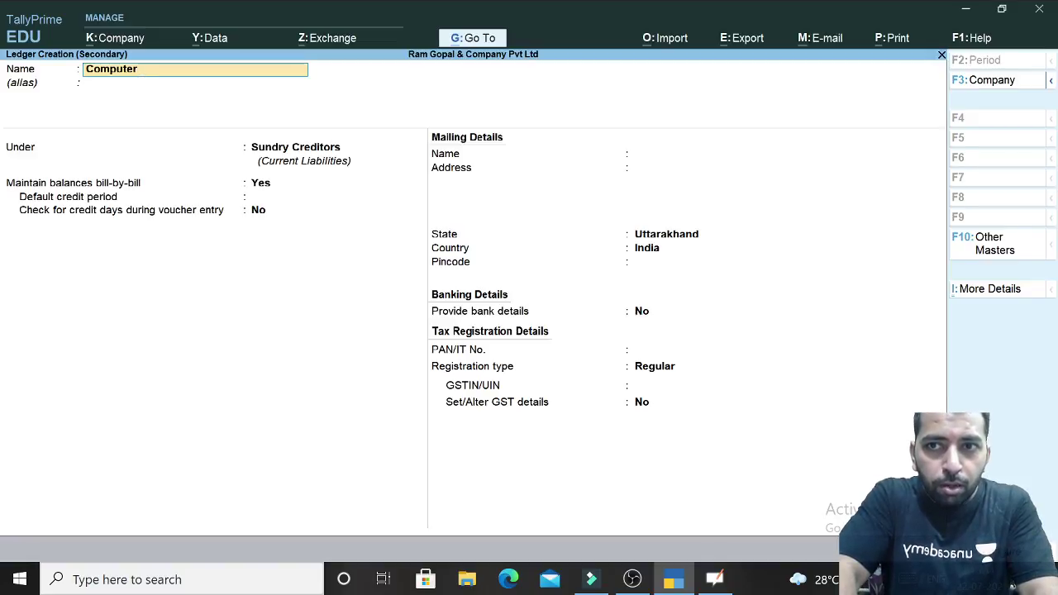
pyautogui.write('Printer')
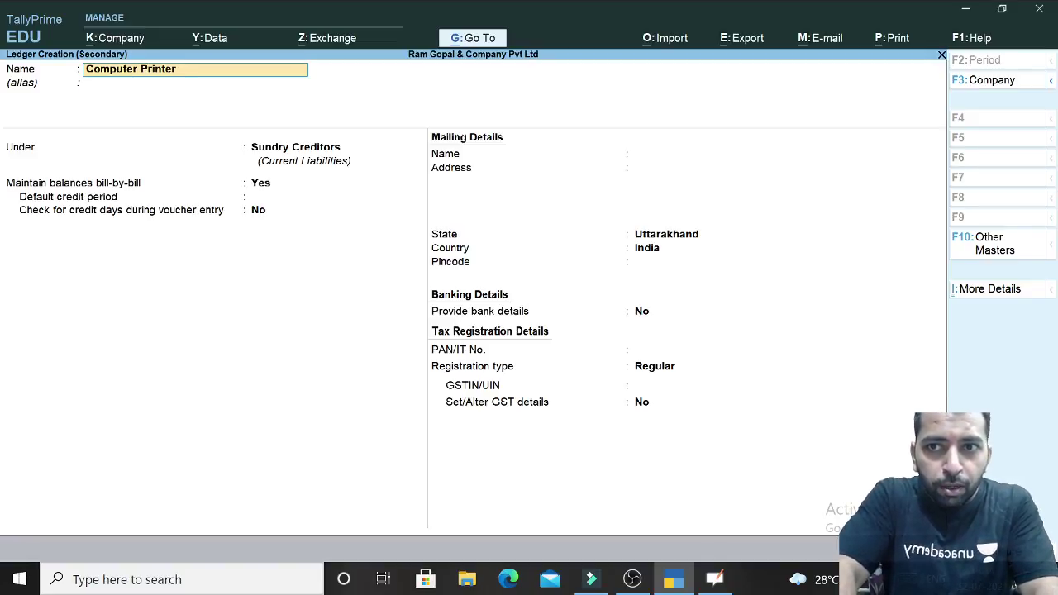
pyautogui.press('Return')
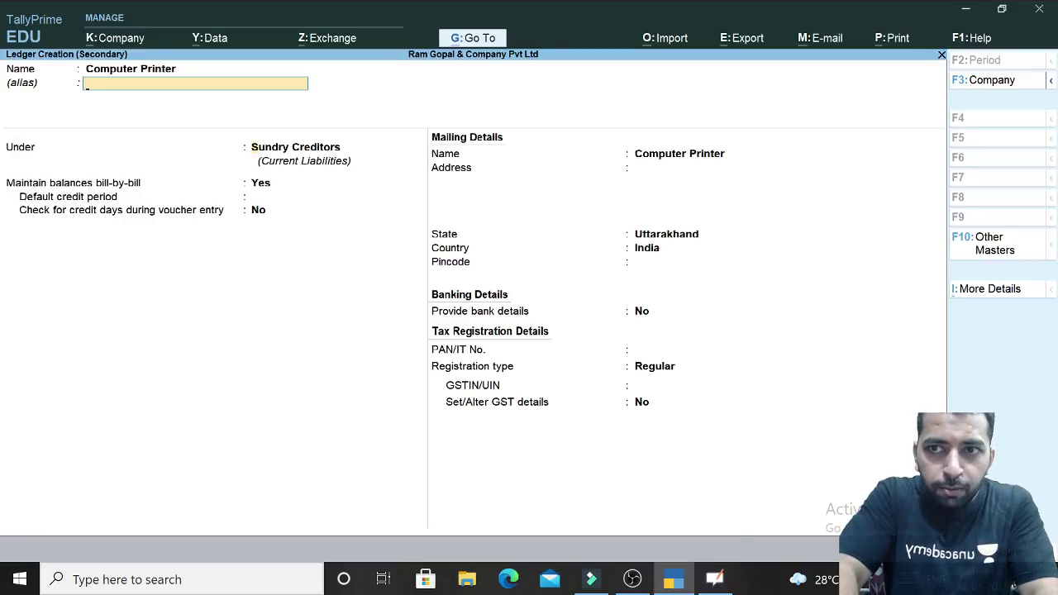
pyautogui.press('Return')
# Step: Place the Computer Printer ledger under the Fixed Assets group
pyautogui.write('Ass')
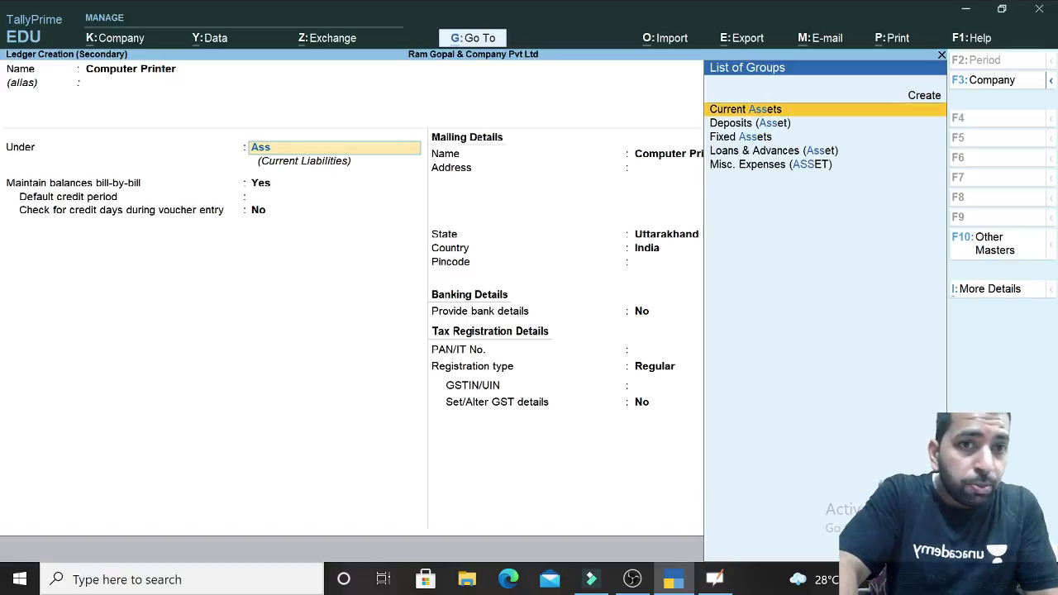
pyautogui.press('Down')
pyautogui.press('Down')
pyautogui.press('Return')
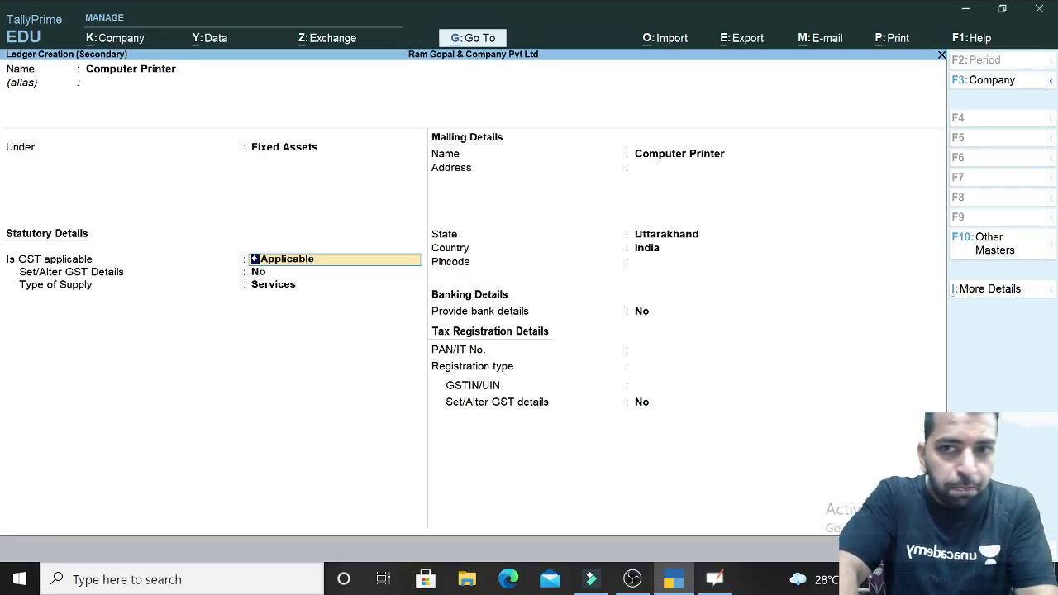
# Step: Keep GST applicable for the Computer Printer ledger and set Set/Alter GST Details to Yes
pyautogui.press('Return')
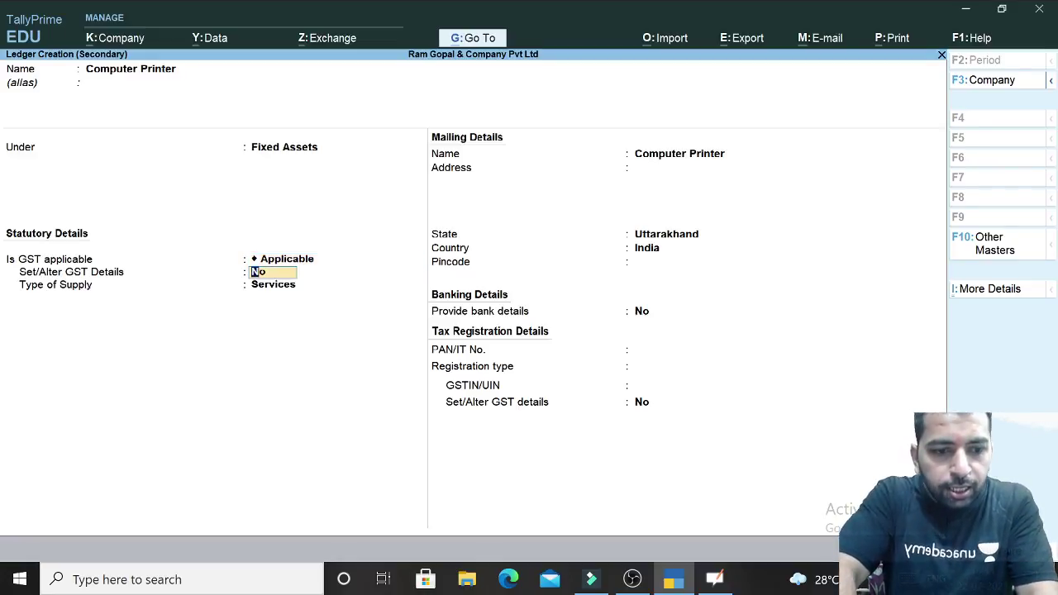
pyautogui.press('Return')
pyautogui.press('BackSpace')
pyautogui.press('BackSpace')
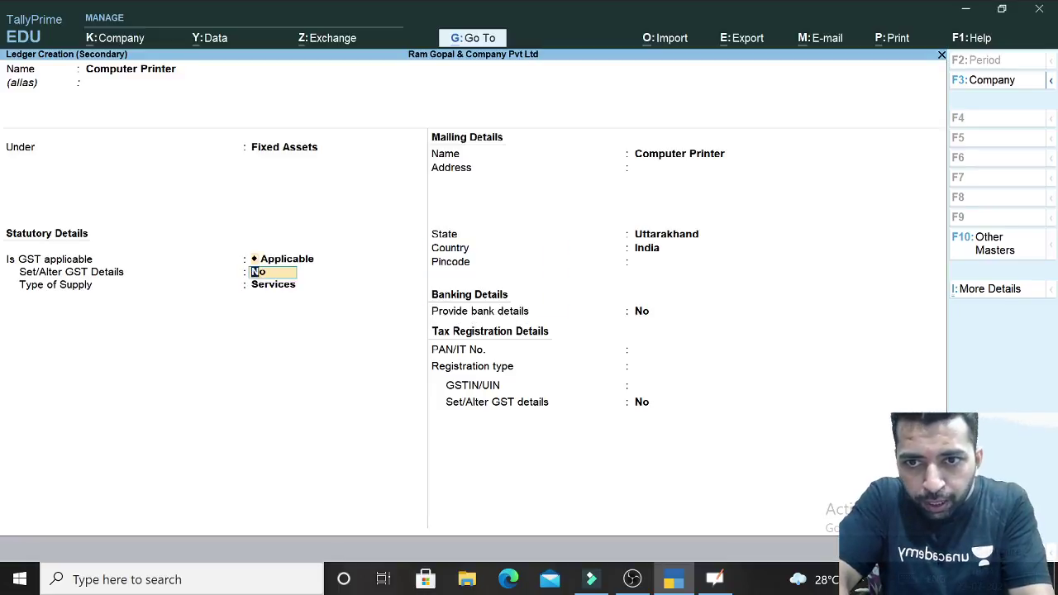
pyautogui.press('Down')
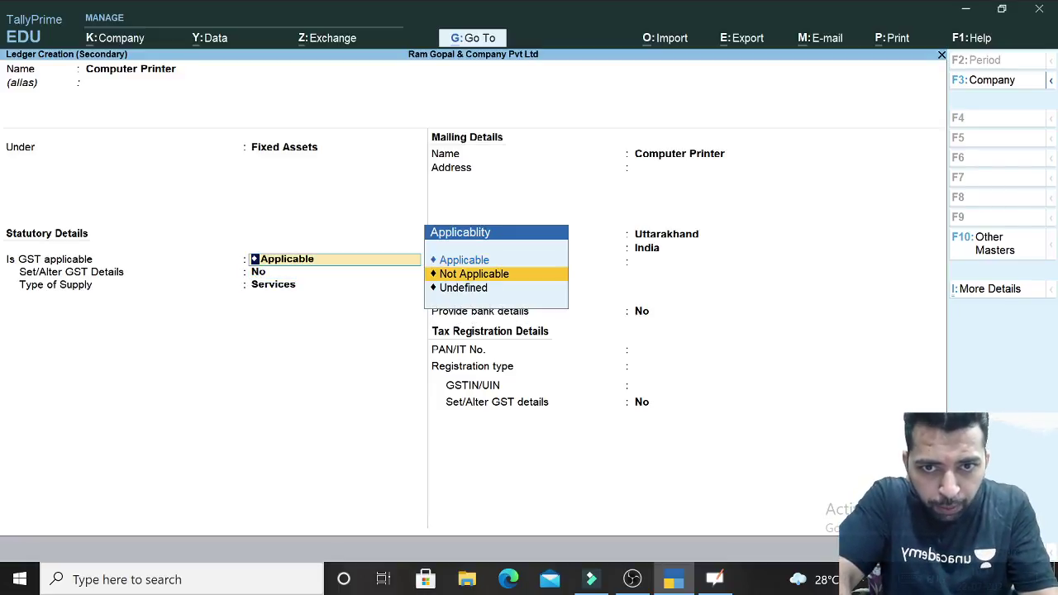
pyautogui.press('Up')
pyautogui.press('Return')
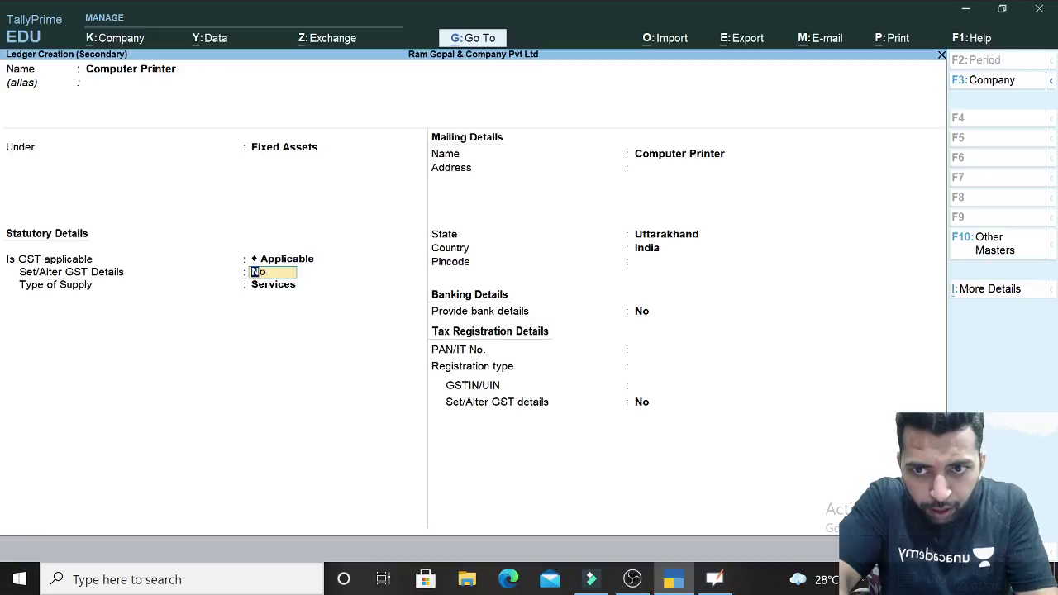
pyautogui.write('y')
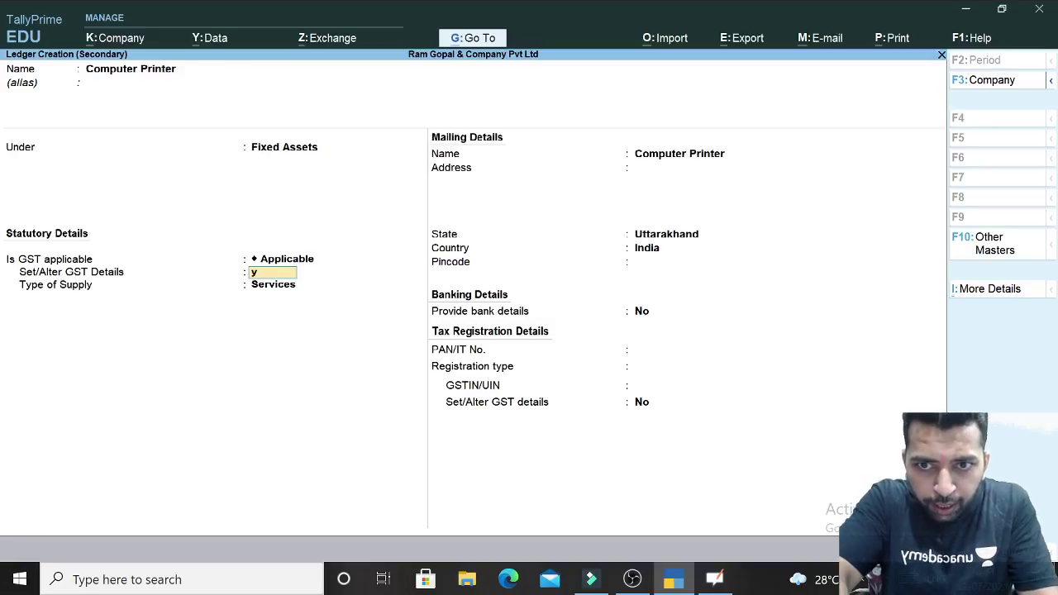
pyautogui.press('Return')
pyautogui.press('Down')
pyautogui.press('Down')
pyautogui.press('Down')
pyautogui.press('Down')
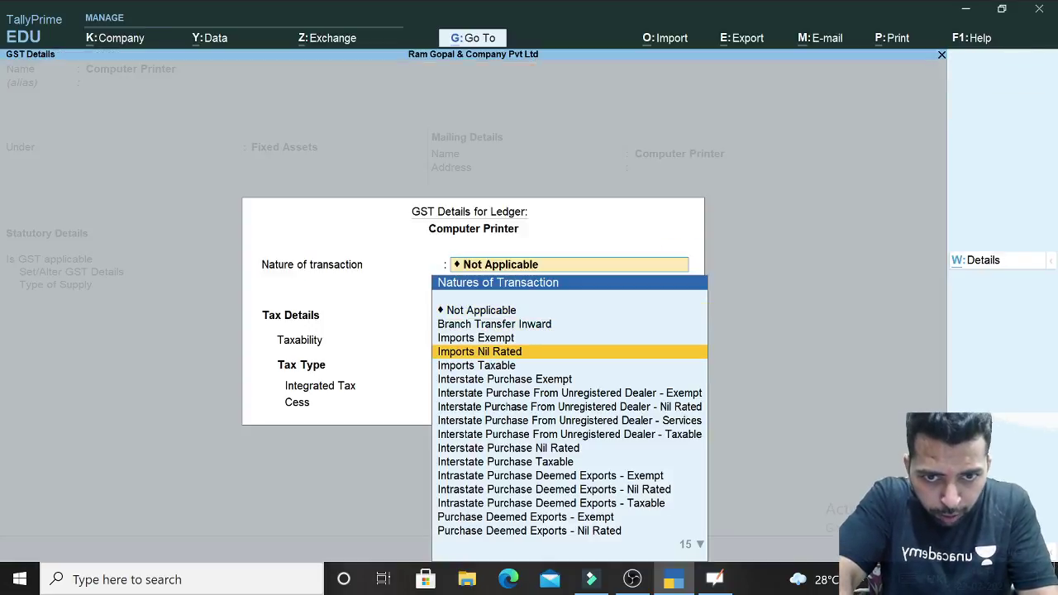
pyautogui.press('Escape')
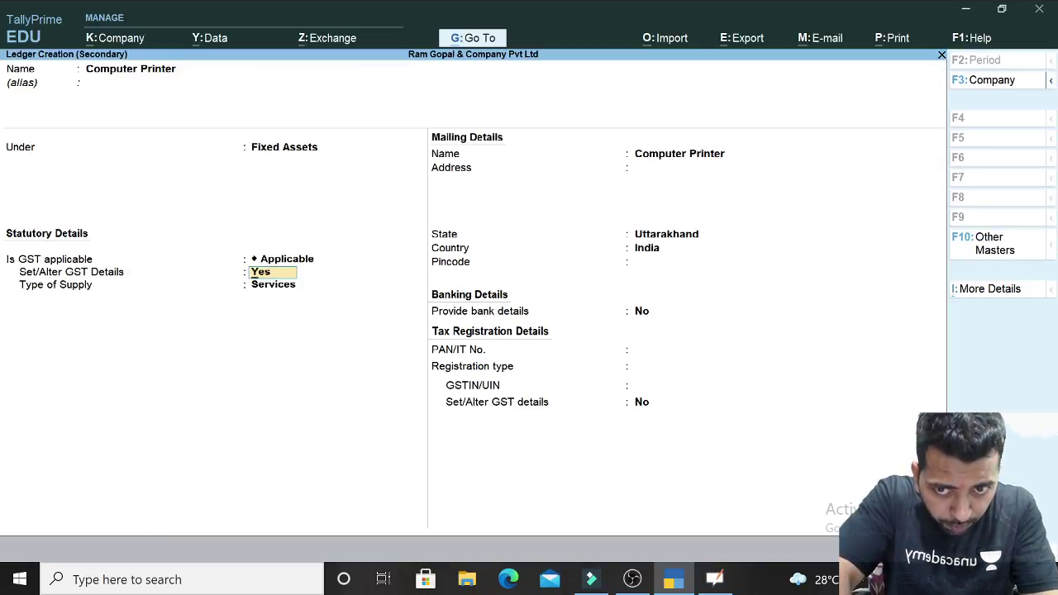
# Step: Accept the Computer Printer ledger's GST details with the nature of transaction as Not Applicable
pyautogui.press('Return')
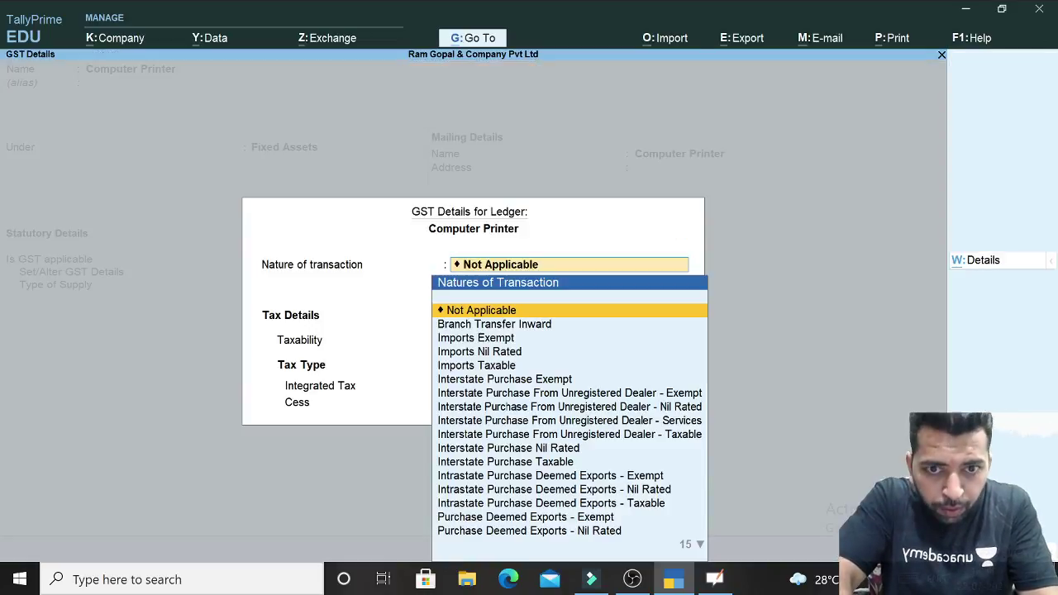
pyautogui.press('Return')
pyautogui.hotkey('ctrl', 'a')
pyautogui.press('Return')
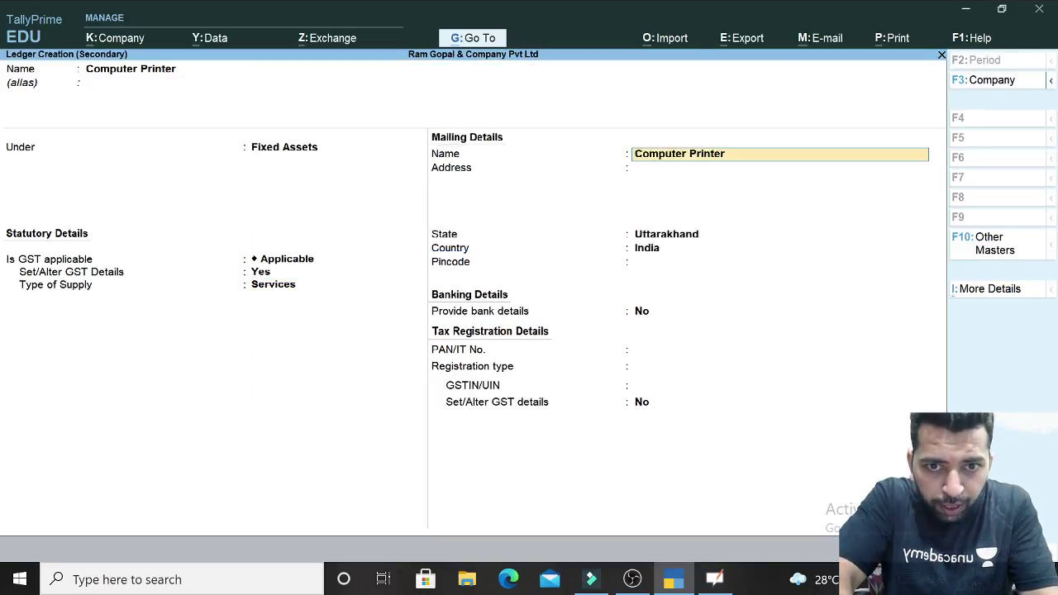
pyautogui.press('BackSpace')
pyautogui.press('BackSpace')
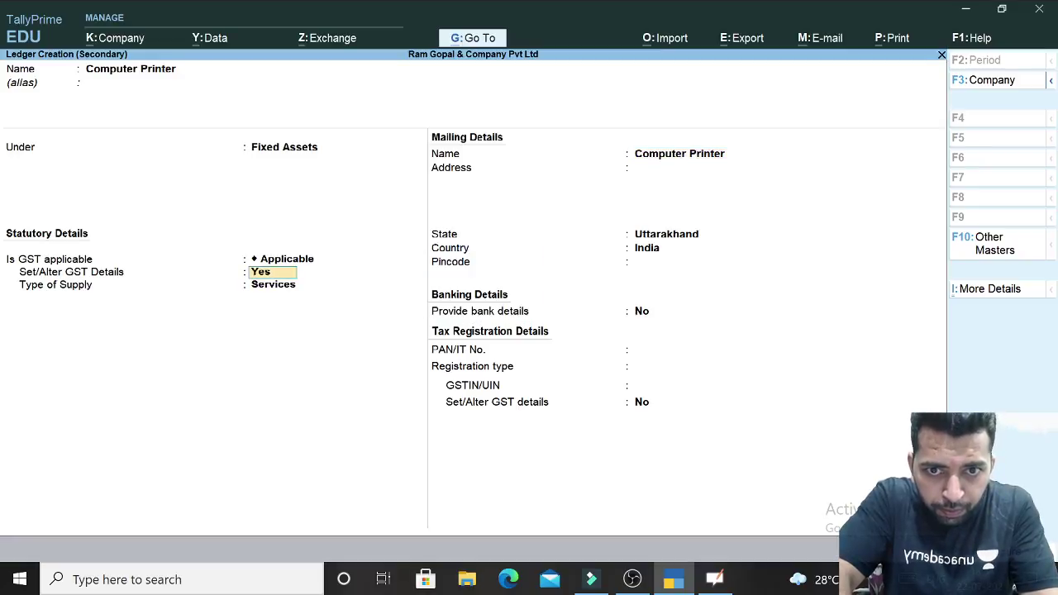
# Step: Keep the GST nature of transaction as Not Applicable and taxability as Unknown, and save the Computer Printer ledger
pyautogui.press('Return')
pyautogui.press('Return')
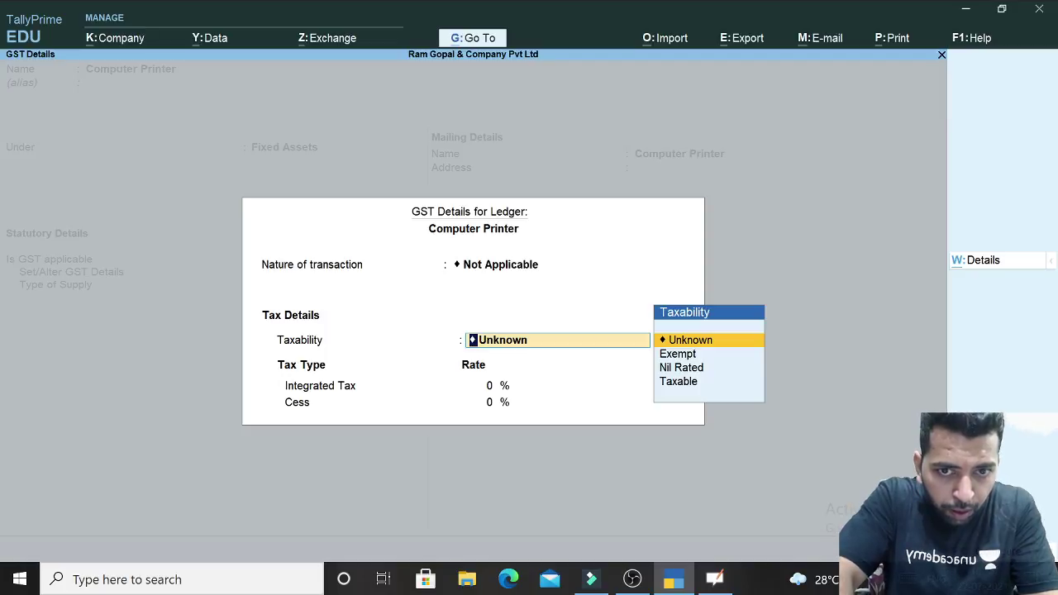
pyautogui.press('Return')
pyautogui.press('Return')
pyautogui.press('Return')
pyautogui.press('Return')
pyautogui.press('Return')
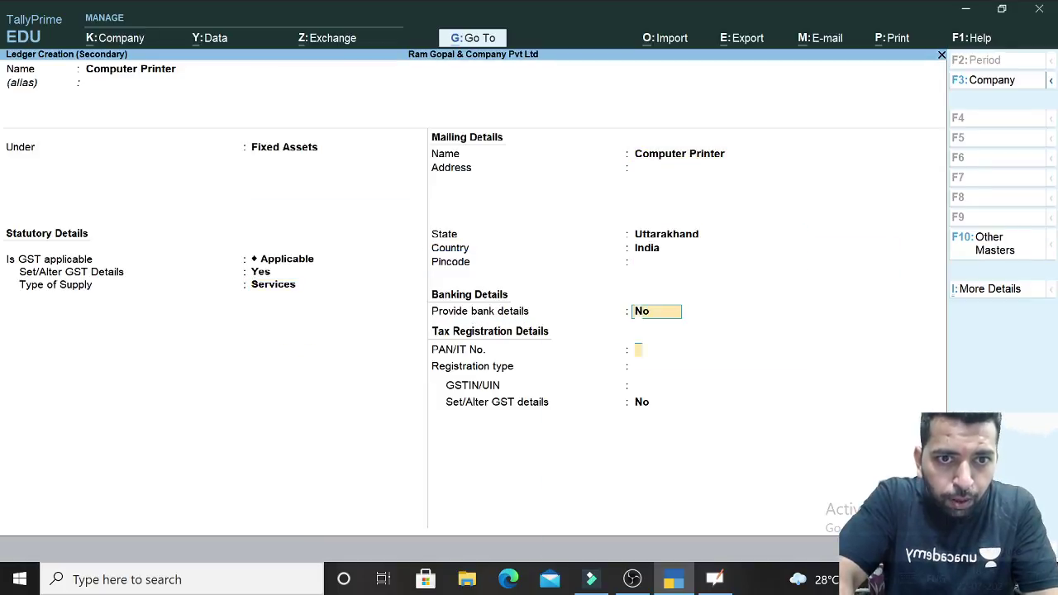
pyautogui.press('Return')
pyautogui.hotkey('ctrl', 'a')
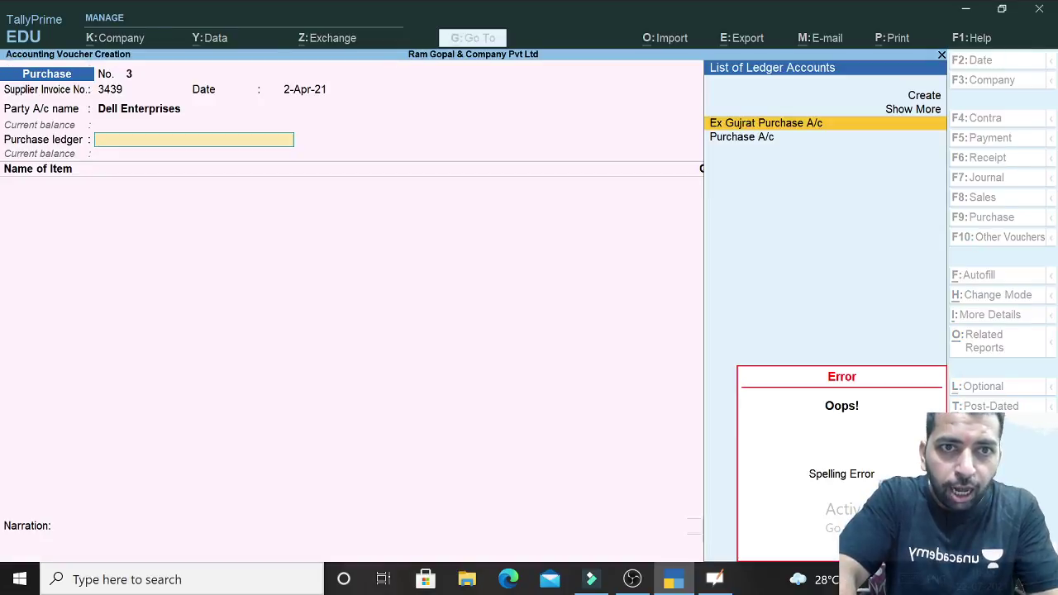
# Step: Look through the purchase ledgers available for the Dell Enterprises voucher and discard the unfinished purchase voucher
pyautogui.press('Down')
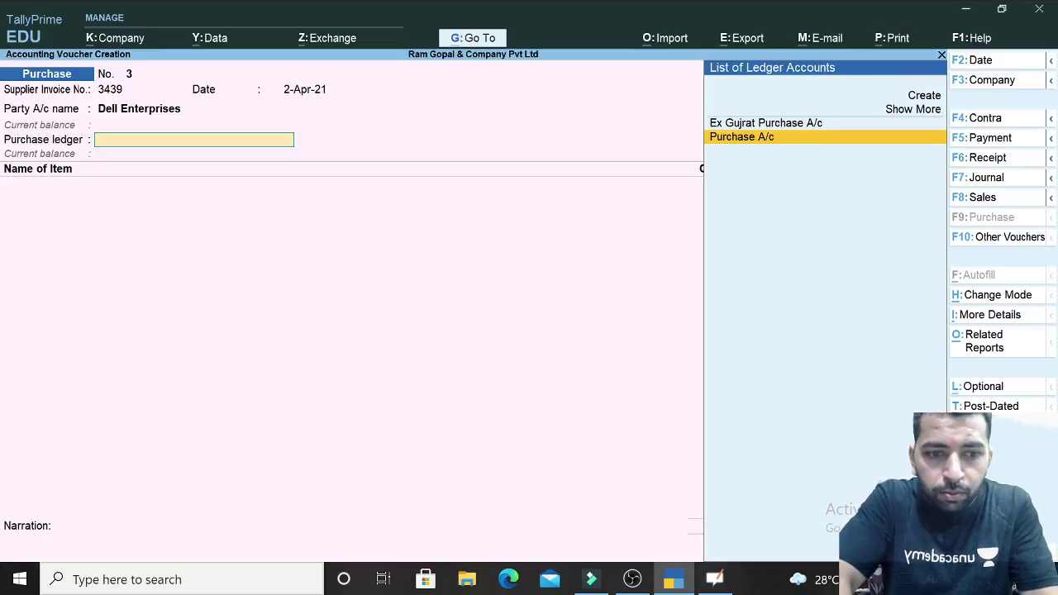
pyautogui.press('Up')
pyautogui.press('Down')
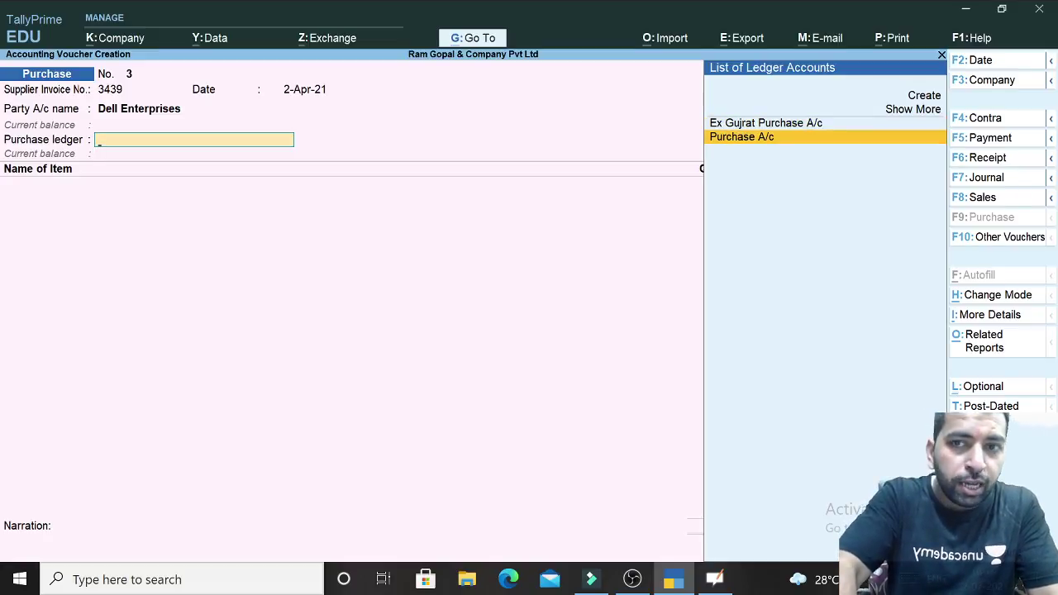
pyautogui.press('Escape')
pyautogui.press('Escape')
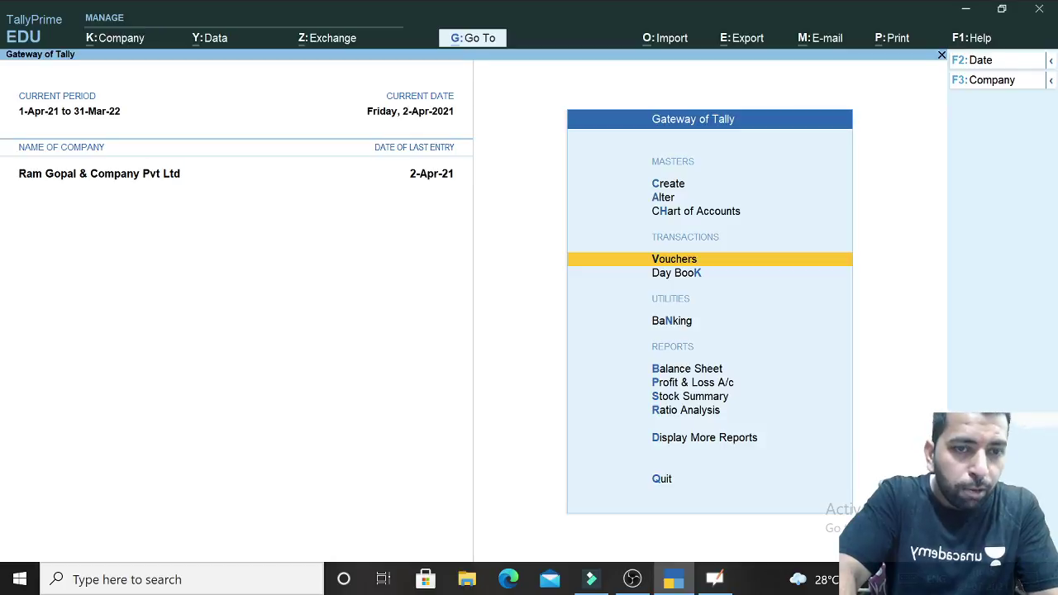
# Step: Start a journal voucher and debit the Computer Printer ledger with 80,000, as given in the Feb. 16 transaction
pyautogui.press('Return')
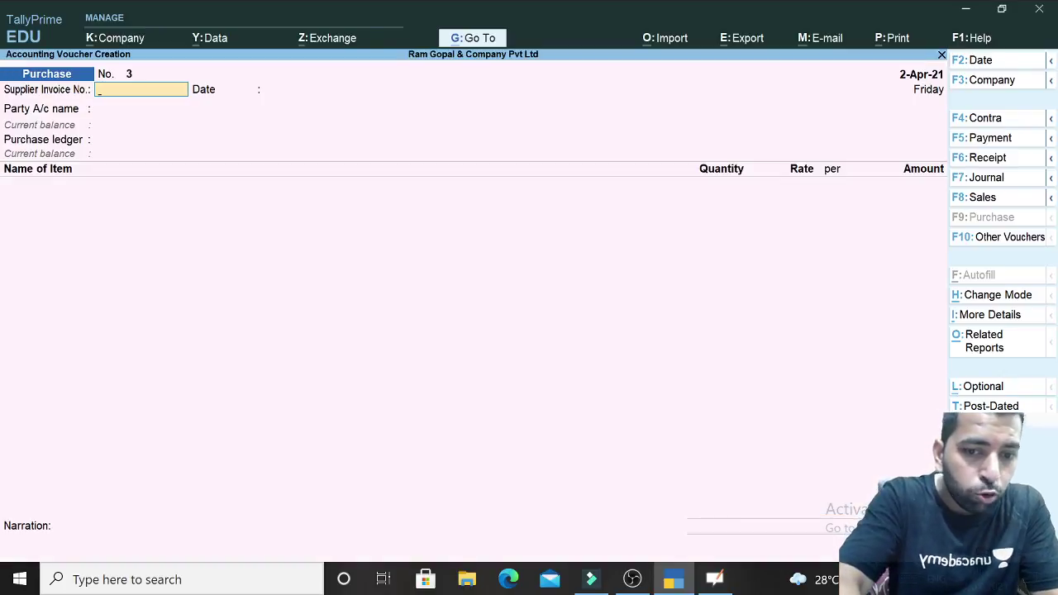
pyautogui.write('7')
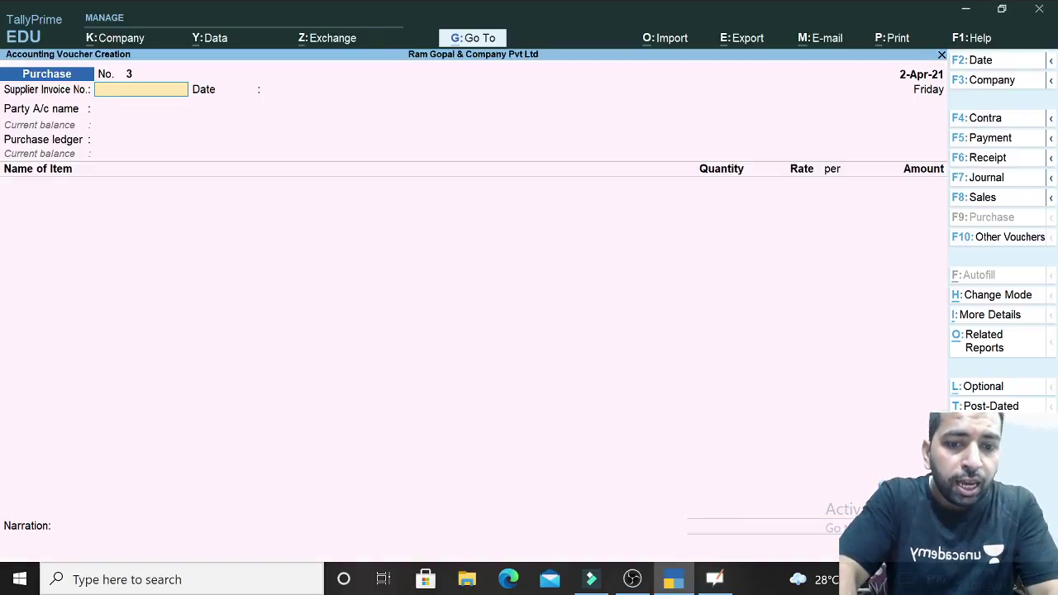
pyautogui.press('F7')
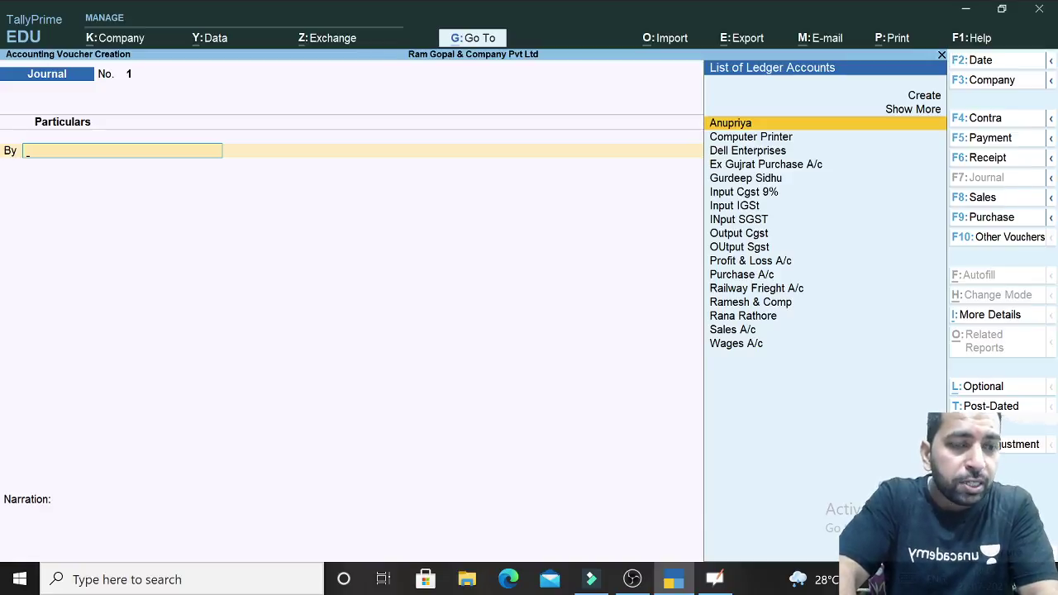
pyautogui.write('Comp')
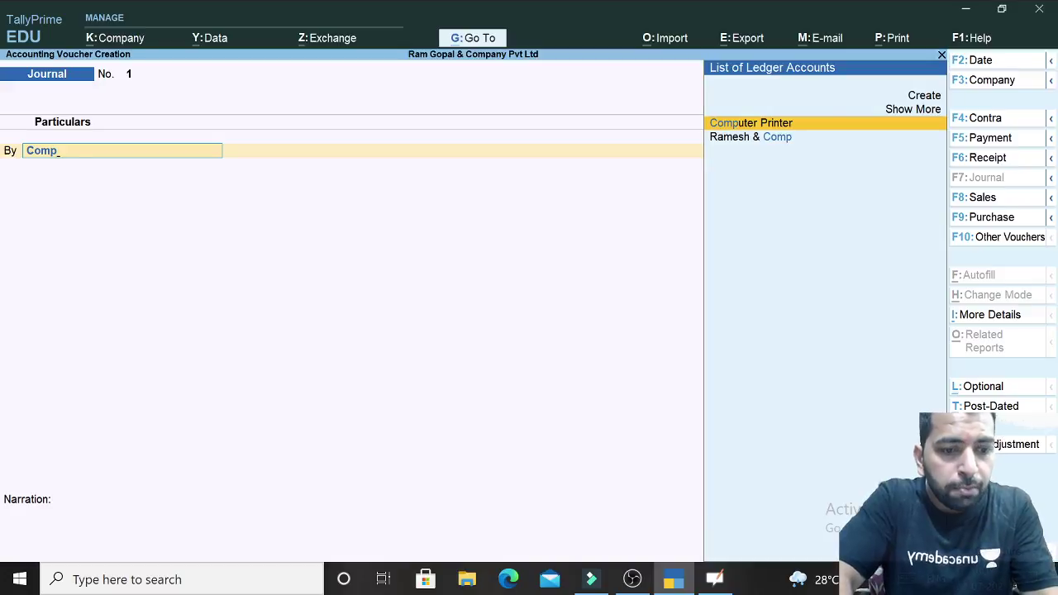
pyautogui.press('Return')
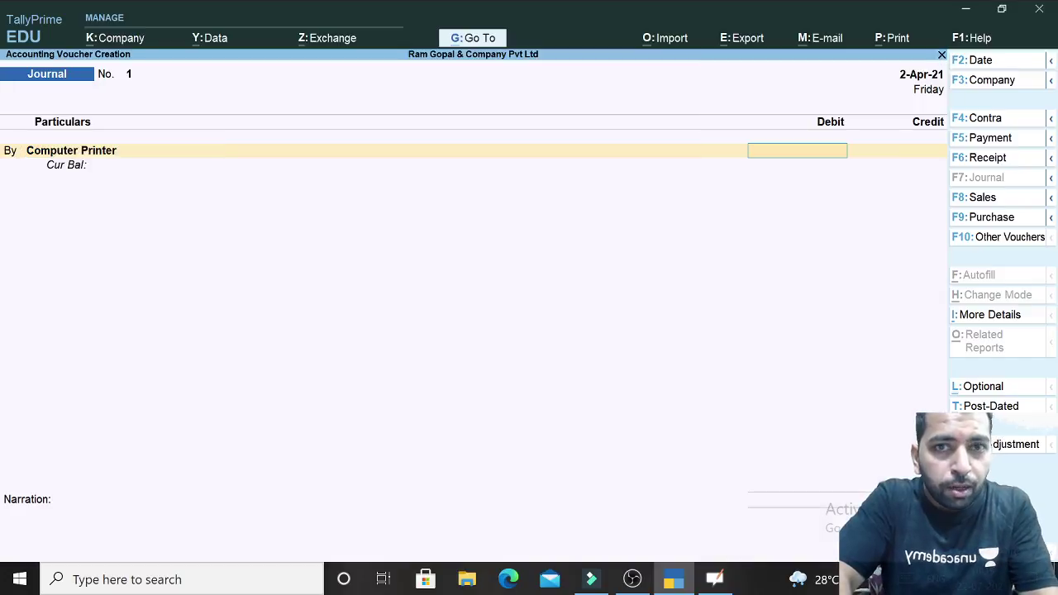
pyautogui.hotkey('alt', 'Tab')
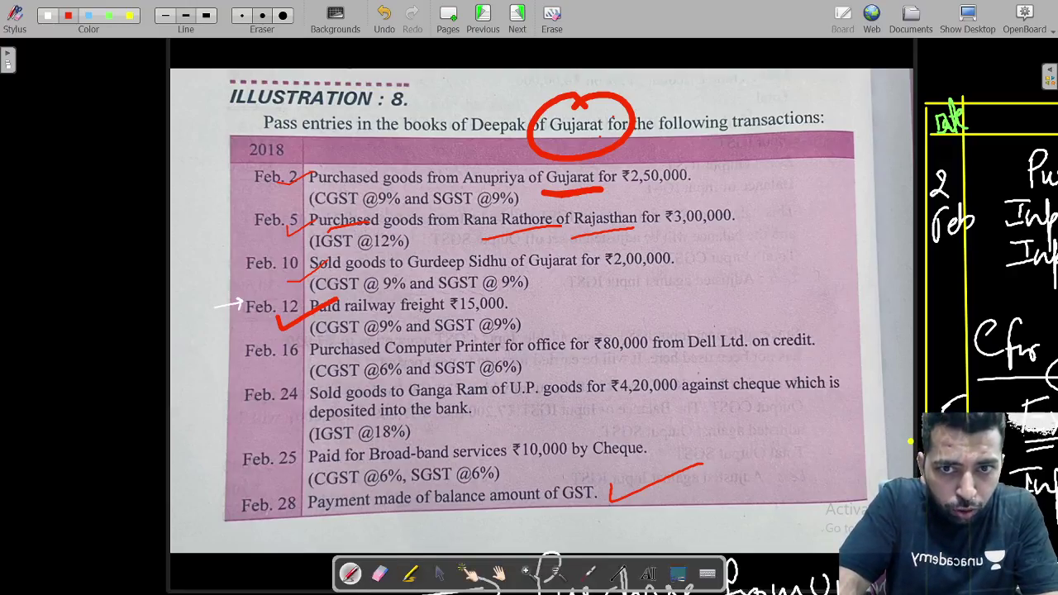
pyautogui.hotkey('alt', 'Tab')
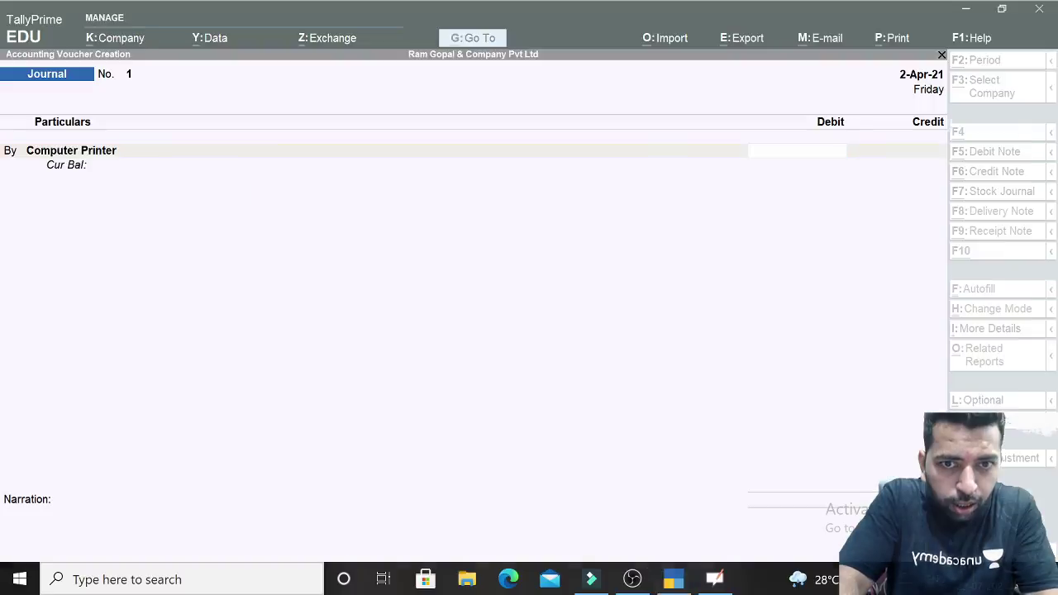
pyautogui.write('80000')
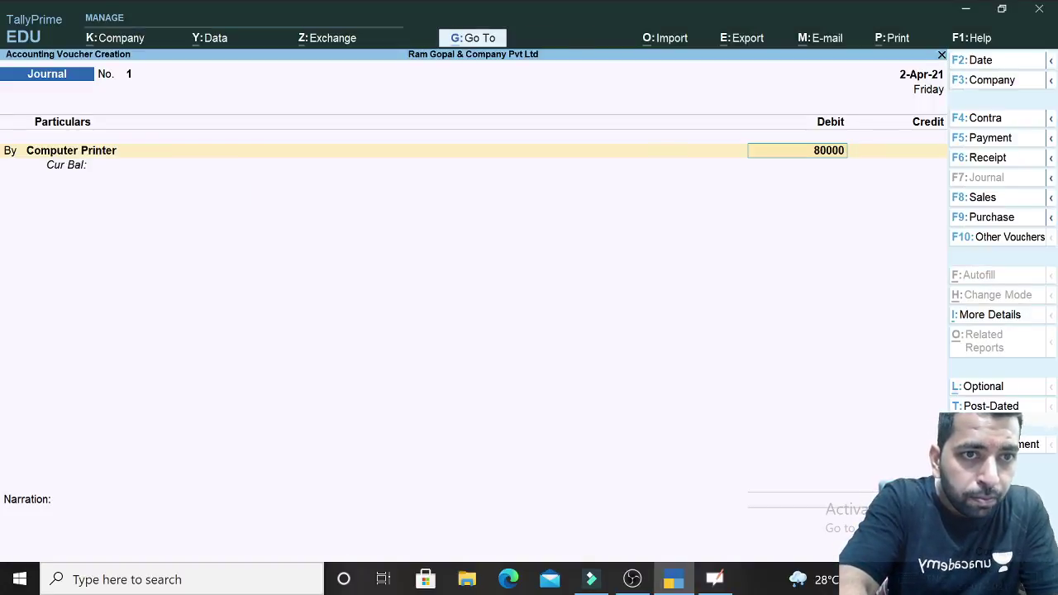
pyautogui.press('Return')
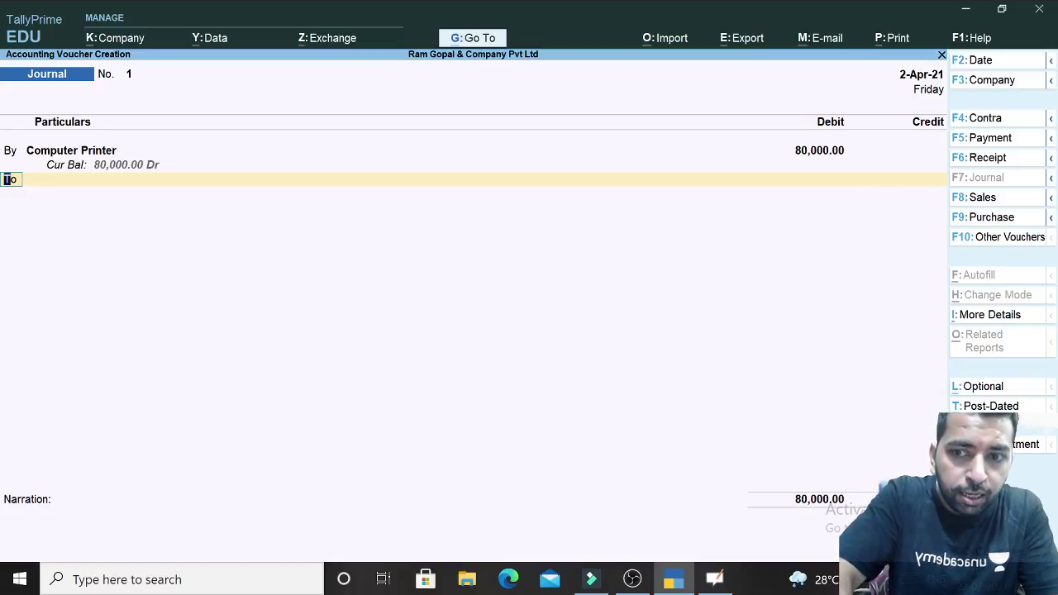
# Step: Add a second debit line to the journal voucher for the Input Cgst 9% ledger with 4,800
pyautogui.write('b')
pyautogui.press('Return')
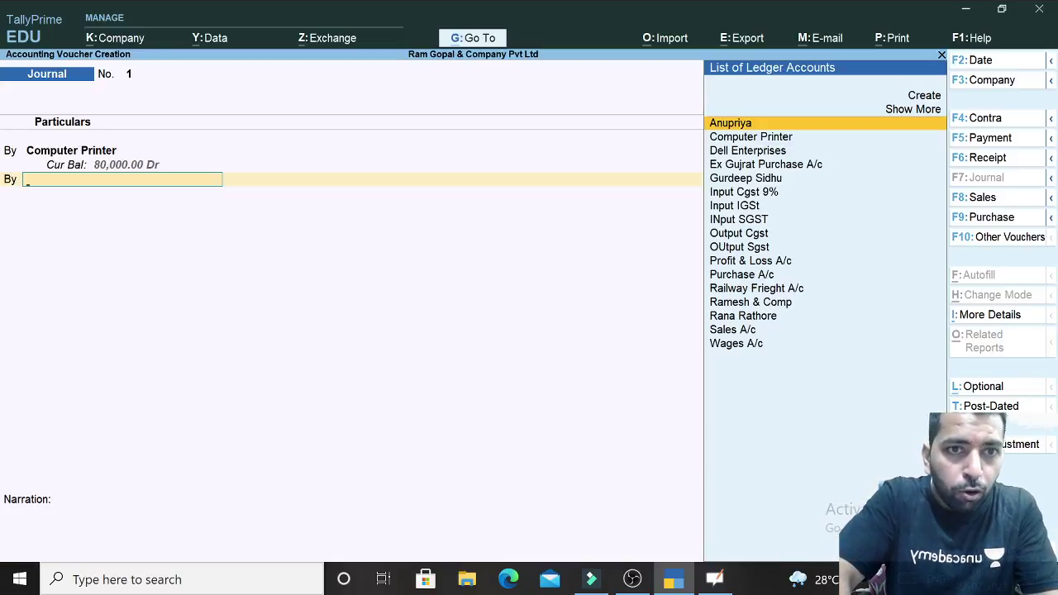
pyautogui.press('Down')
pyautogui.press('Down')
pyautogui.press('Down')
pyautogui.press('Down')
pyautogui.press('Down')
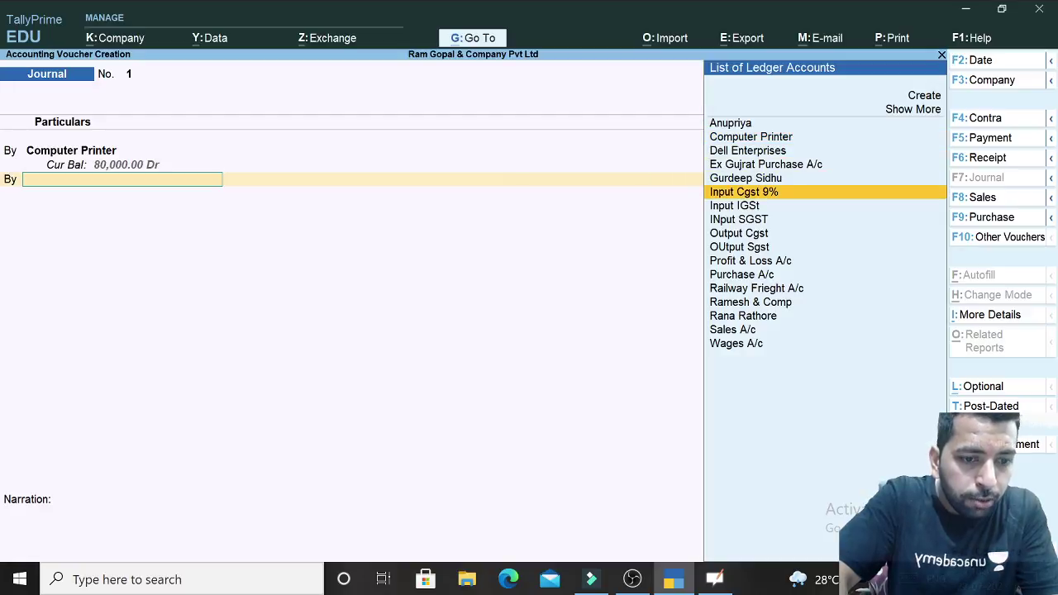
pyautogui.press('Return')
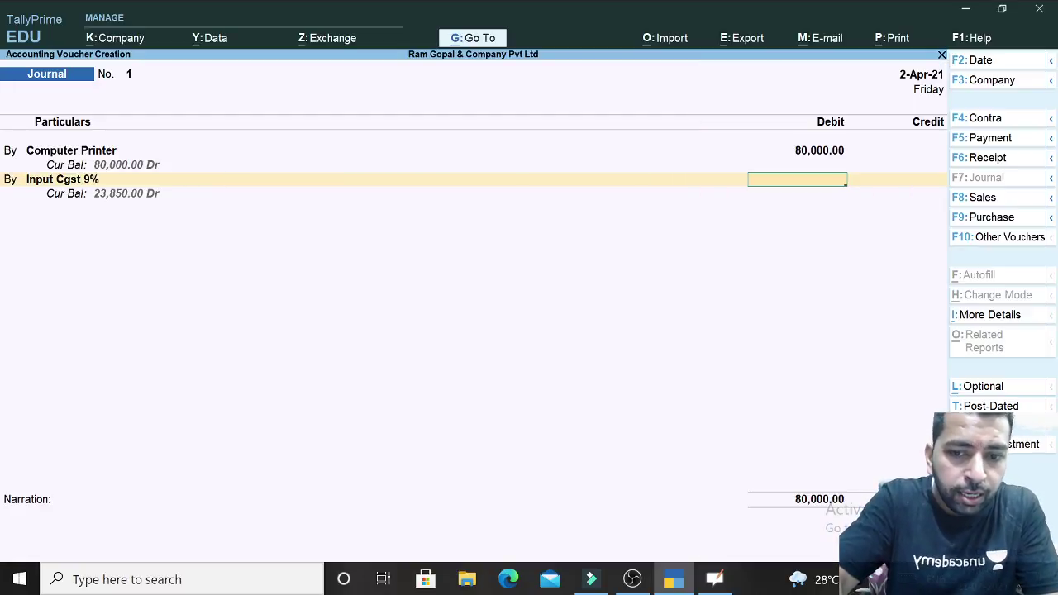
pyautogui.write('4,')
pyautogui.write('800')
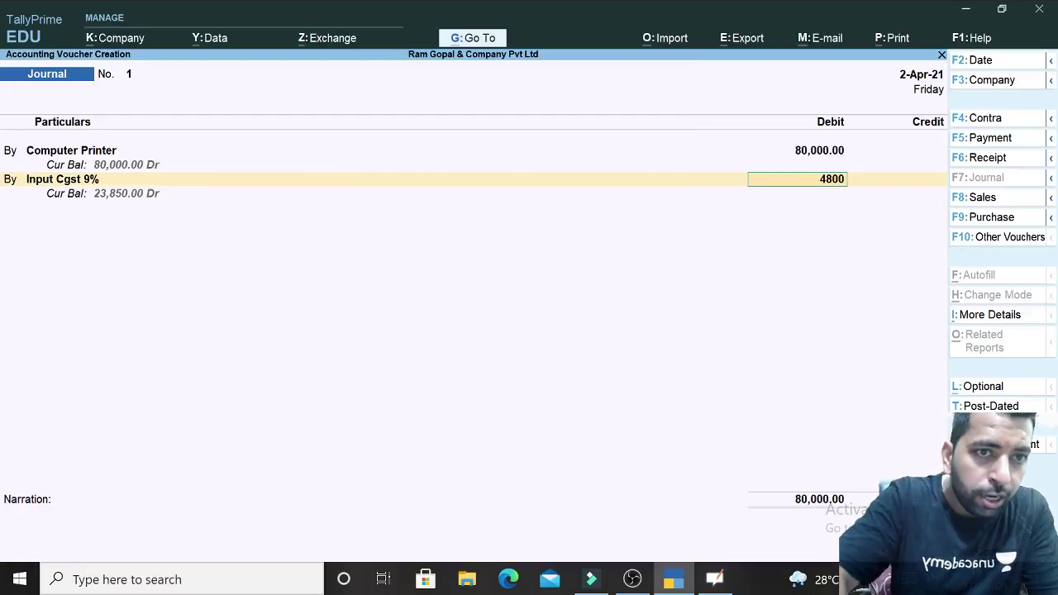
pyautogui.press('Return')
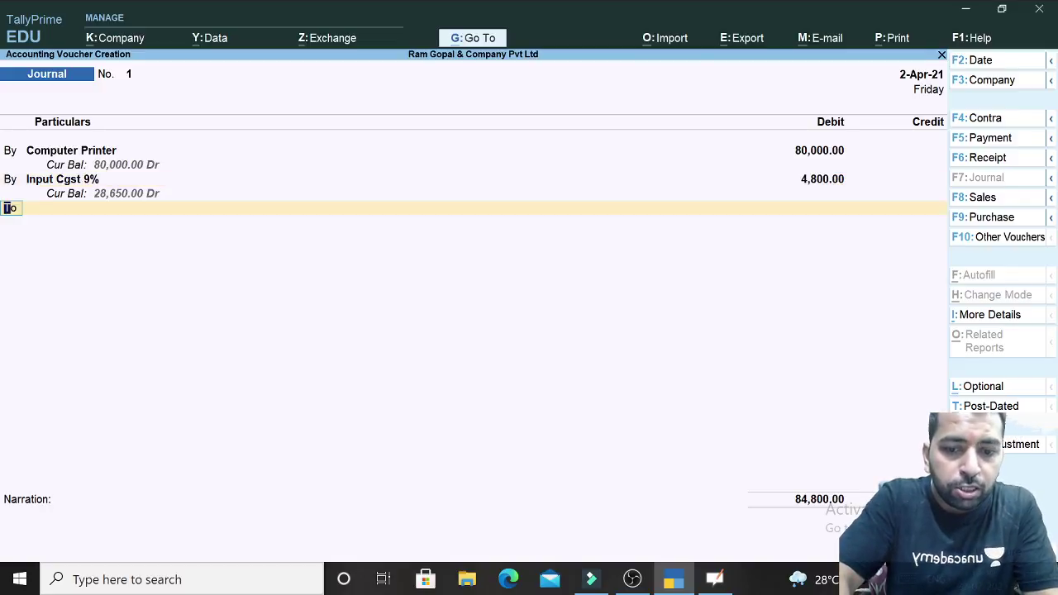
# Step: Add a third debit line to the journal voucher for the INput SGST ledger with 4,800
pyautogui.write('b')
pyautogui.press('Return')
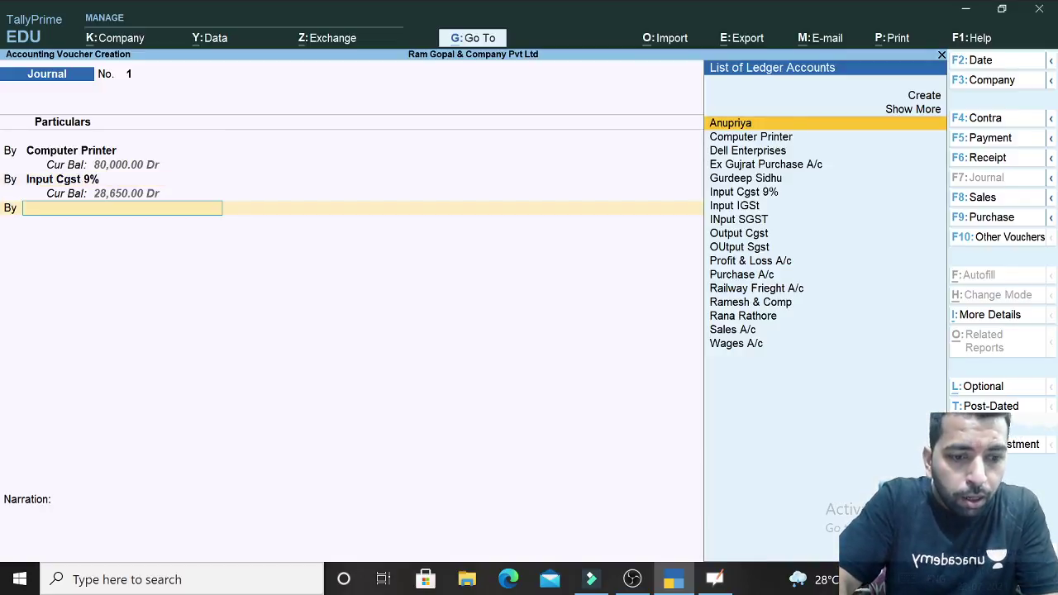
pyautogui.press('Down')
pyautogui.press('Down')
pyautogui.press('Down')
pyautogui.press('Down')
pyautogui.press('Down')
pyautogui.press('Down')
pyautogui.press('Down')
pyautogui.press('Return')
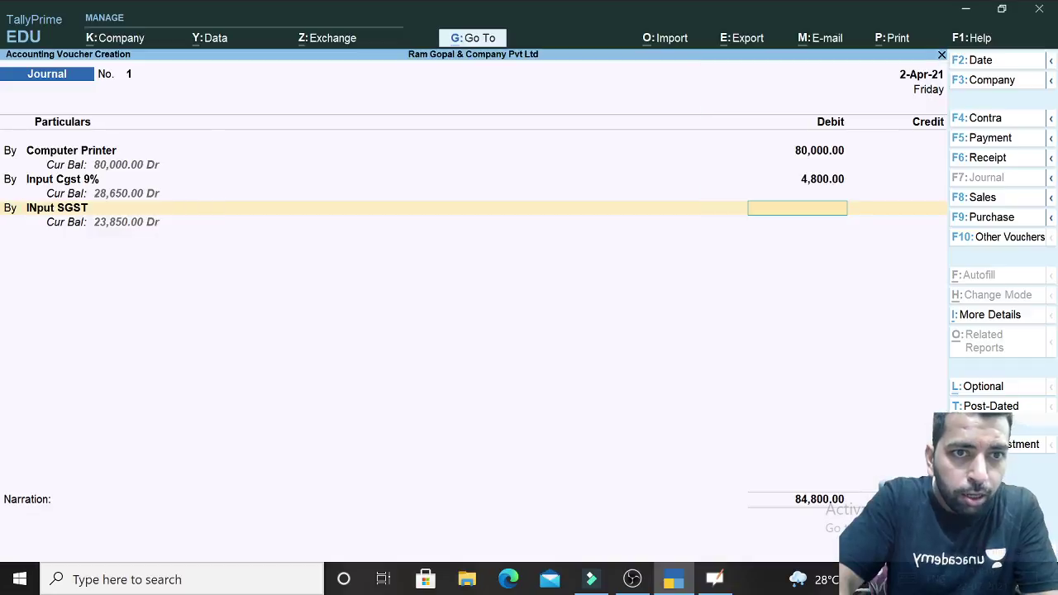
pyautogui.write('4')
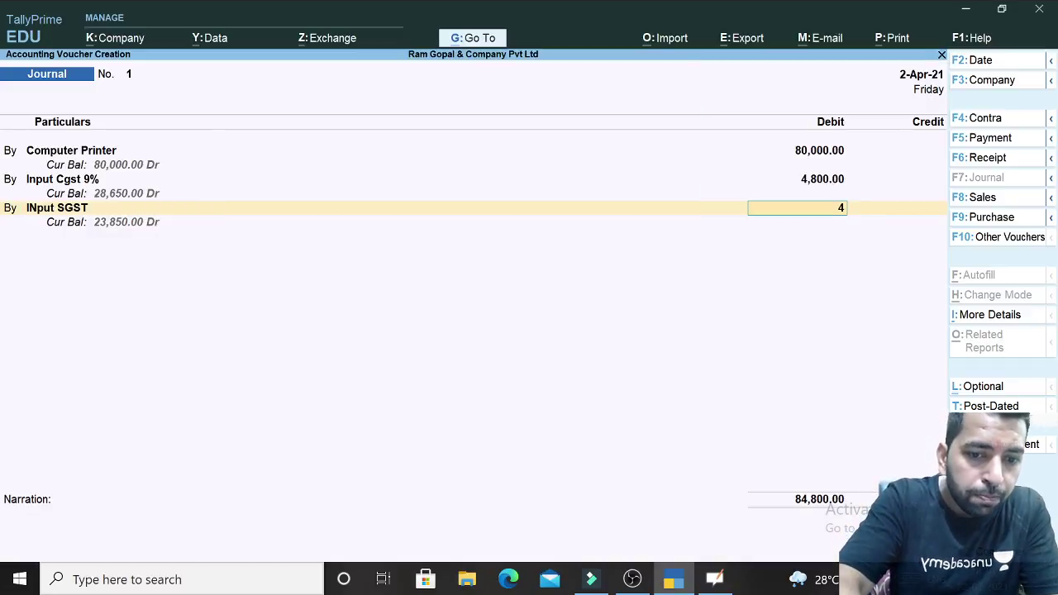
pyautogui.write('800')
pyautogui.press('Return')
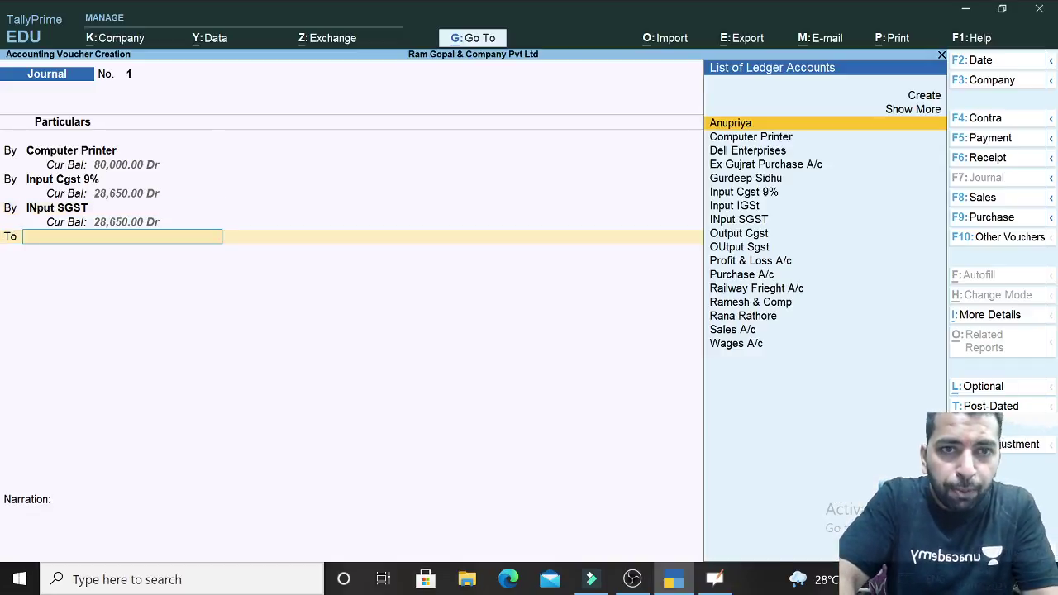
# Step: Credit the Dell Enterprises ledger with 89,600 in the journal voucher and keep the bill-wise reference as On Account
pyautogui.press('Down')
pyautogui.press('Down')
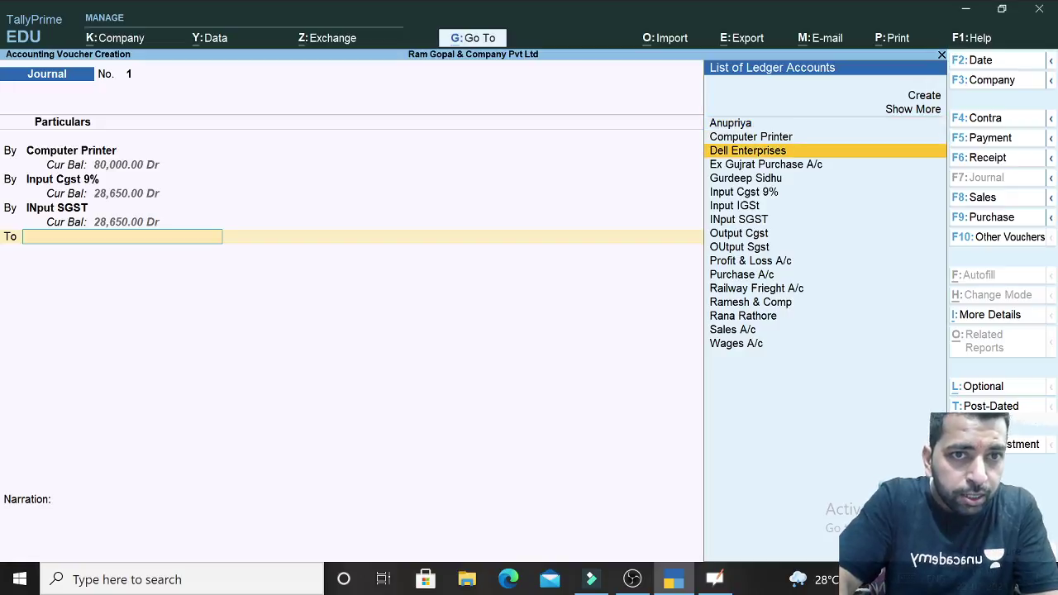
pyautogui.press('Return')
pyautogui.press('Return')
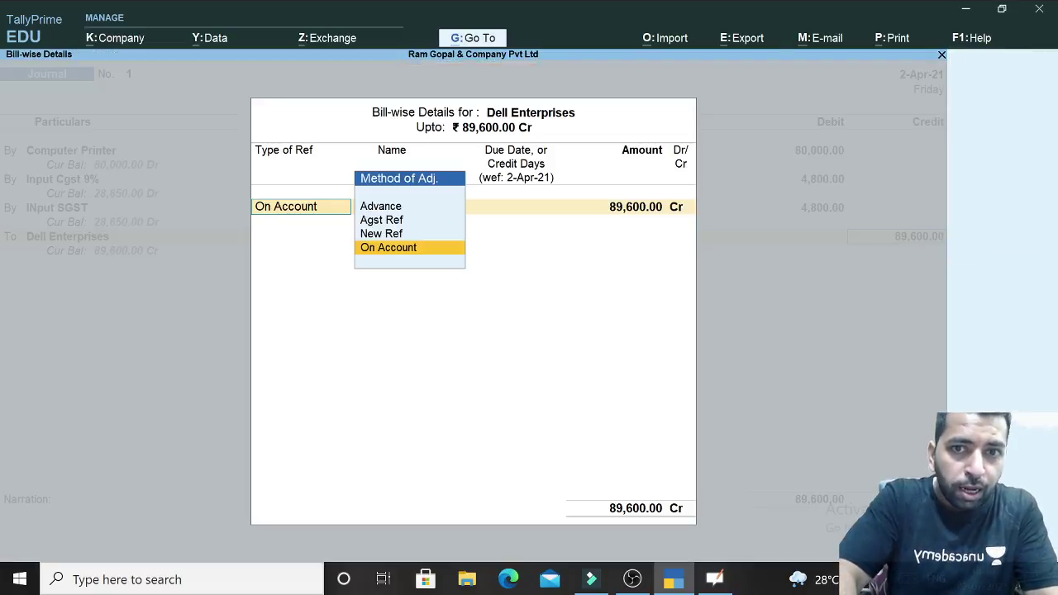
pyautogui.press('Return')
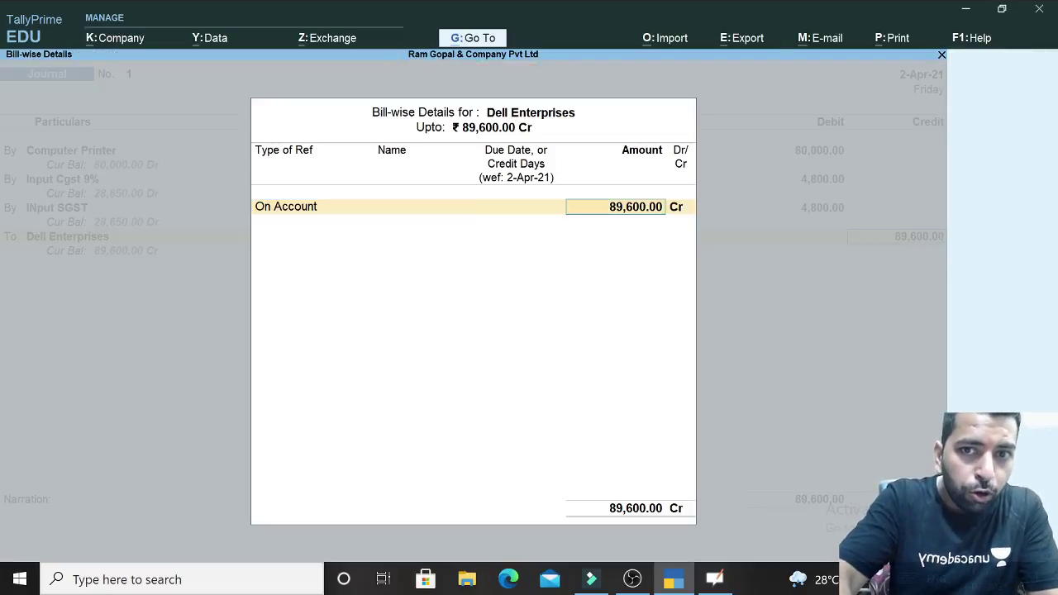
pyautogui.press('Return')
pyautogui.press('Return')
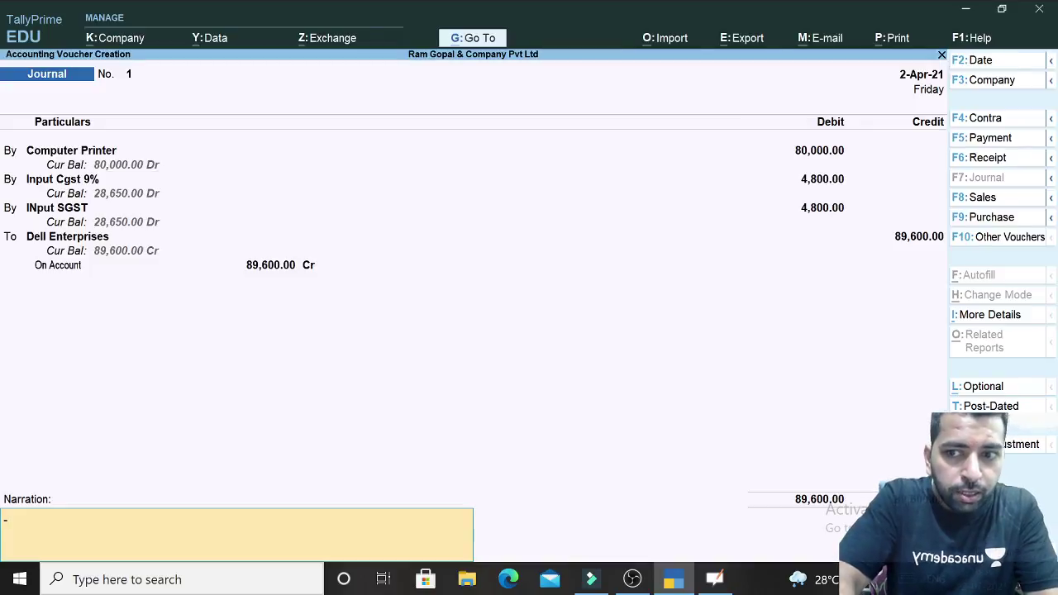
pyautogui.press('Return')
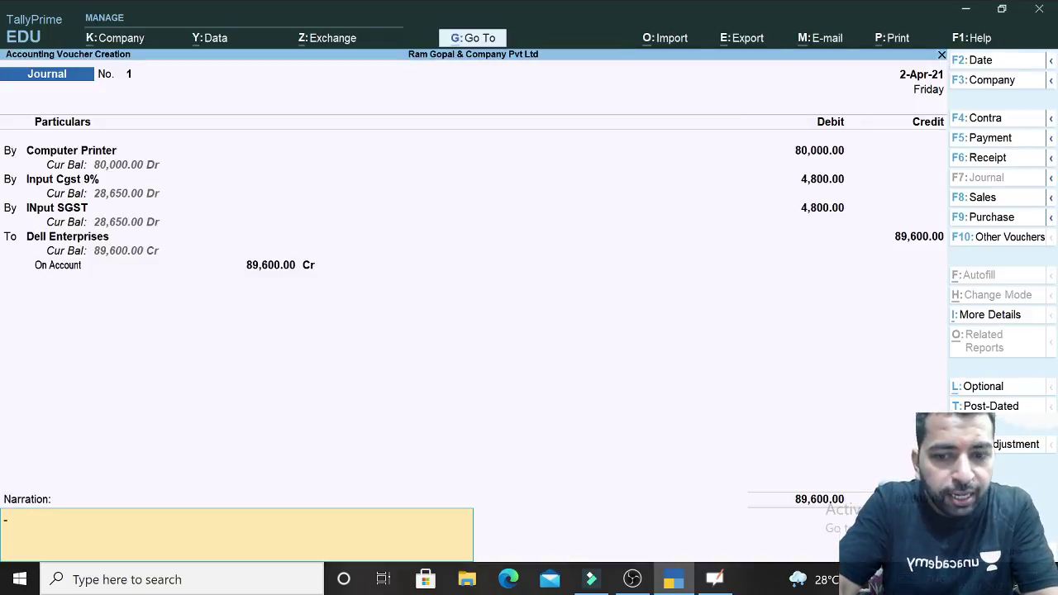
# Step: Enter the narration "for computer printer purchase by bill no 242 dt 3 july" and save the journal voucher
pyautogui.write('for')
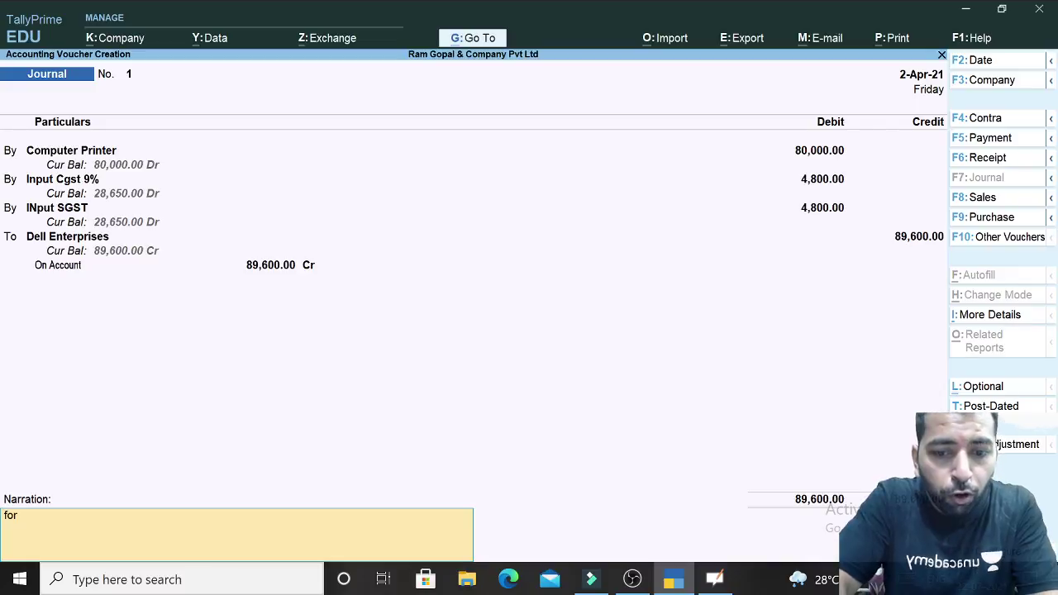
pyautogui.write(' compute')
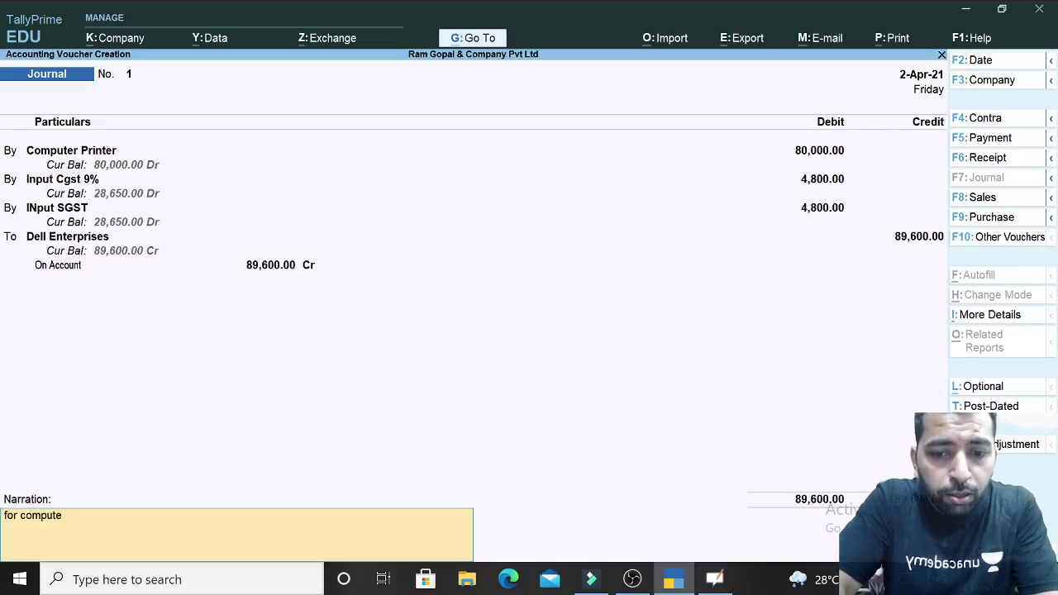
pyautogui.write('r printer')
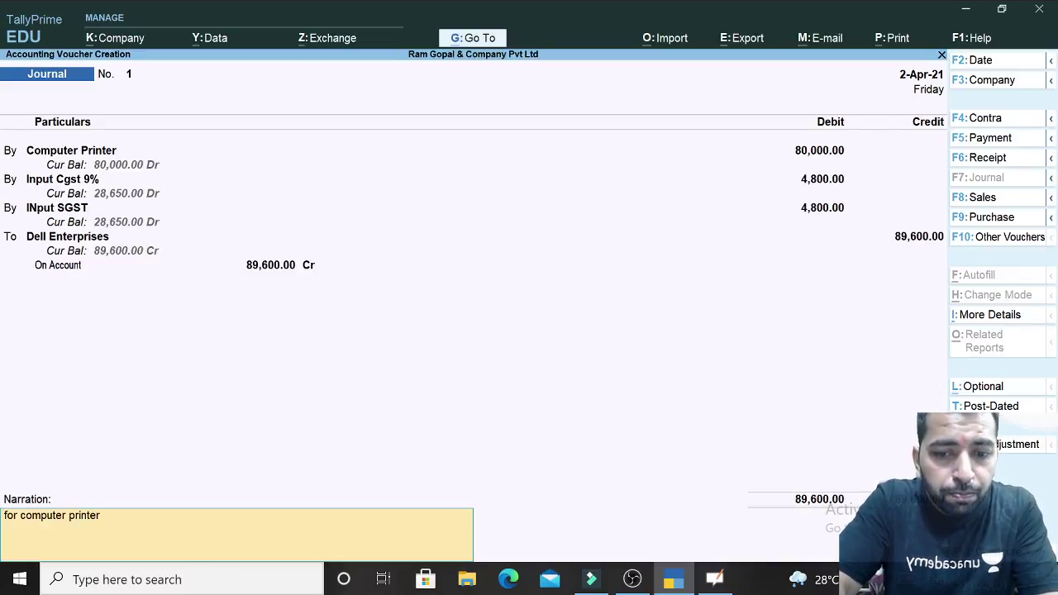
pyautogui.write(' purchas')
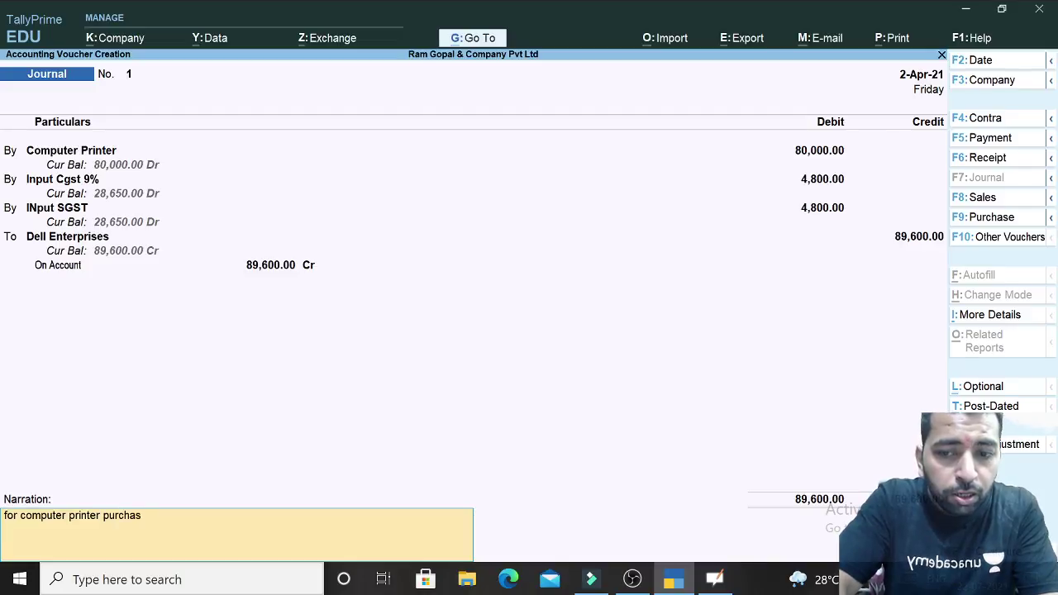
pyautogui.write('e by b')
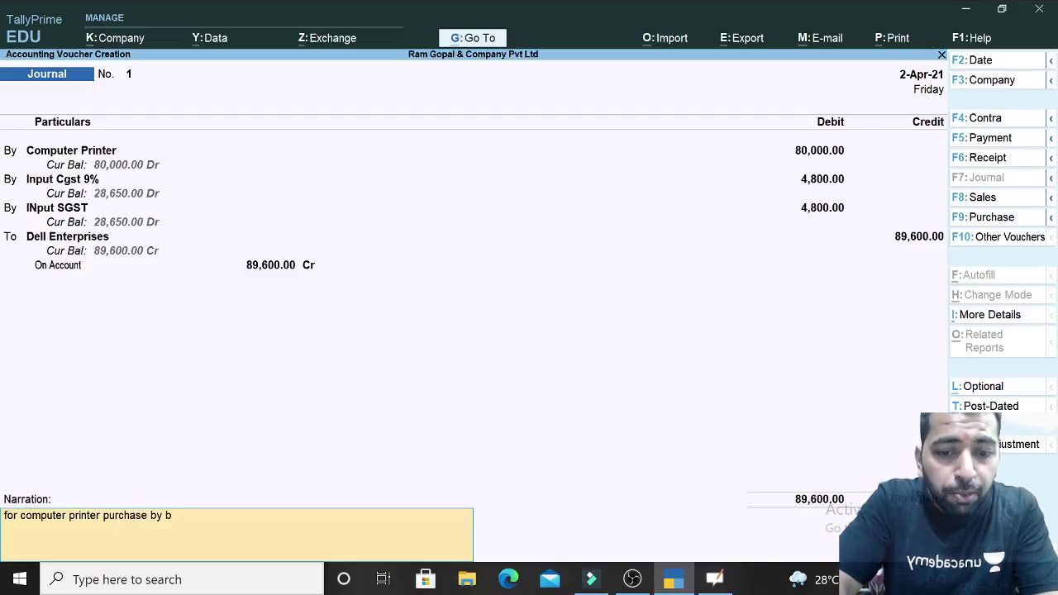
pyautogui.write('ill no')
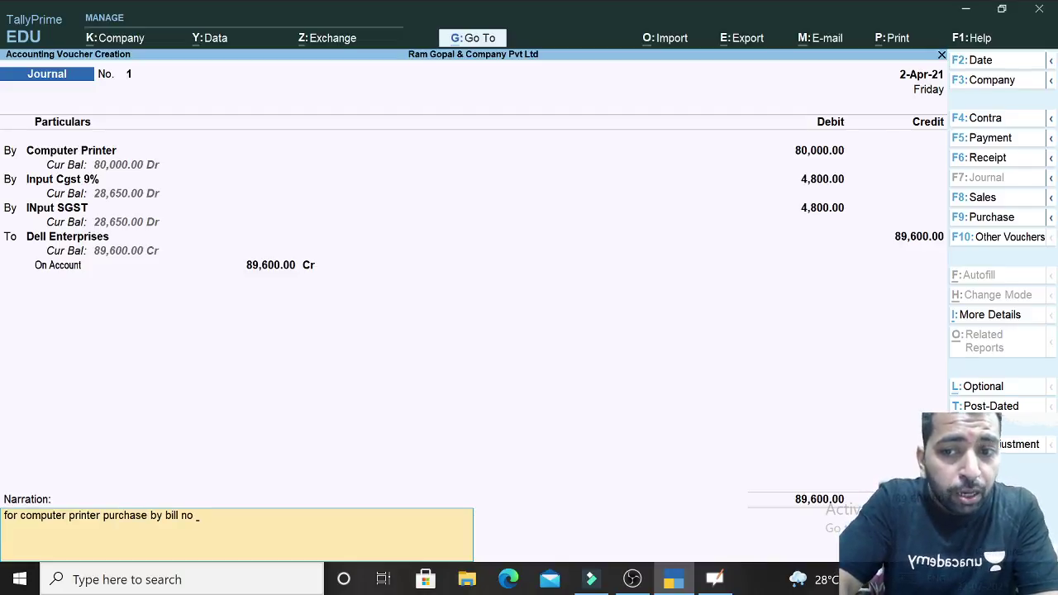
pyautogui.write(' 242 dt')
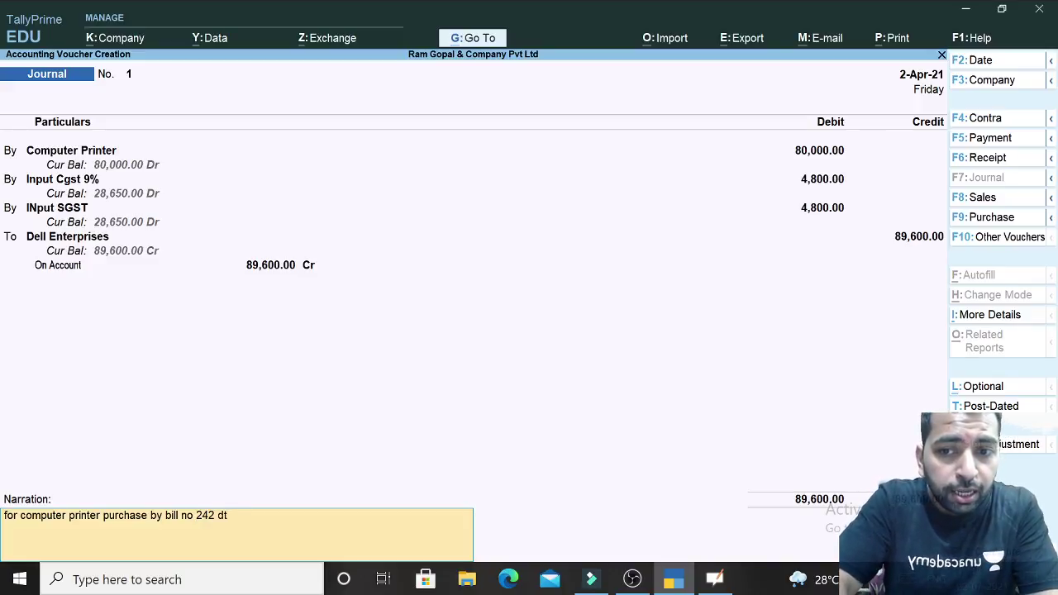
pyautogui.write(' 3')
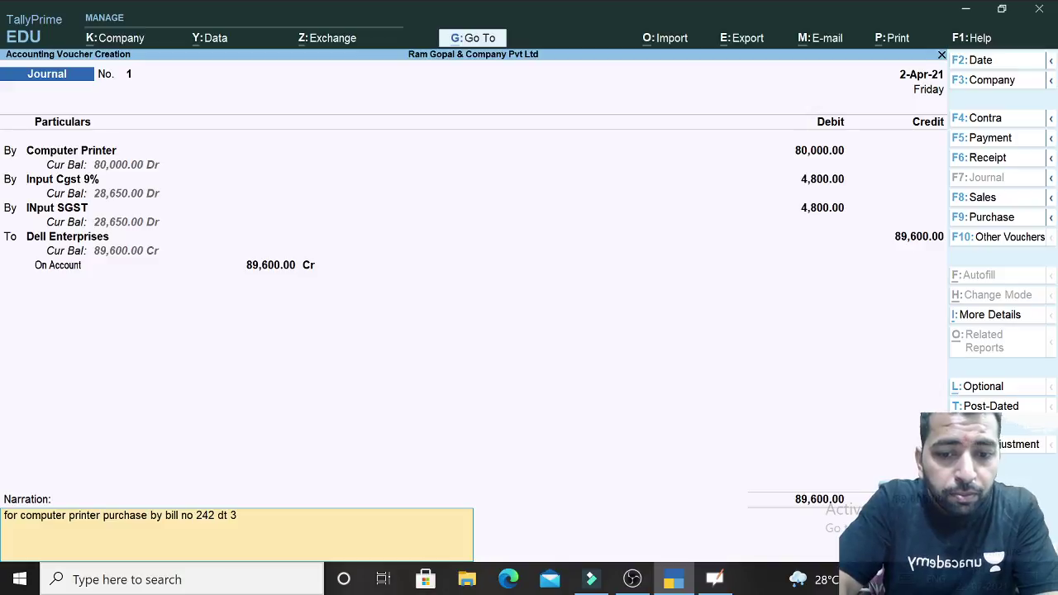
pyautogui.write(' july')
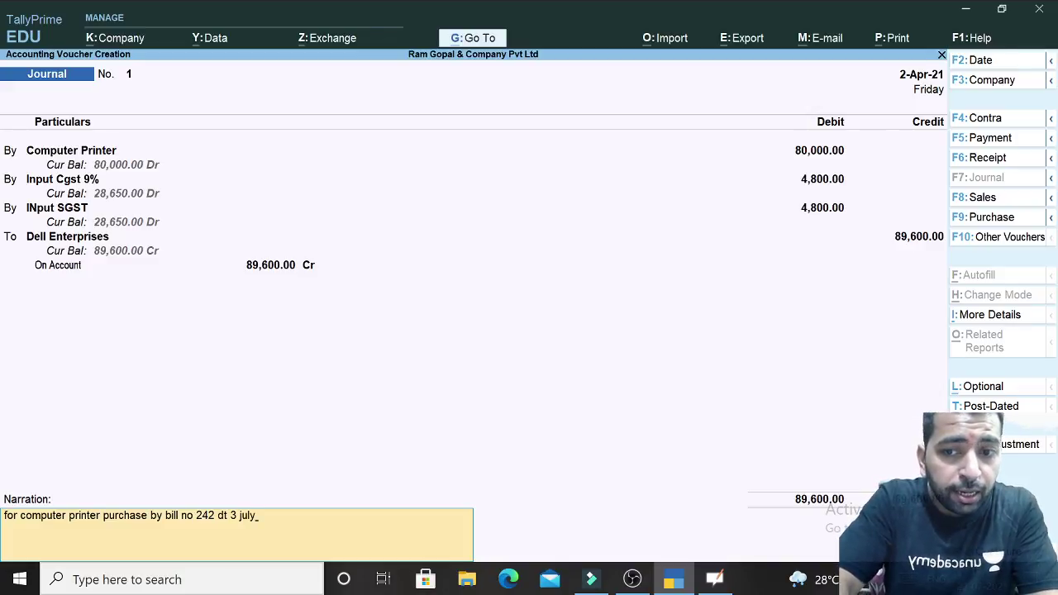
pyautogui.press('Return')
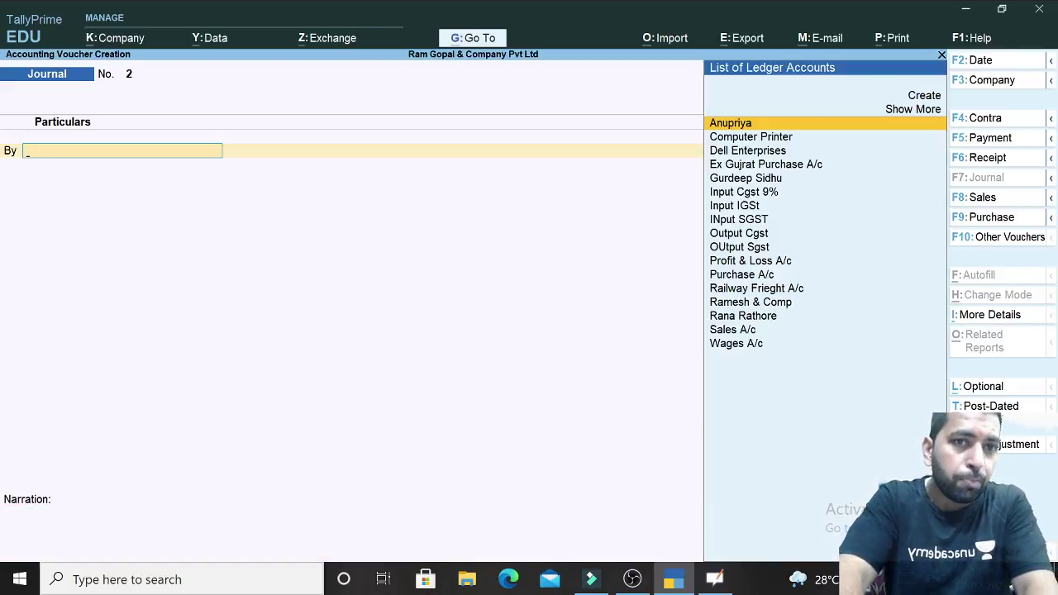
# Step: Check the Feb. 24 transaction in the Illustration 8 page in OpenBoard, return to TallyPrime and start a sales voucher
pyautogui.hotkey('alt', 'Tab')
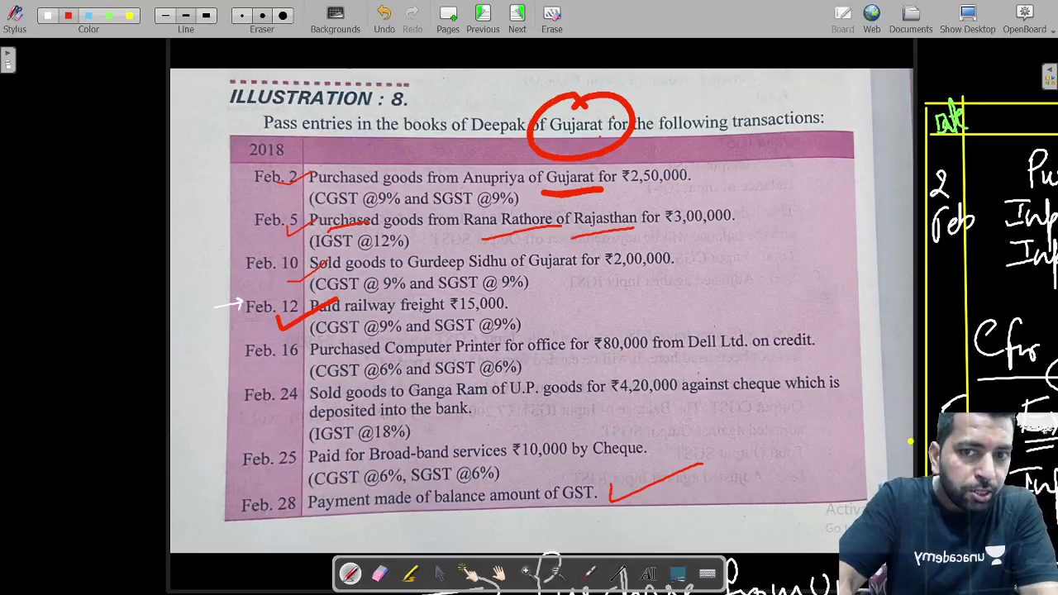
pyautogui.hotkey('alt', 'Tab')
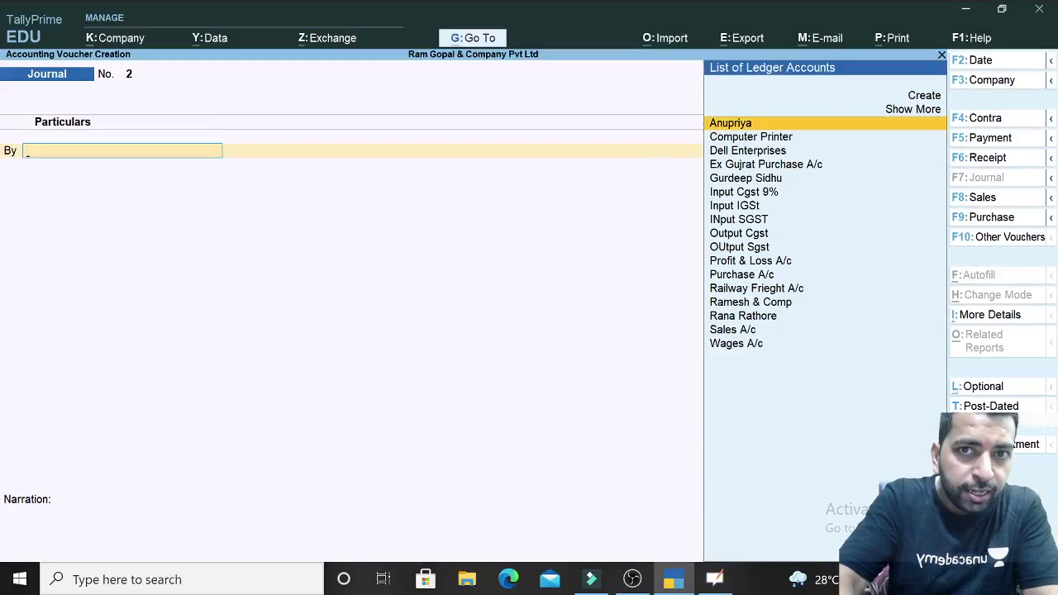
pyautogui.press('F8')
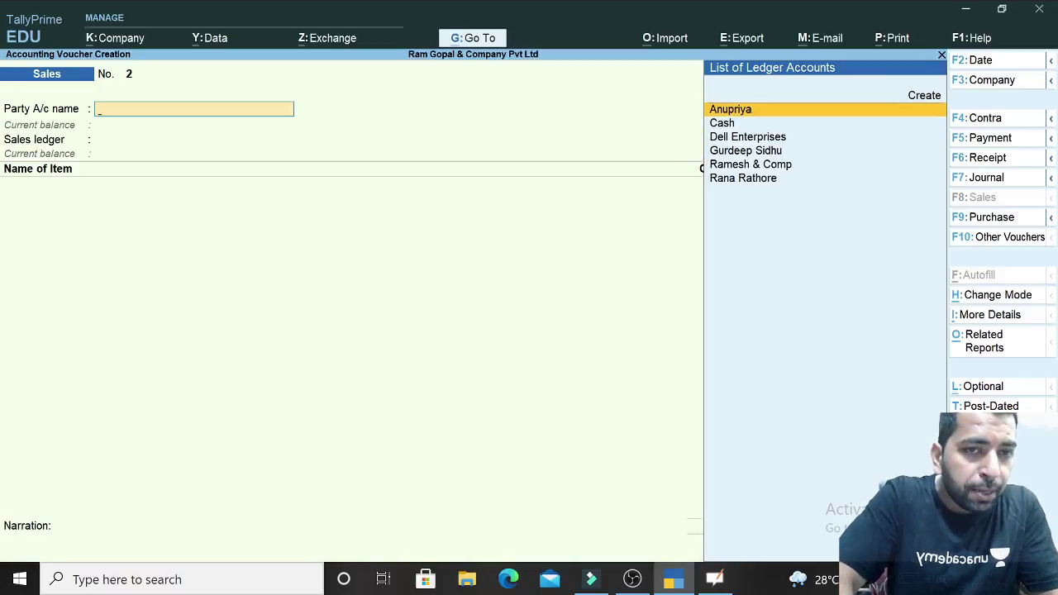
pyautogui.press('Down')
pyautogui.press('Up')
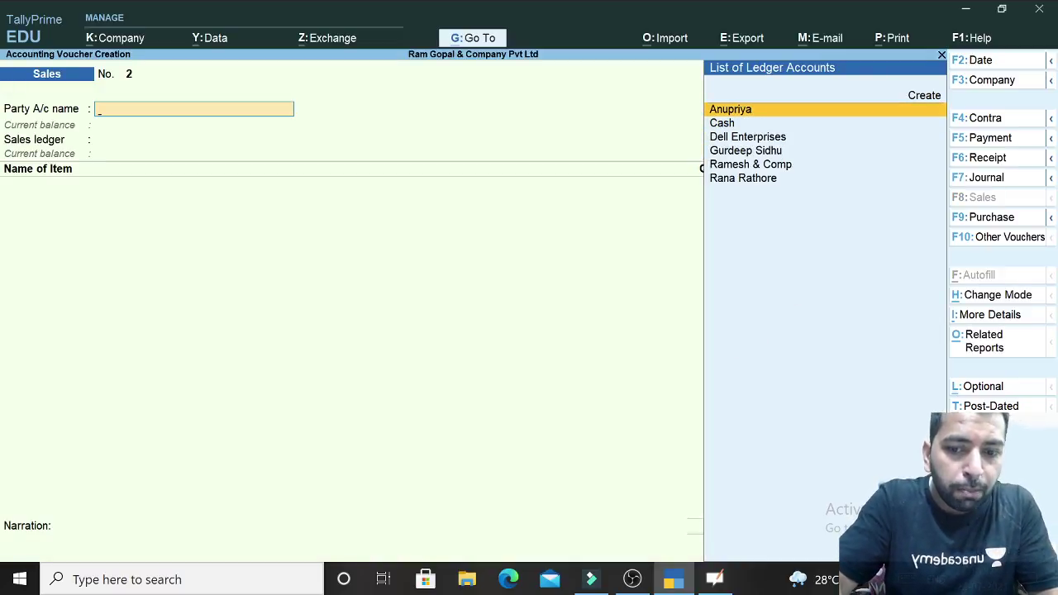
# Step: Start a new ledger named SBI Bank A/c from the sales voucher's party field and place it under Bank Accounts
pyautogui.hotkey('alt', 'c')
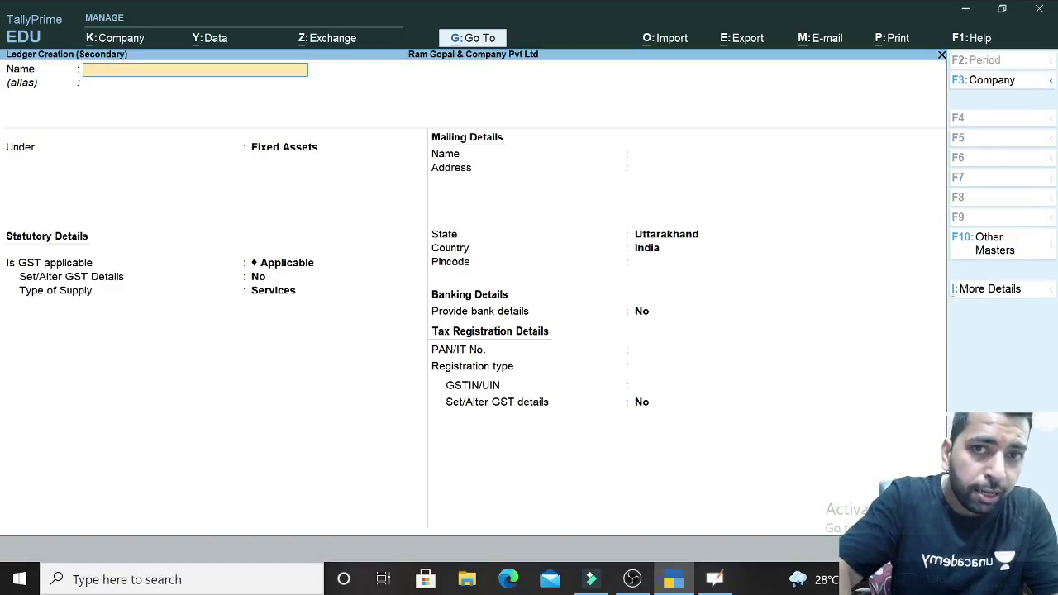
pyautogui.write('BA')
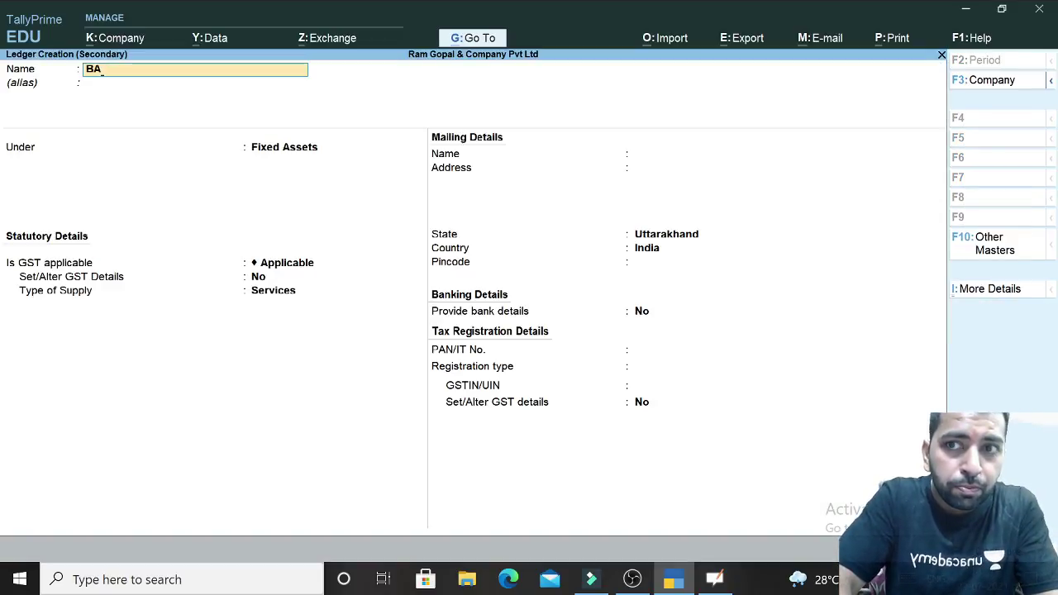
pyautogui.press('BackSpace')
pyautogui.press('BackSpace')
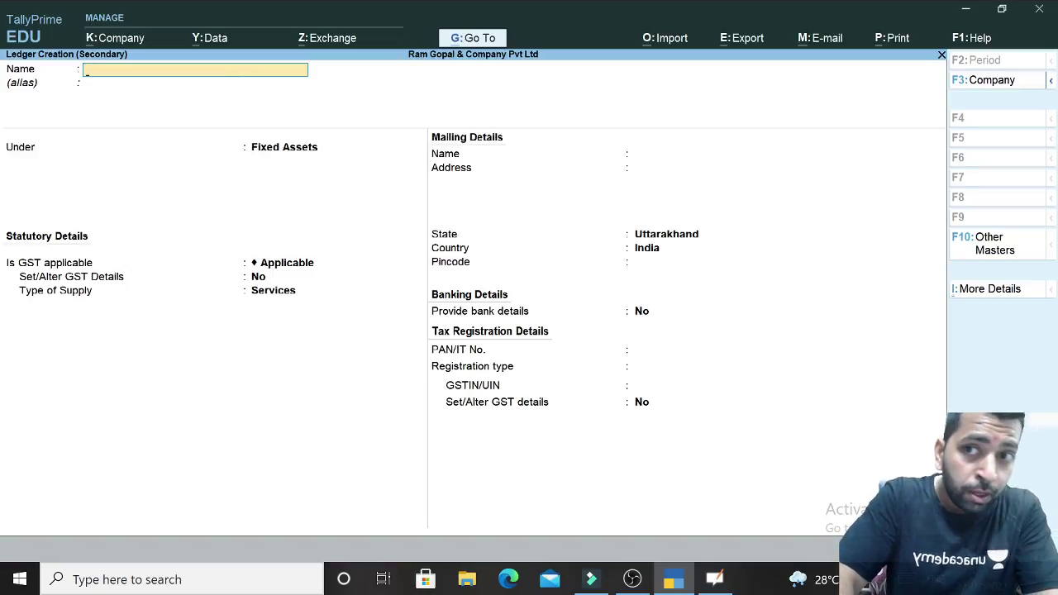
pyautogui.write('A')
pyautogui.press('BackSpace')
pyautogui.write('S')
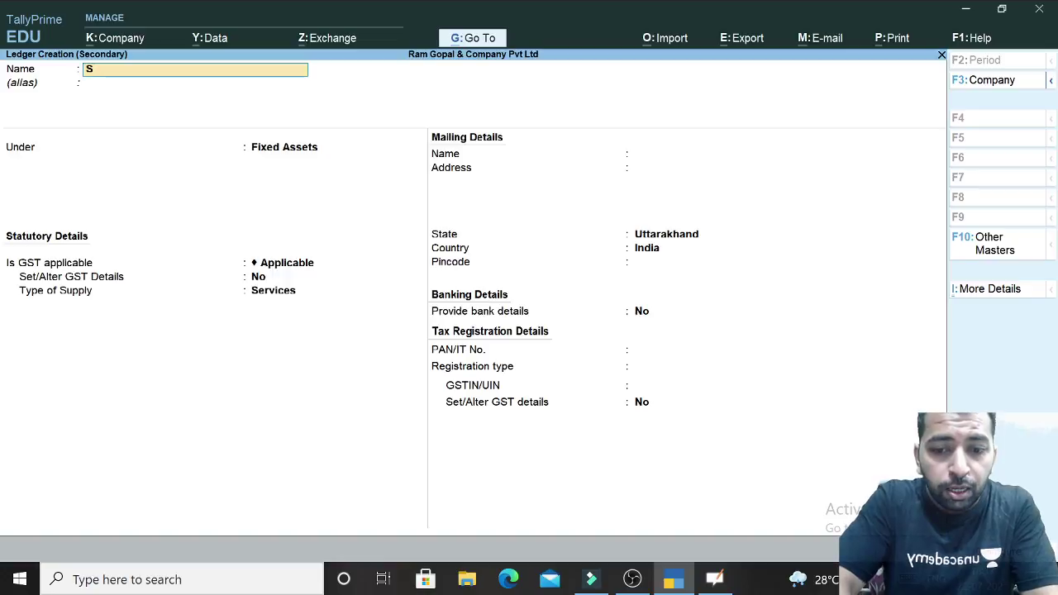
pyautogui.write('tBI')
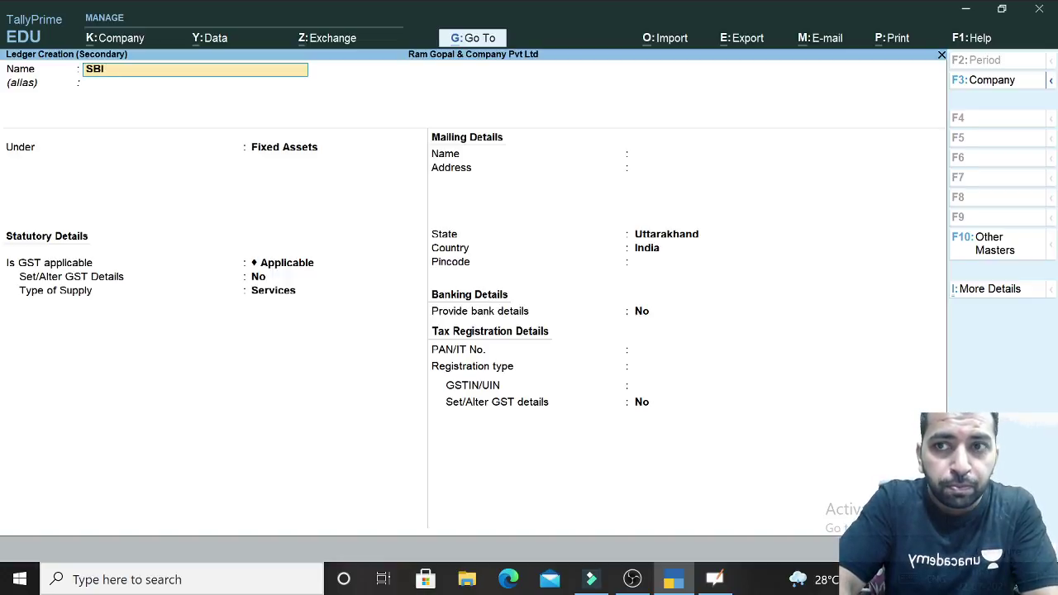
pyautogui.write(' Bank')
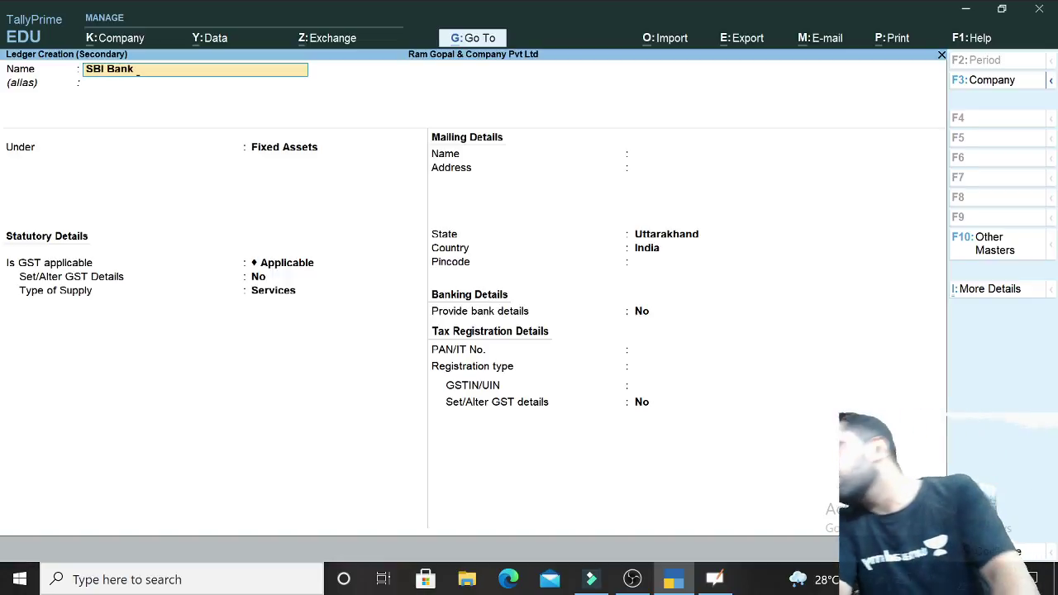
pyautogui.write(' A')
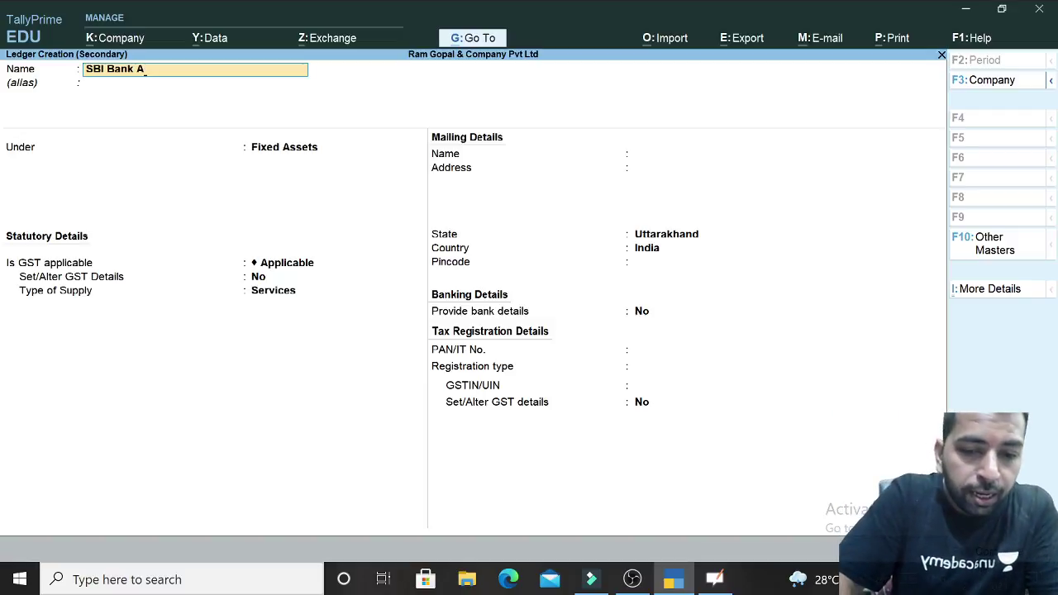
pyautogui.write('/c')
pyautogui.press('Return')
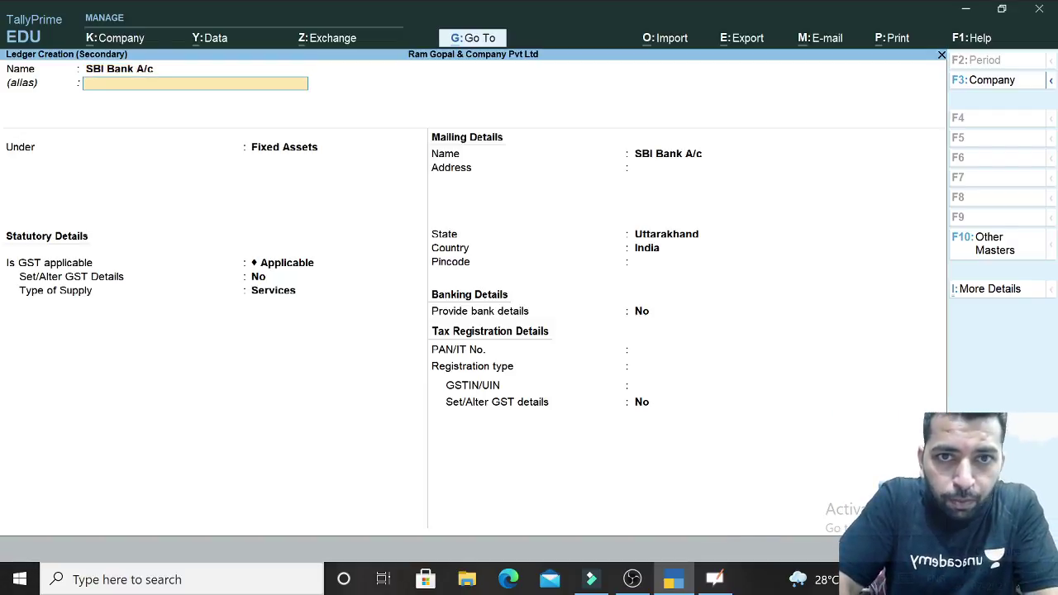
pyautogui.press('Return')
pyautogui.write('B')
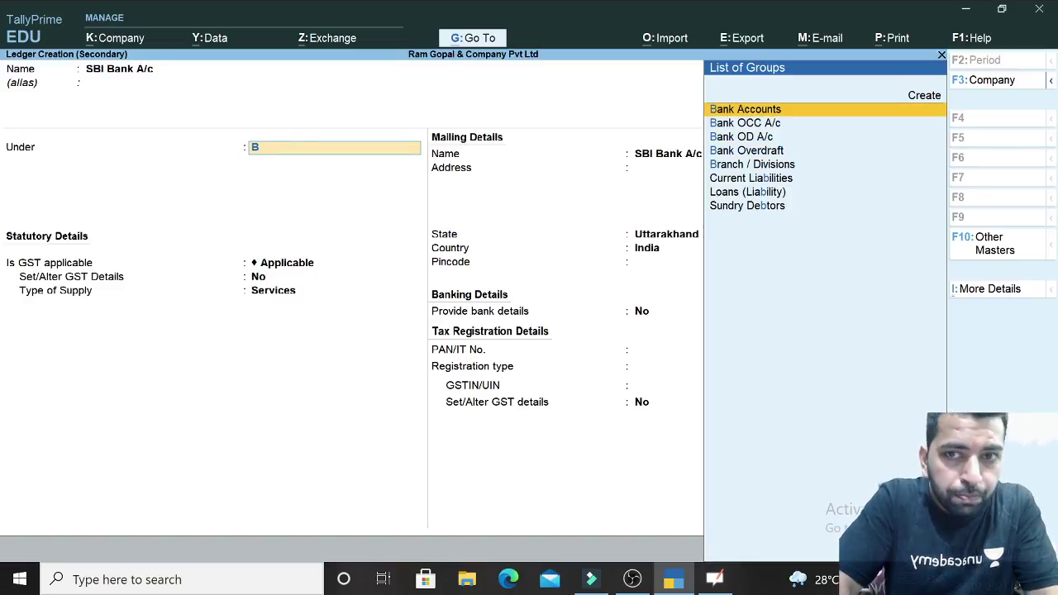
pyautogui.press('Return')
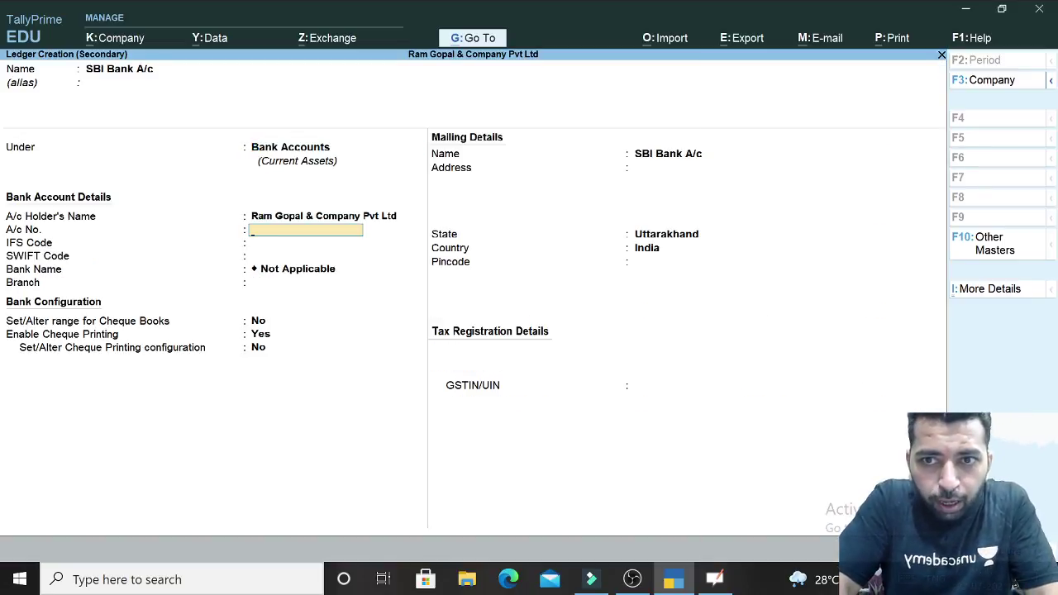
# Step: Enter the account number and IFS code for the SBI Bank A/c ledger, keep the remaining defaults and save it
pyautogui.write('656456646')
pyautogui.press('Return')
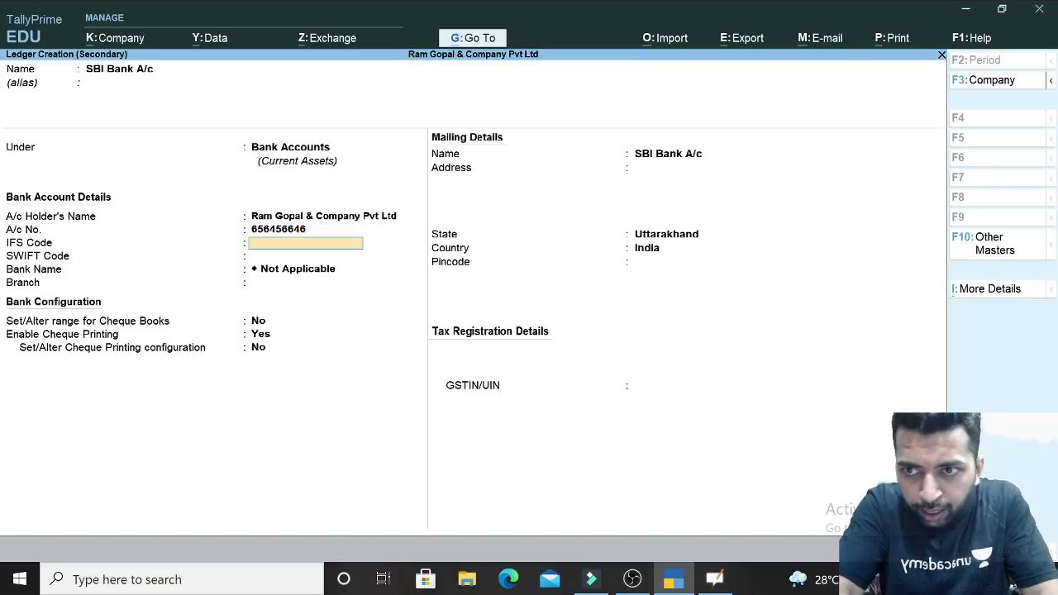
pyautogui.write('6646464')
pyautogui.press('Return')
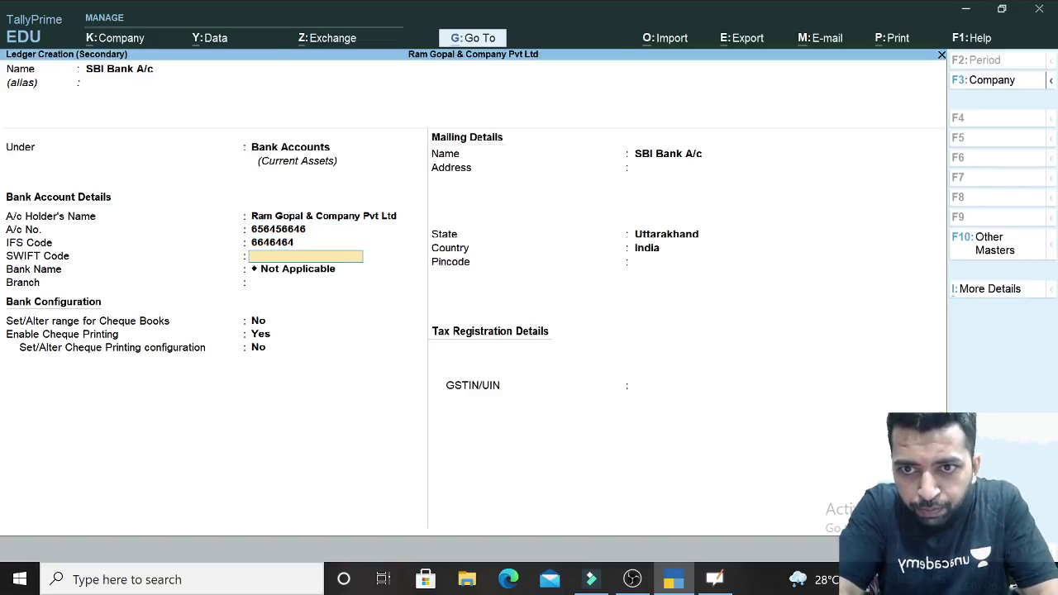
pyautogui.press('Return')
pyautogui.press('Return')
pyautogui.press('Return')
pyautogui.press('Return')
pyautogui.press('Return')
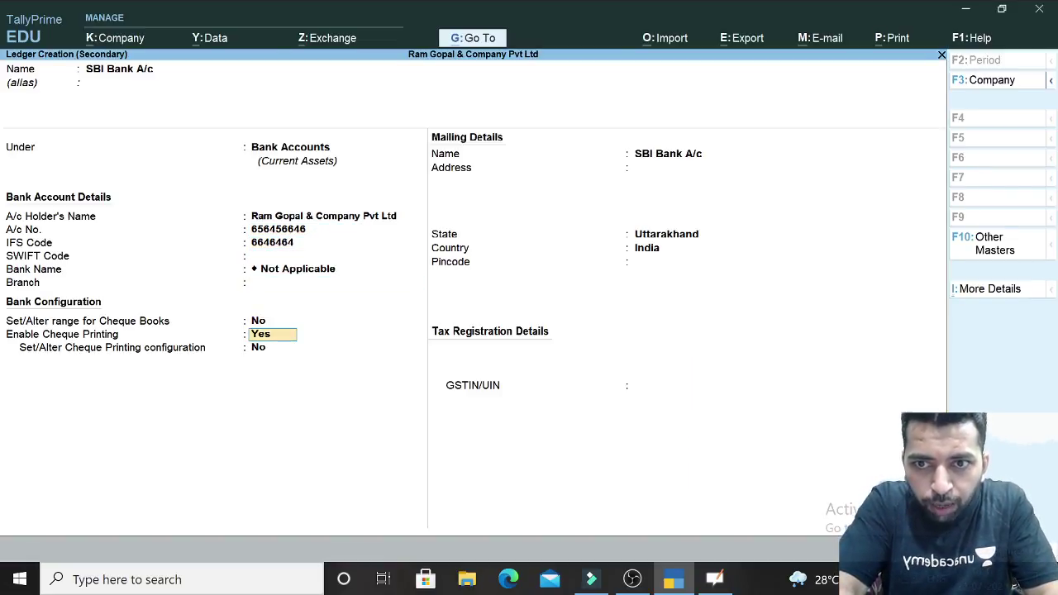
pyautogui.press('Return')
pyautogui.press('Return')
pyautogui.press('Return')
pyautogui.press('Return')
pyautogui.press('Return')
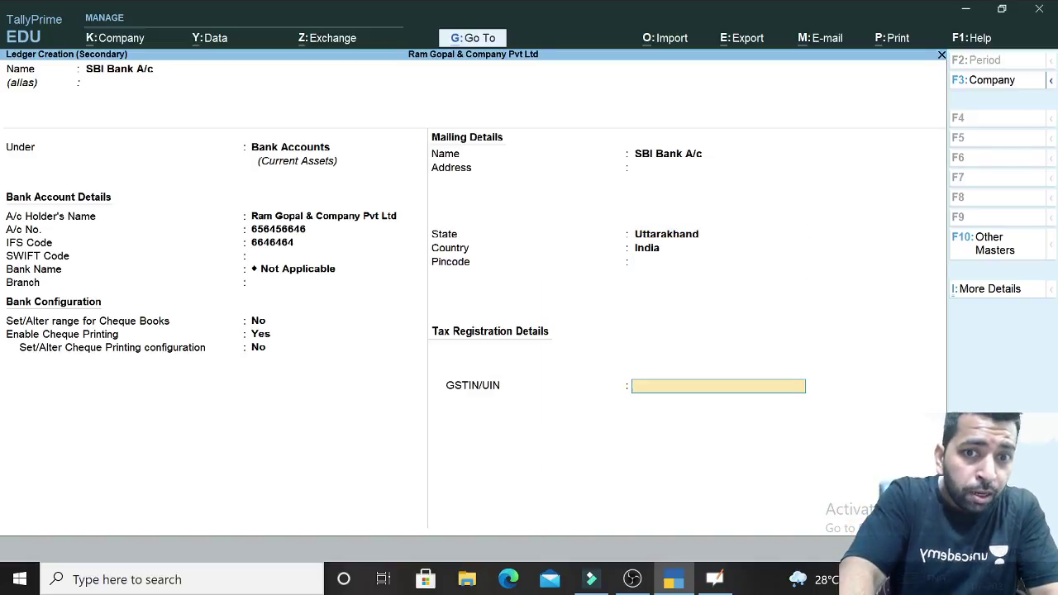
pyautogui.press('Return')
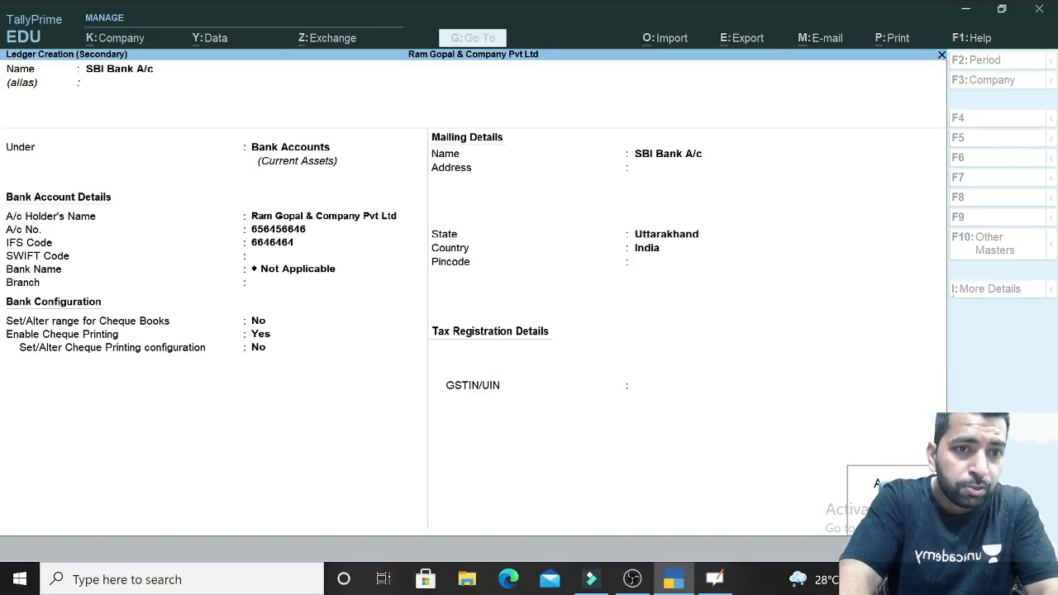
pyautogui.press('Return')
# Step: Accept the new bank ledger and leave all dispatch details of the sales voucher blank
pyautogui.press('Return')
pyautogui.press('Return')
pyautogui.press('Return')
pyautogui.press('Return')
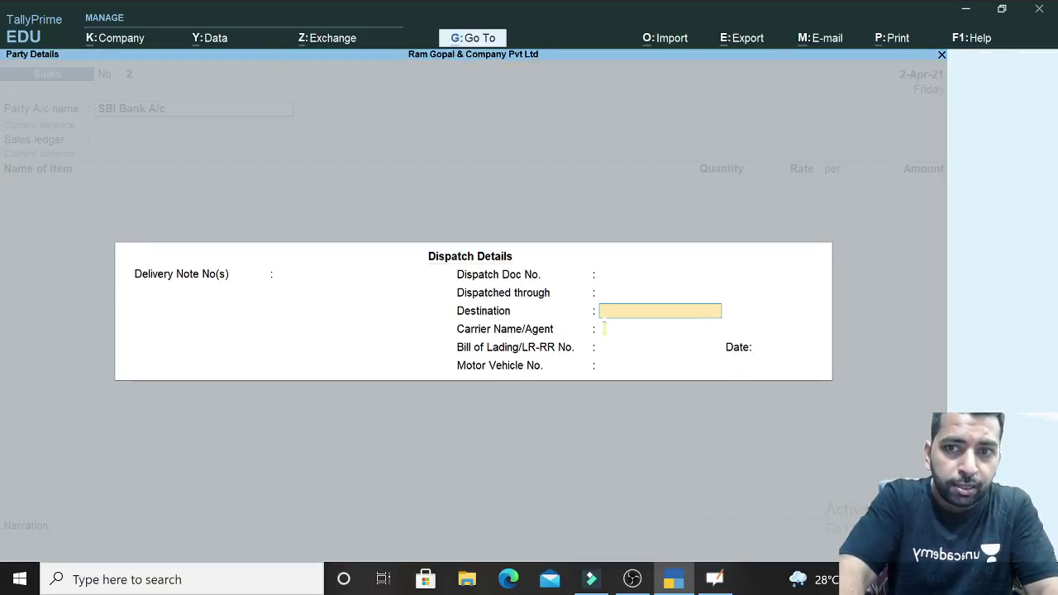
pyautogui.press('Return')
pyautogui.press('Return')
pyautogui.press('Return')
pyautogui.press('Return')
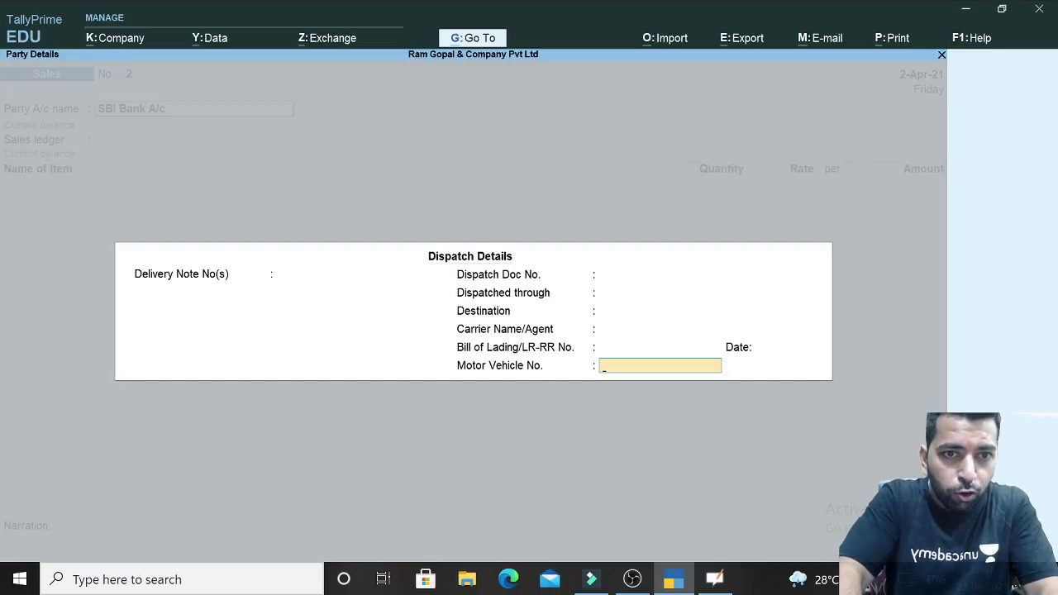
pyautogui.press('Return')
# Step: Accept the party details for SBI Bank A/c with state Uttarakhand and GST registration type Unregistered
pyautogui.press('Return')
pyautogui.press('Return')
pyautogui.press('Return')
pyautogui.press('Return')
pyautogui.press('Return')
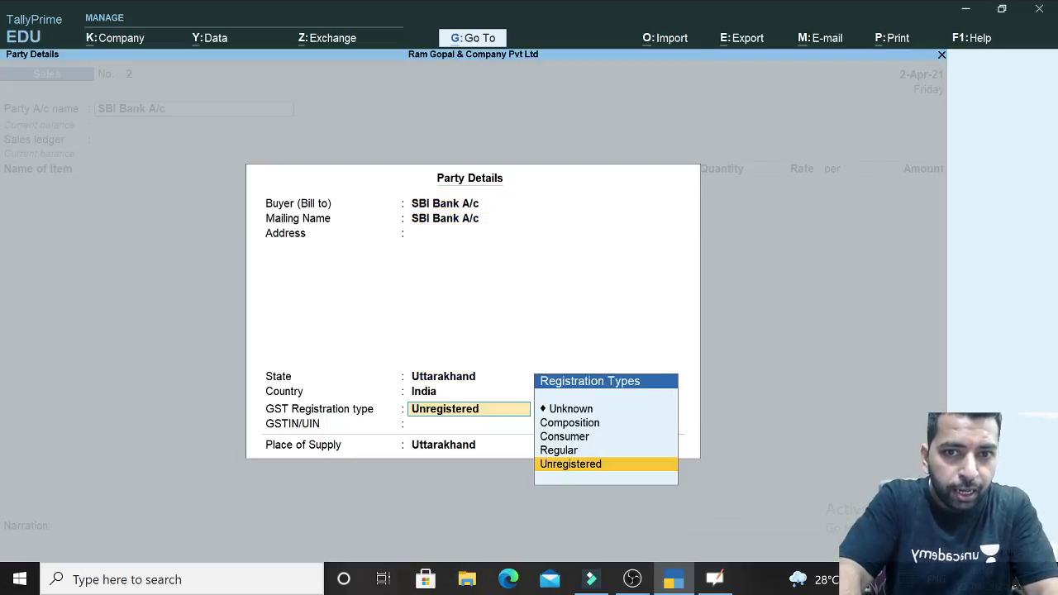
pyautogui.press('Return')
pyautogui.press('Return')
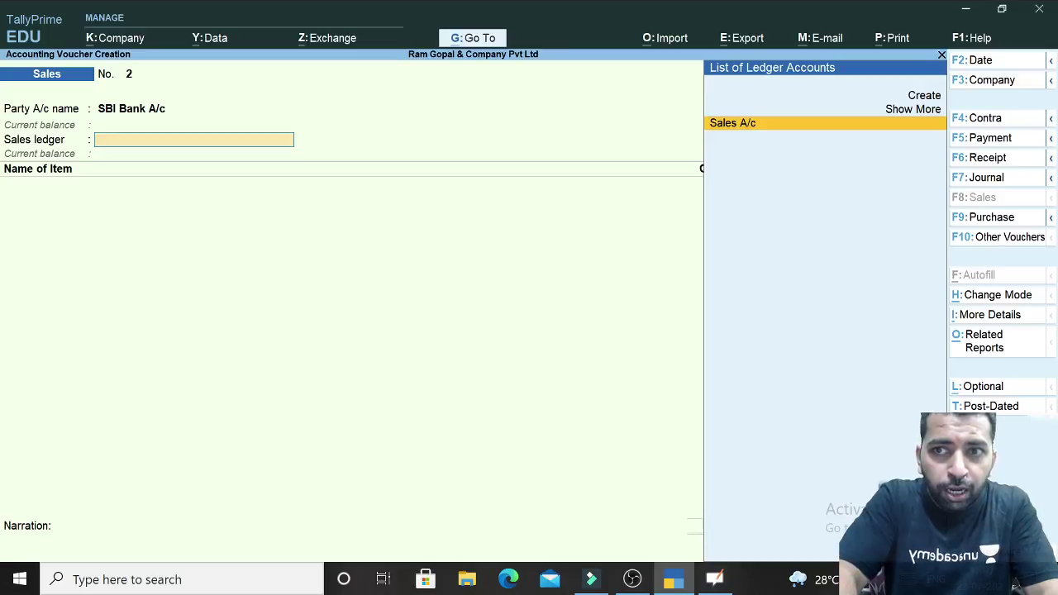
# Step: Choose Sales A/c as the sales ledger and Paper as the item, and check the Feb. 24 sale amount in OpenBoard before returning to TallyPrime
pyautogui.press('Return')
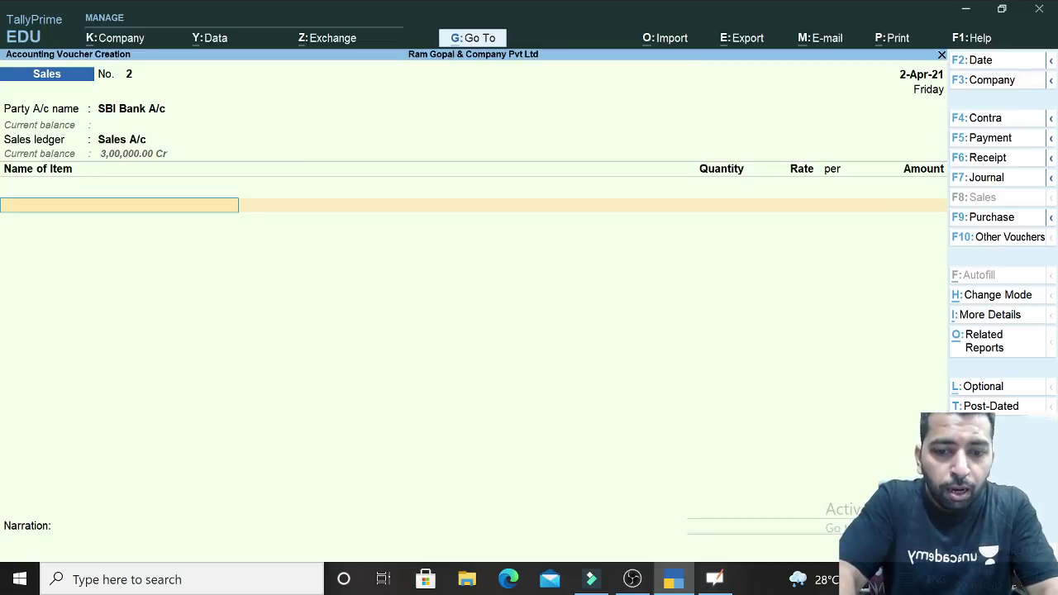
pyautogui.write('P')
pyautogui.press('Return')
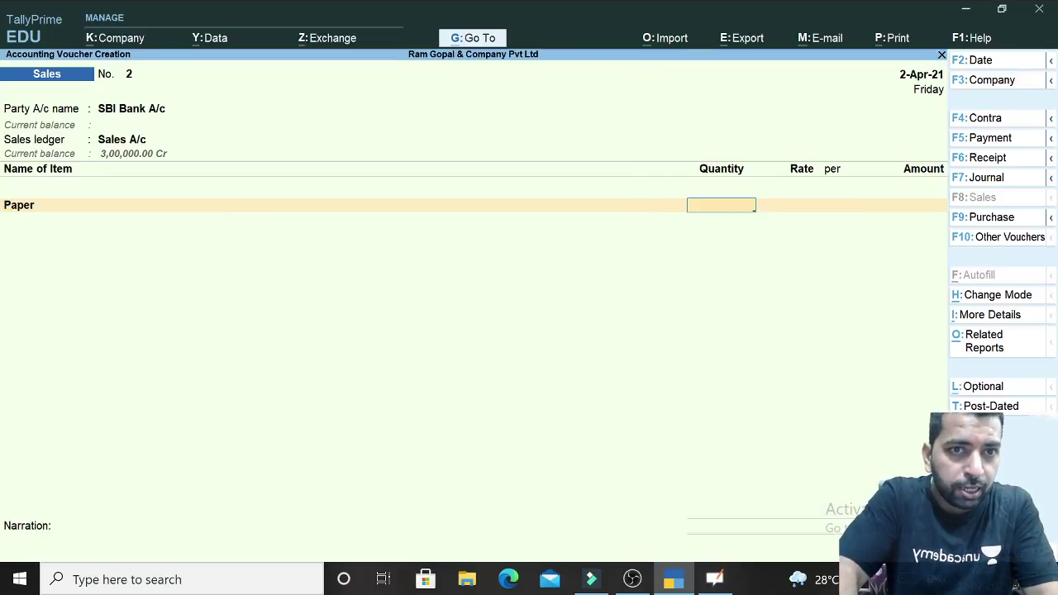
pyautogui.hotkey('alt', 'Tab')
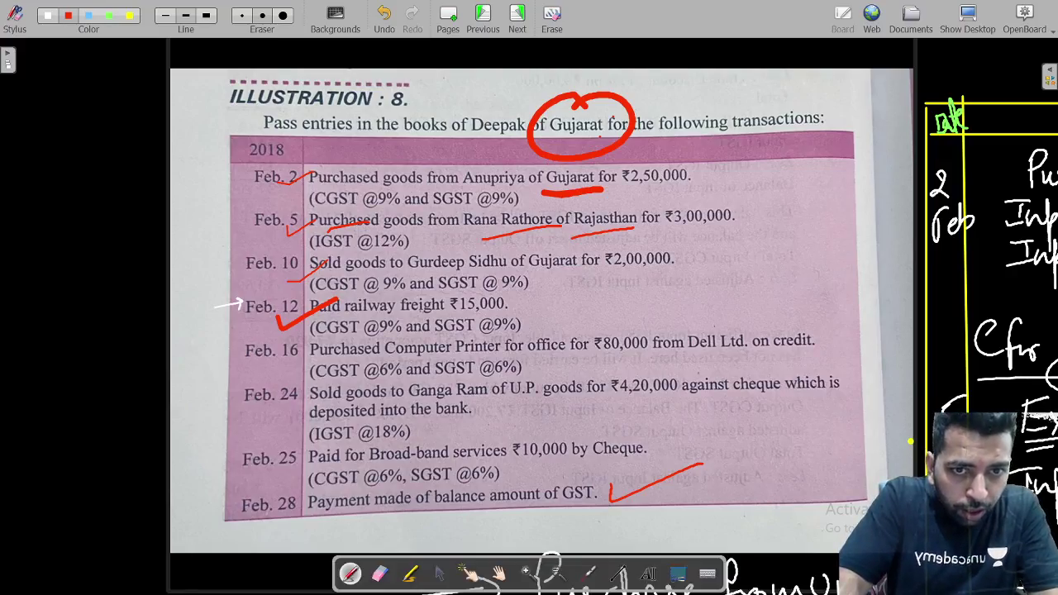
pyautogui.hotkey('alt', 'Tab')
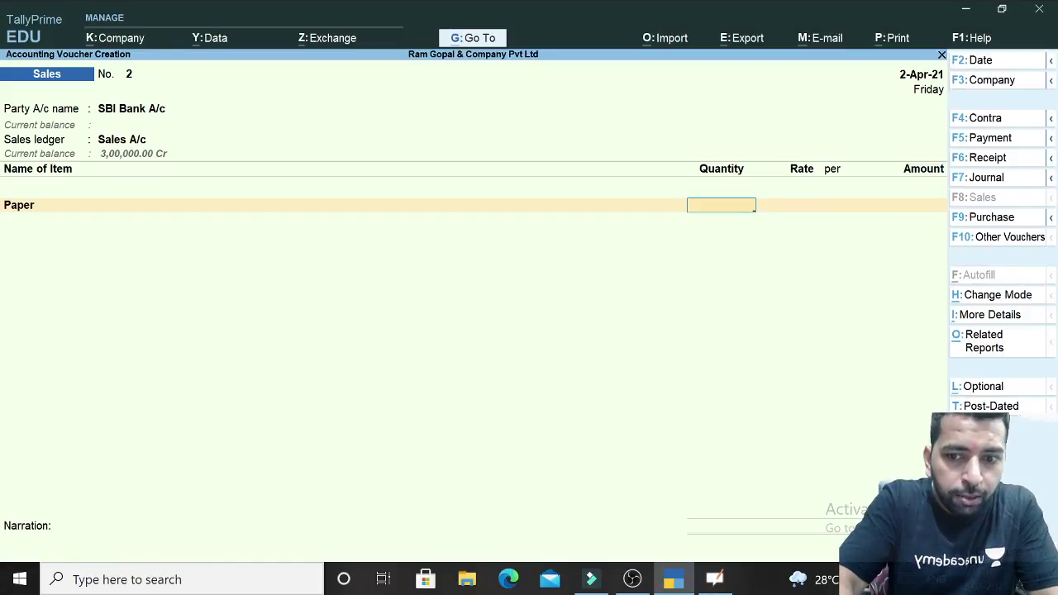
# Step: Set the Paper item's quantity to 4,200 tons and its rate to 100 per ton, accepting the negative stock
pyautogui.write('2')
pyautogui.press('BackSpace')
pyautogui.write('5')
pyautogui.press('BackSpace')
pyautogui.write('4')
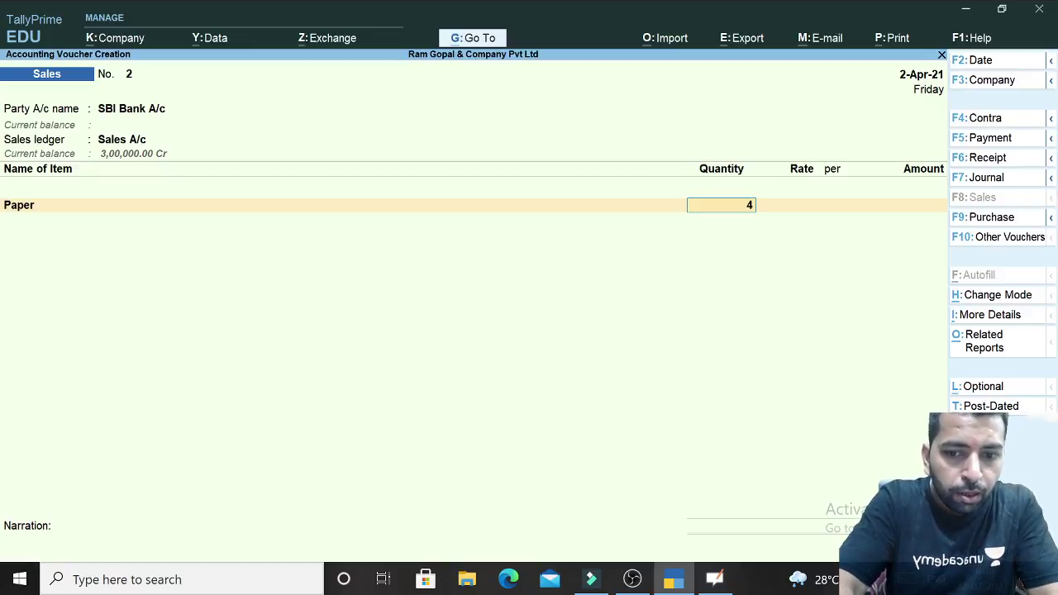
pyautogui.write('200')
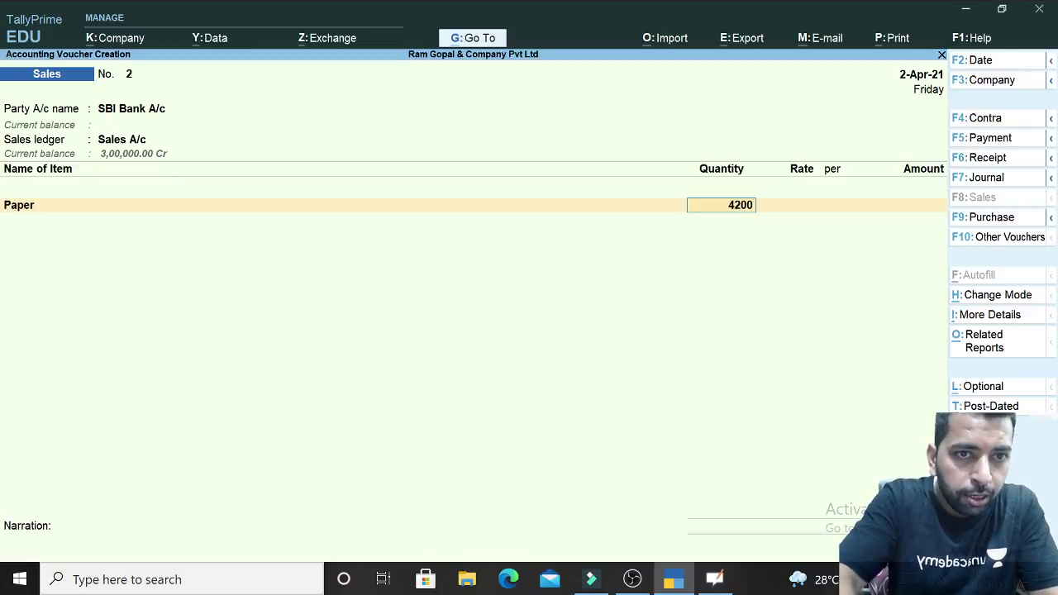
pyautogui.press('Return')
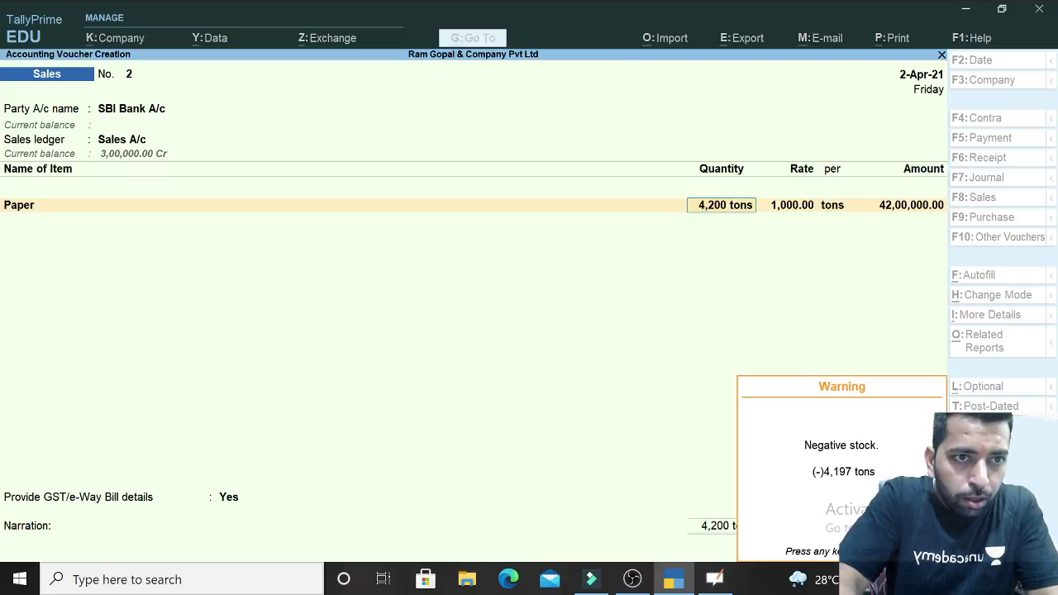
pyautogui.press('Return')
pyautogui.write('1')
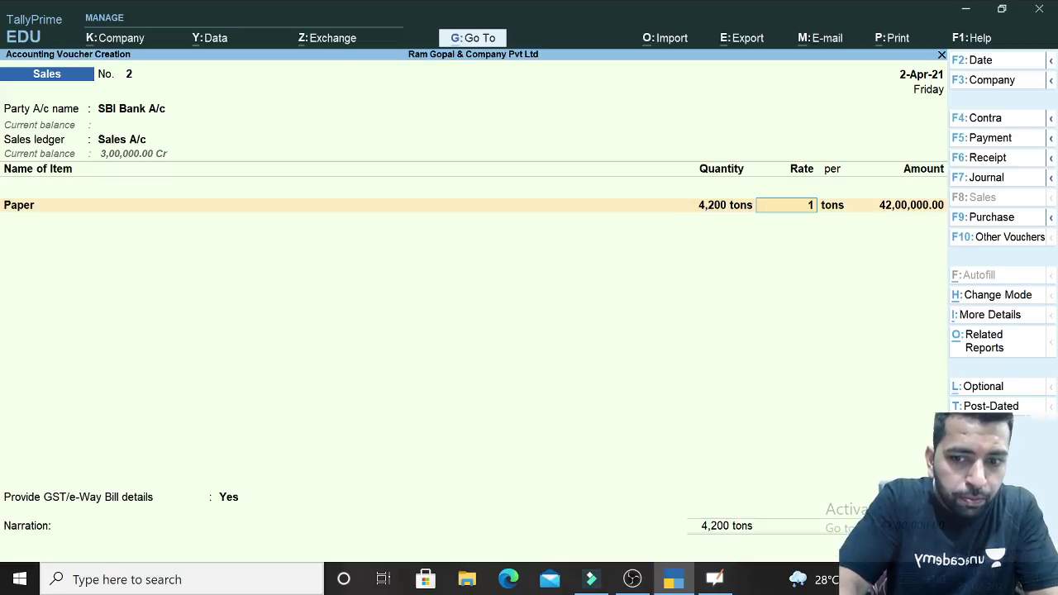
pyautogui.write('00')
pyautogui.press('Return')
pyautogui.press('Return')
pyautogui.press('Return')
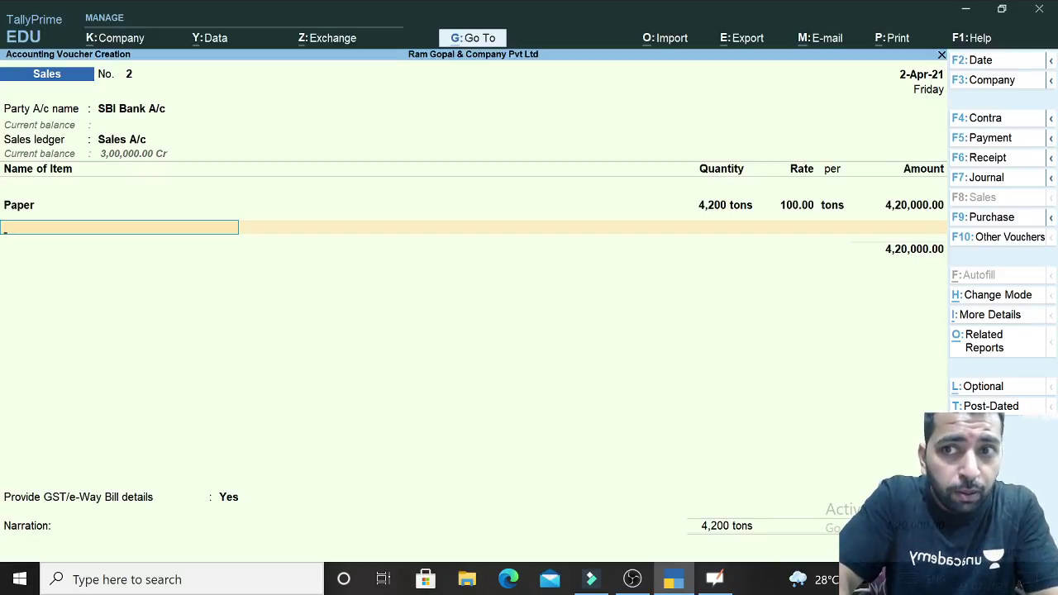
# Step: End the item list and look through the ledger accounts for an output IGST ledger
pyautogui.write('O')
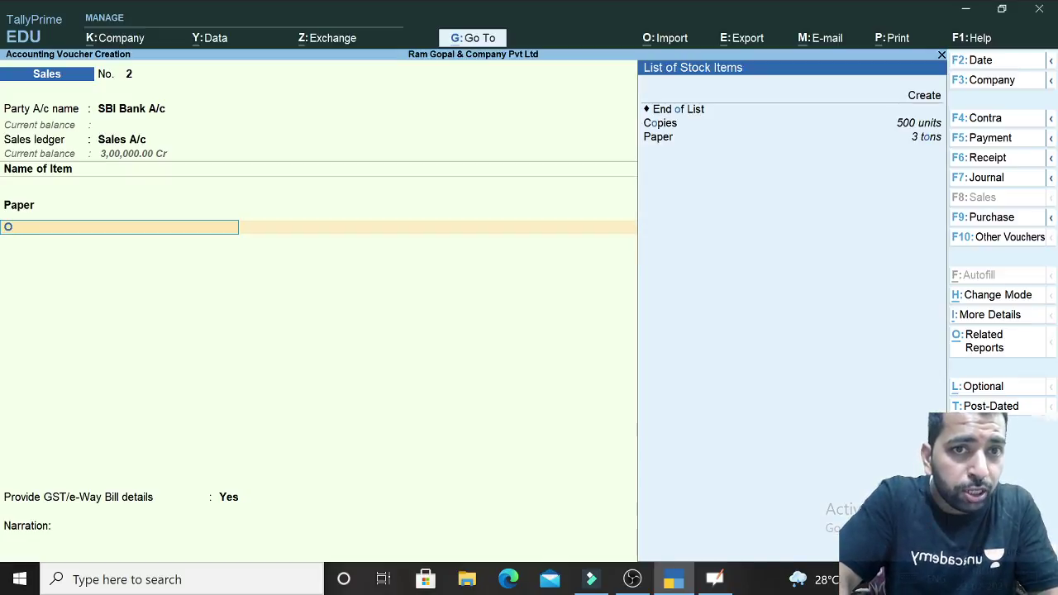
pyautogui.press('BackSpace')
pyautogui.press('BackSpace')
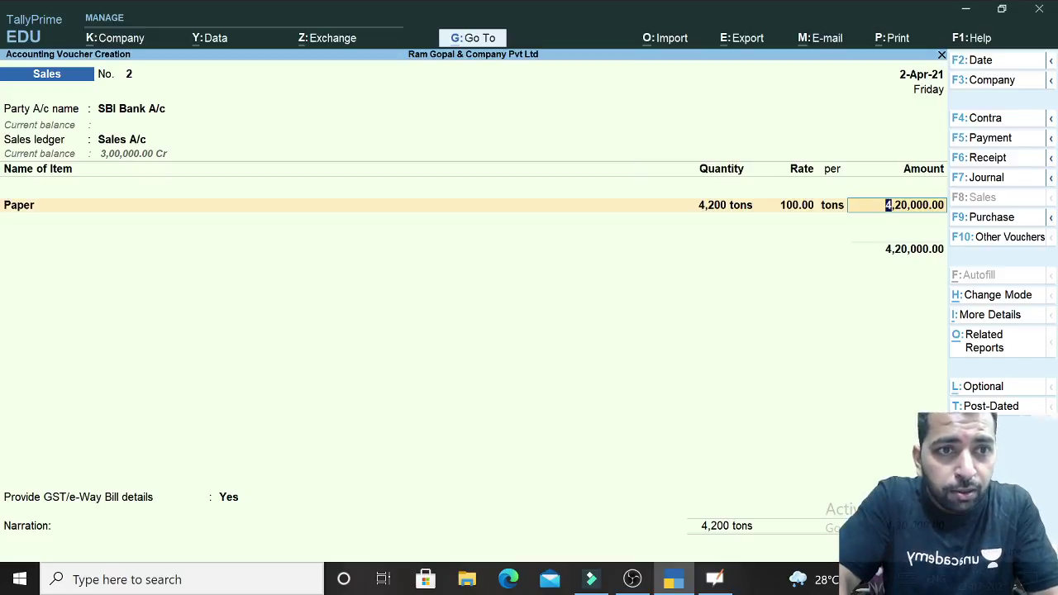
pyautogui.press('Return')
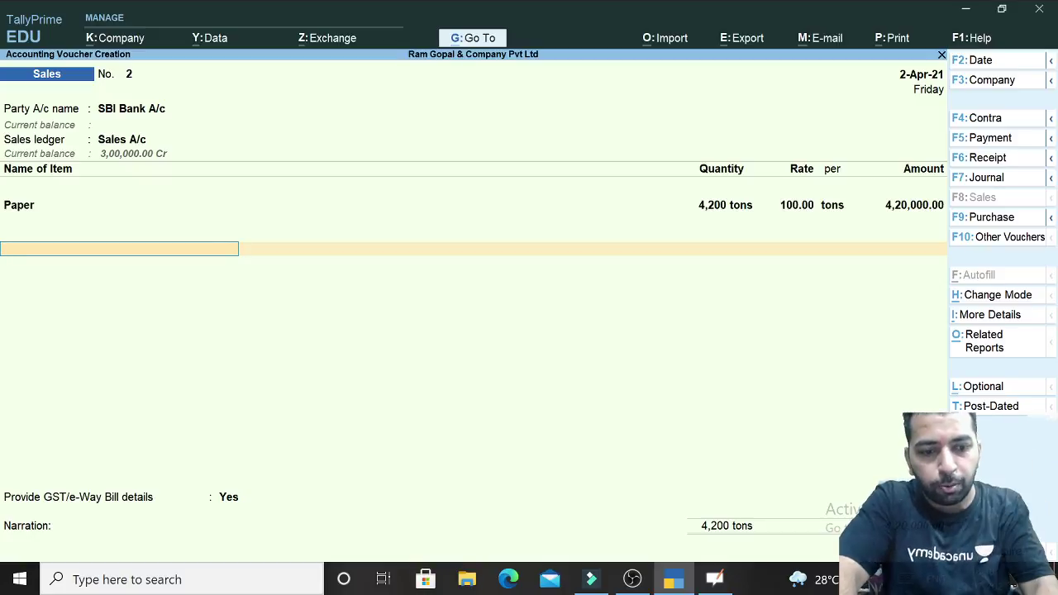
pyautogui.press('Return')
pyautogui.press('Down')
pyautogui.press('Down')
pyautogui.press('Down')
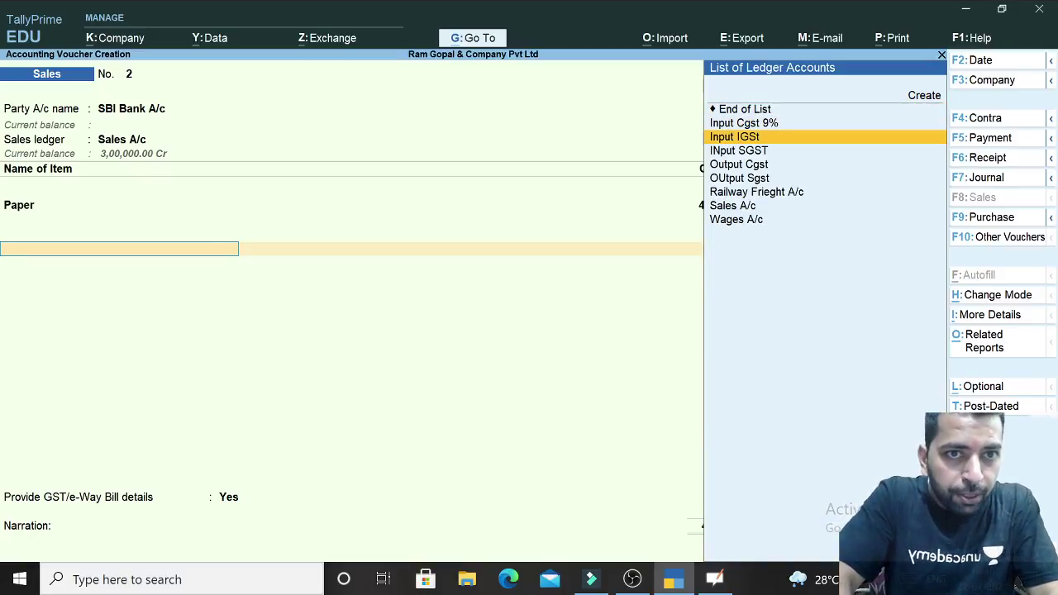
pyautogui.press('Down')
pyautogui.press('Down')
pyautogui.press('Down')
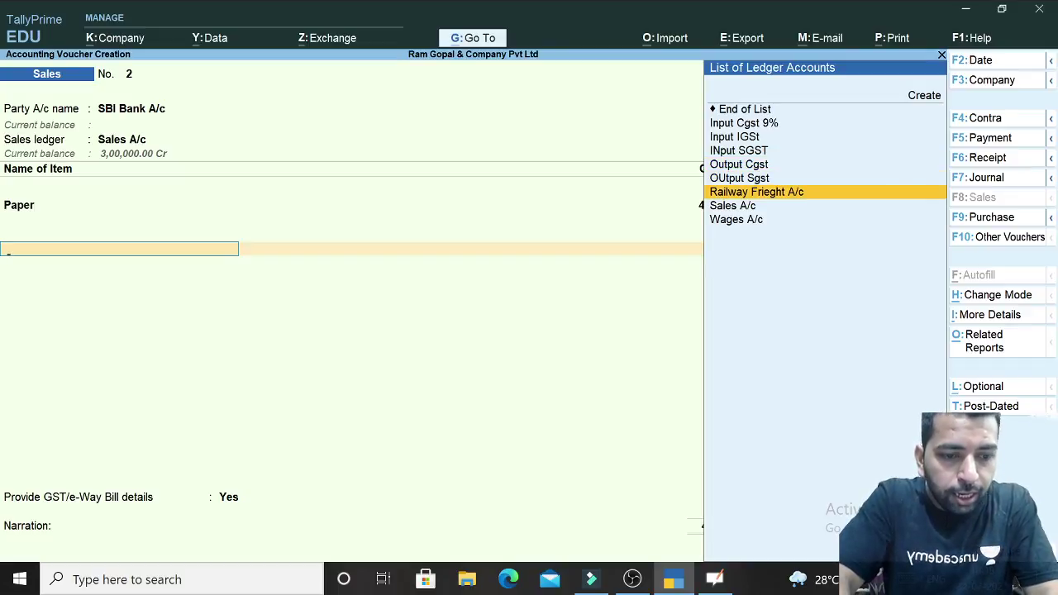
# Step: Start a new ledger named Output IGST A/c from the sales voucher and place it under Duties & Taxes
pyautogui.hotkey('alt', 'c')
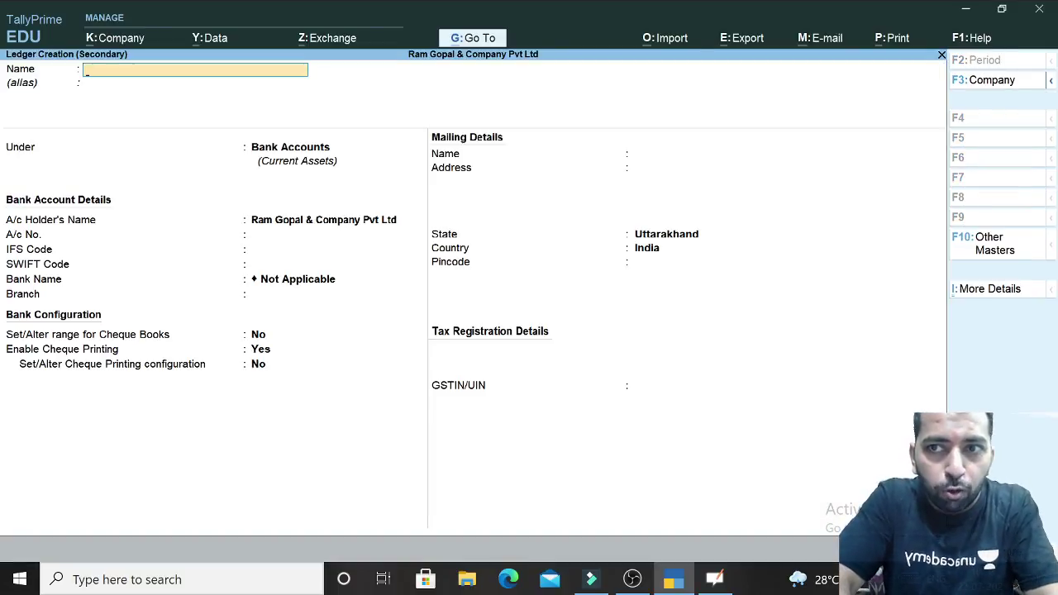
pyautogui.write('Output')
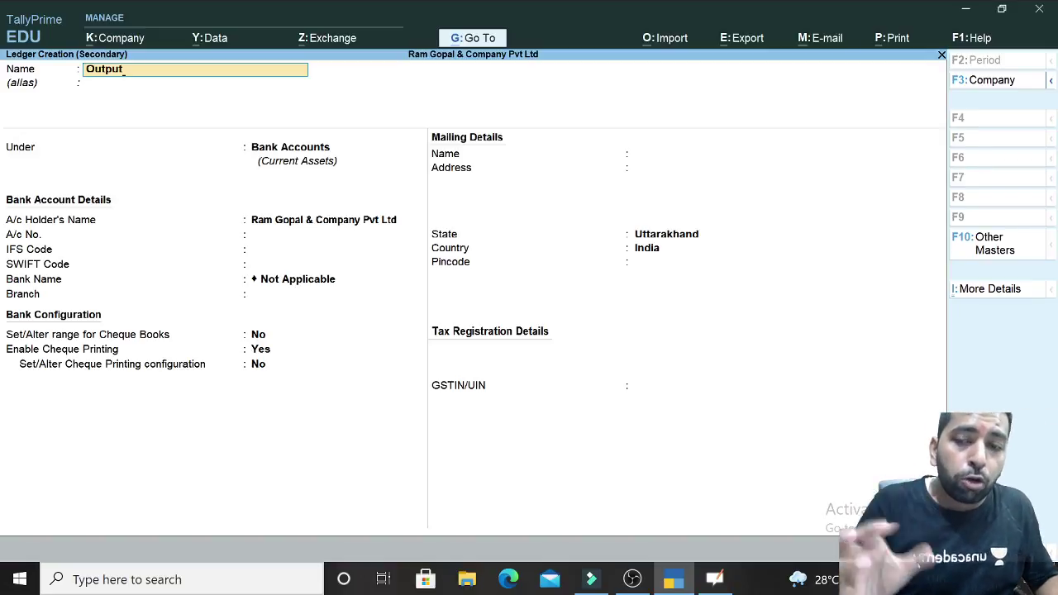
pyautogui.write('I')
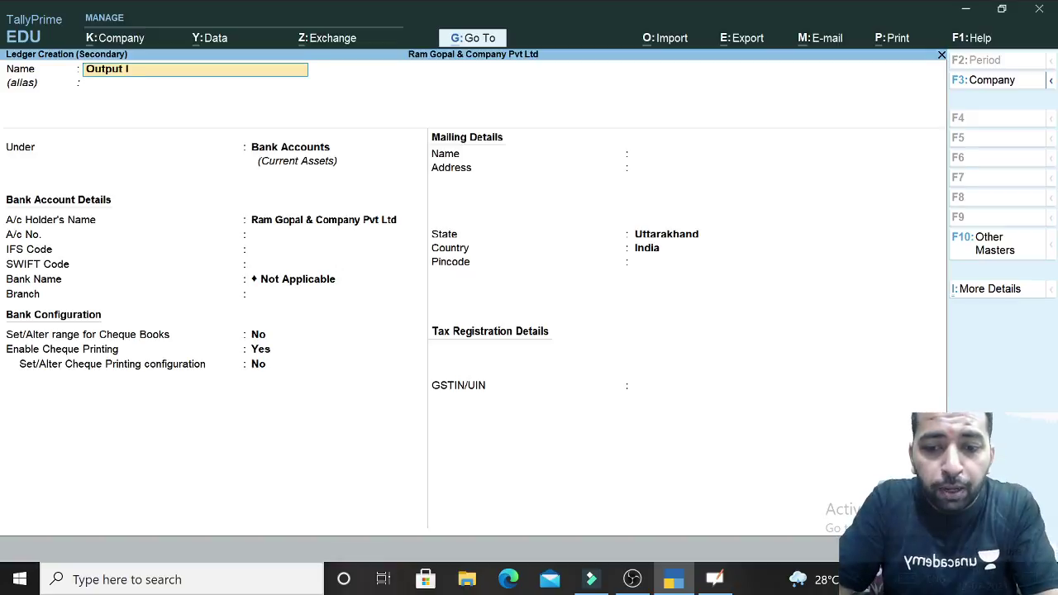
pyautogui.write('GST')
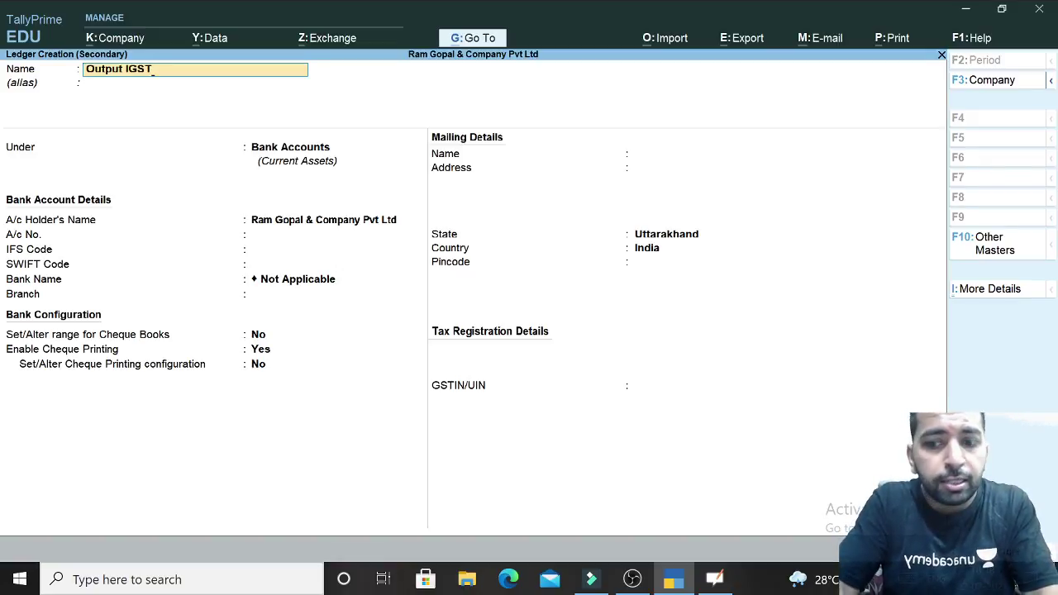
pyautogui.write(' A/c')
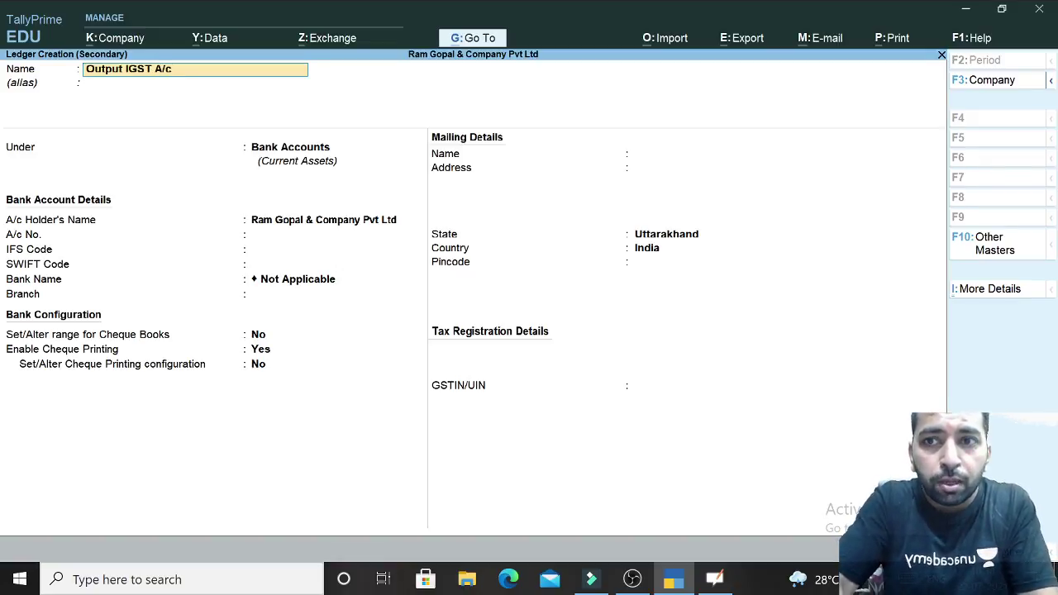
pyautogui.press('Return')
pyautogui.press('Return')
pyautogui.write('Du')
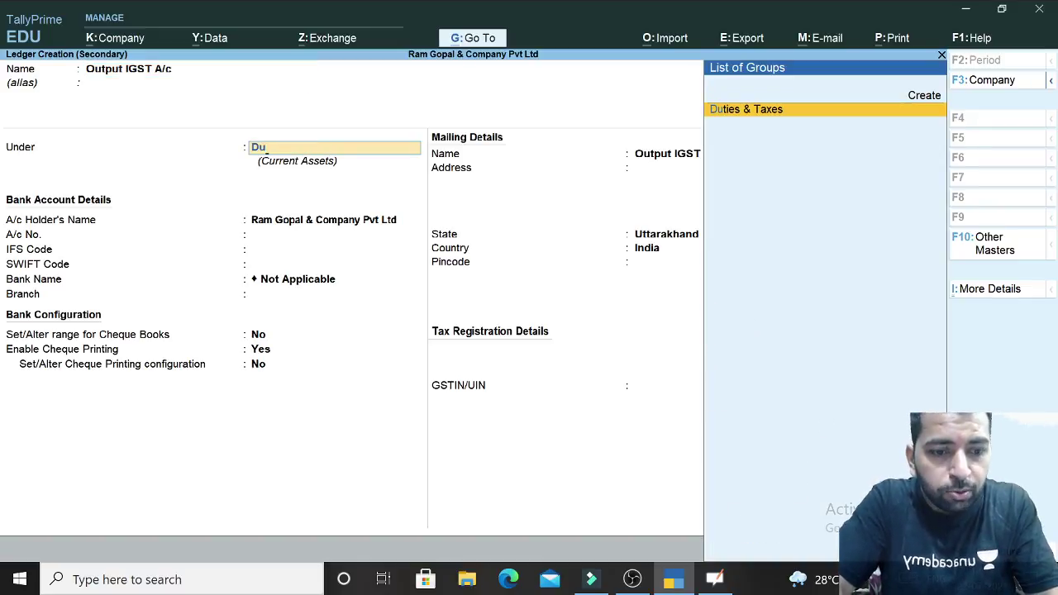
pyautogui.press('Return')
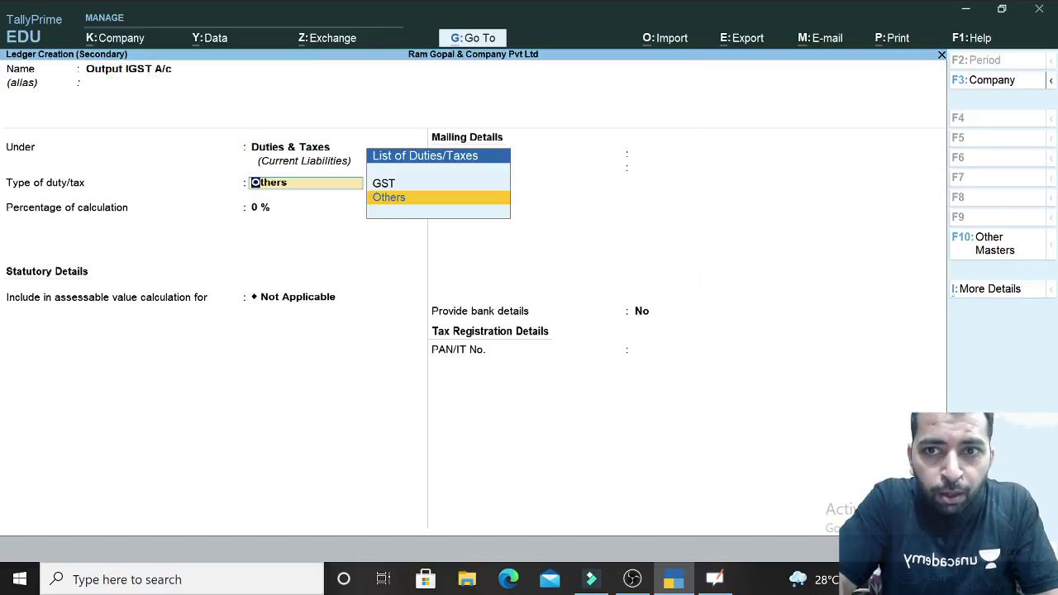
# Step: Keep Others as the duty type and 0 % as the calculation percentage, and save the Output IGST A/c ledger
pyautogui.press('Return')
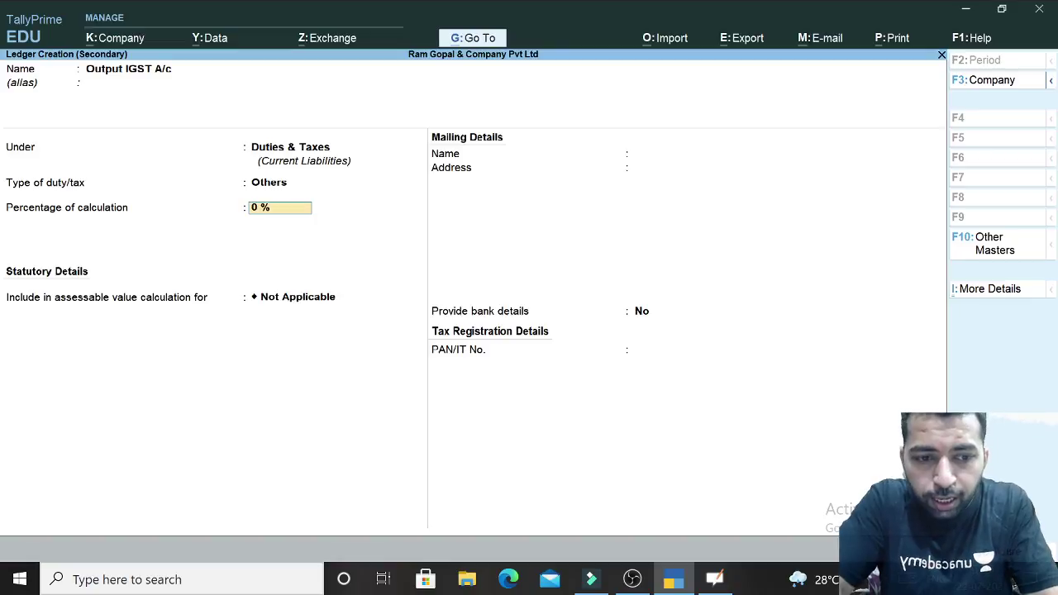
pyautogui.press('BackSpace')
pyautogui.press('Return')
pyautogui.press('Return')
pyautogui.press('Return')
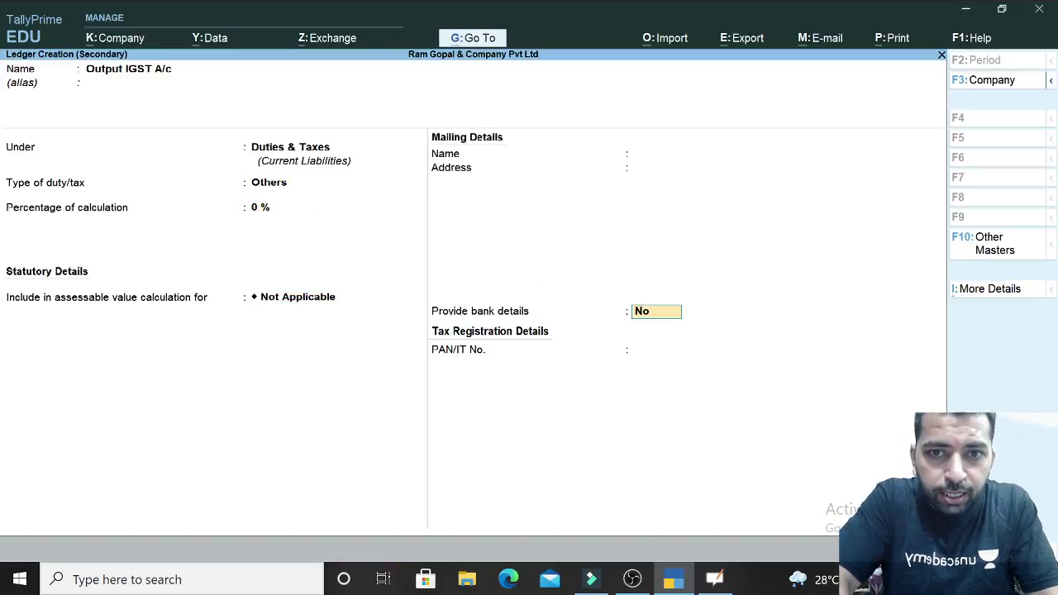
pyautogui.hotkey('ctrl', 'a')
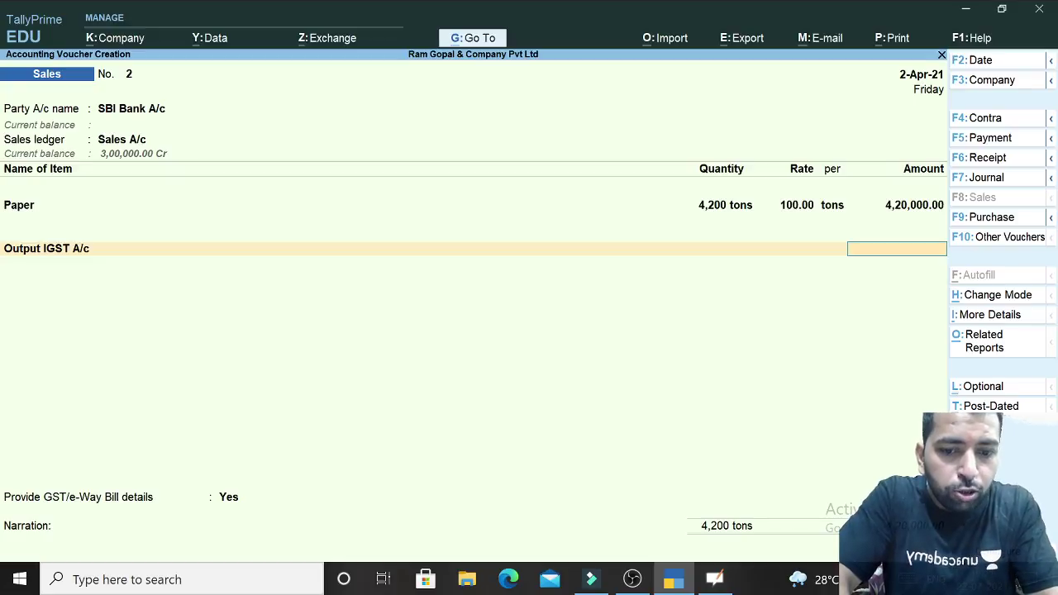
# Step: Check the Feb. 24 IGST rate in OpenBoard, return to TallyPrime and enter 46800 as the Output IGST A/c amount
pyautogui.hotkey('alt', 'Tab')
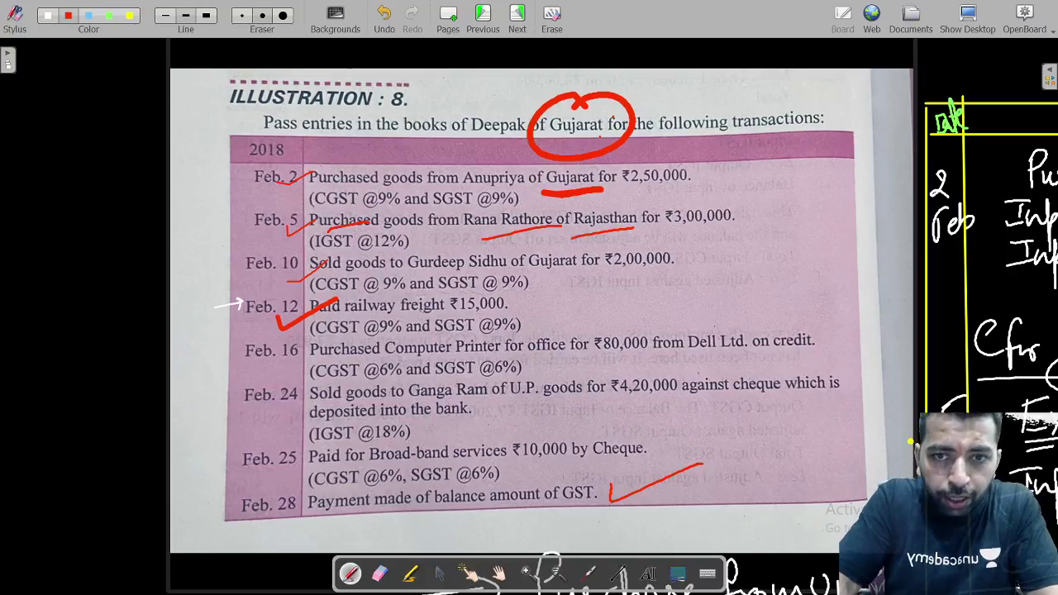
pyautogui.hotkey('alt', 'Tab')
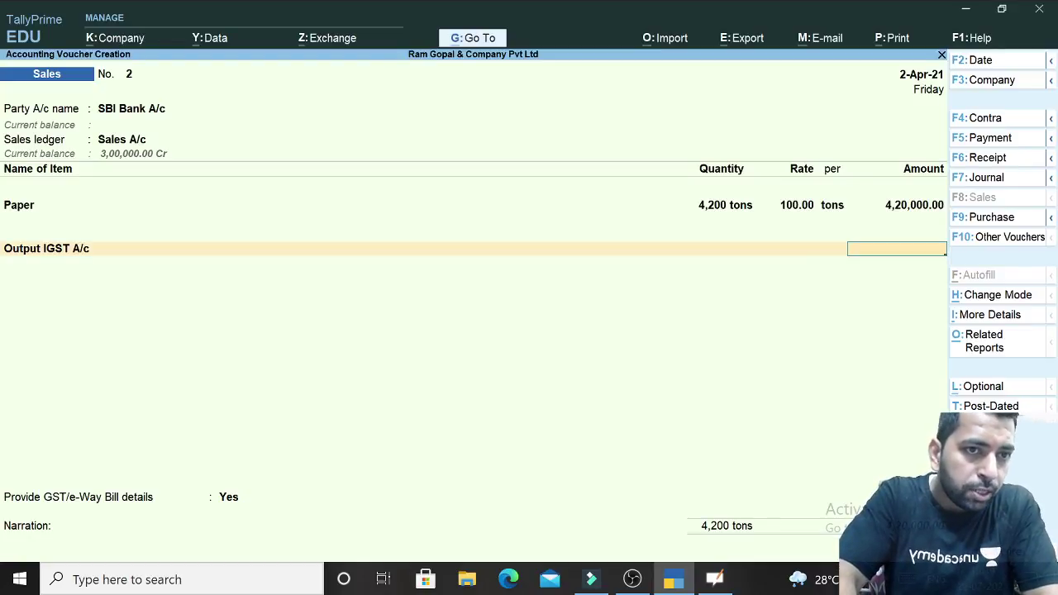
pyautogui.write('46800')
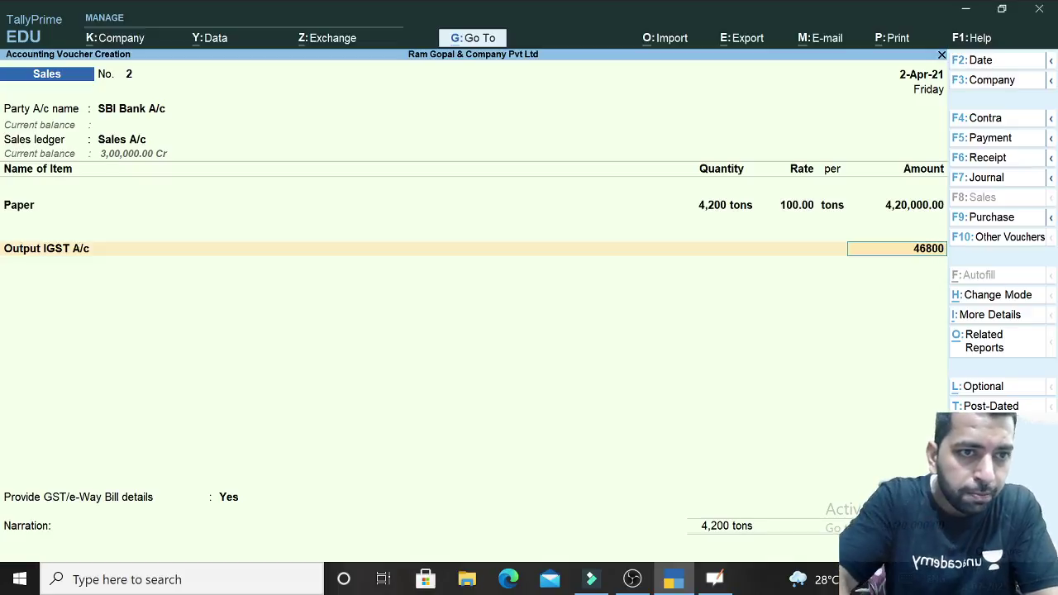
pyautogui.press('Return')
pyautogui.press('Return')
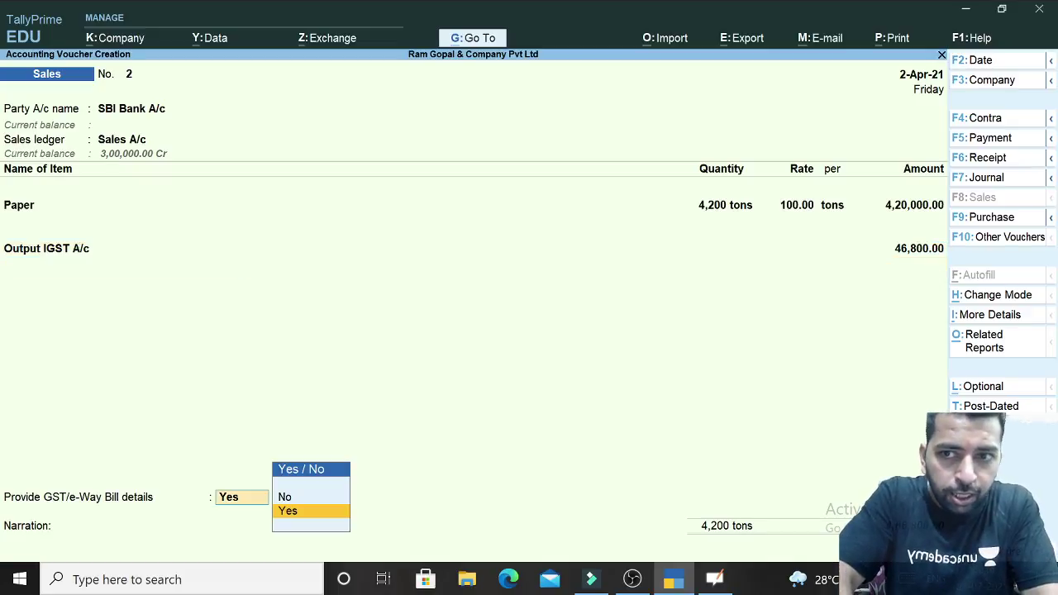
# Step: Complete the sales voucher's GST/e-Way Bill details with document type Not Applicable, keeping the default consignor, consignee and transporter details
pyautogui.press('Return')
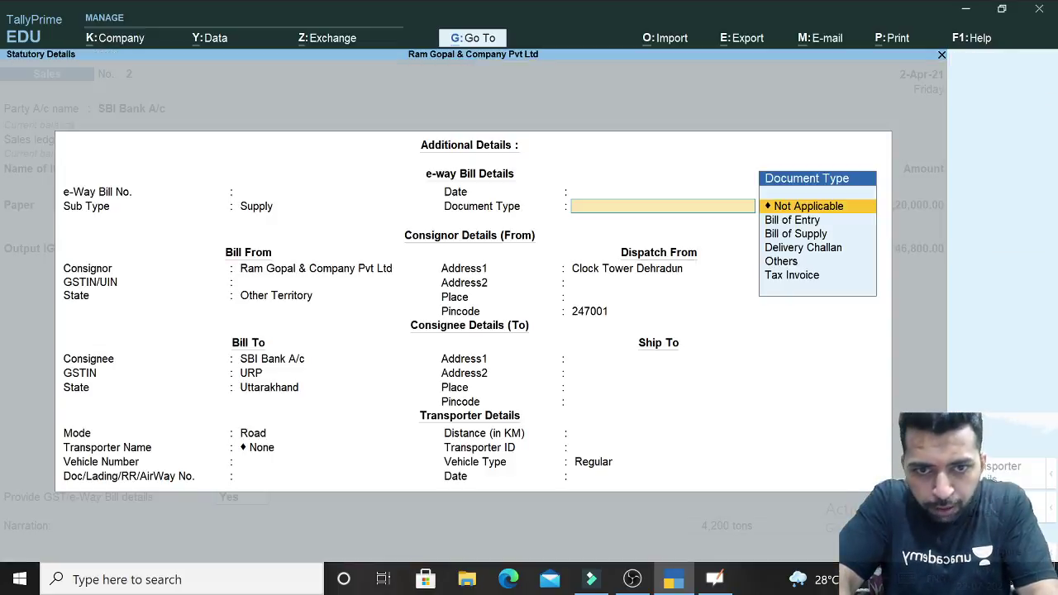
pyautogui.press('Return')
pyautogui.press('Return')
pyautogui.press('Return')
pyautogui.press('Return')
pyautogui.press('Return')
pyautogui.press('Return')
pyautogui.press('Return')
pyautogui.press('Return')
pyautogui.press('Return')
pyautogui.press('Return')
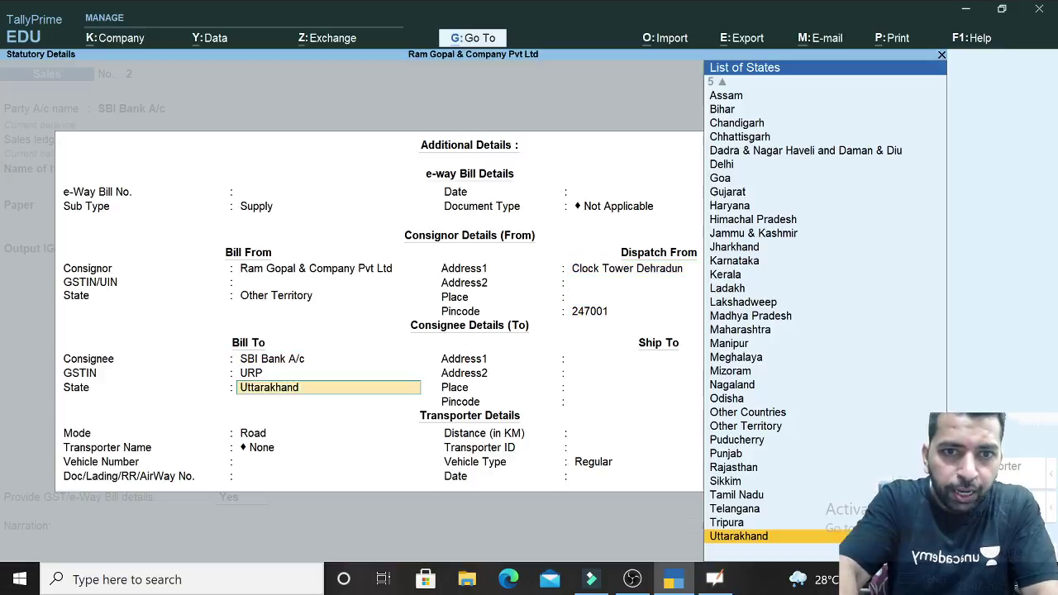
pyautogui.press('Return')
pyautogui.press('Return')
pyautogui.press('Return')
pyautogui.press('Return')
pyautogui.press('Return')
pyautogui.press('Return')
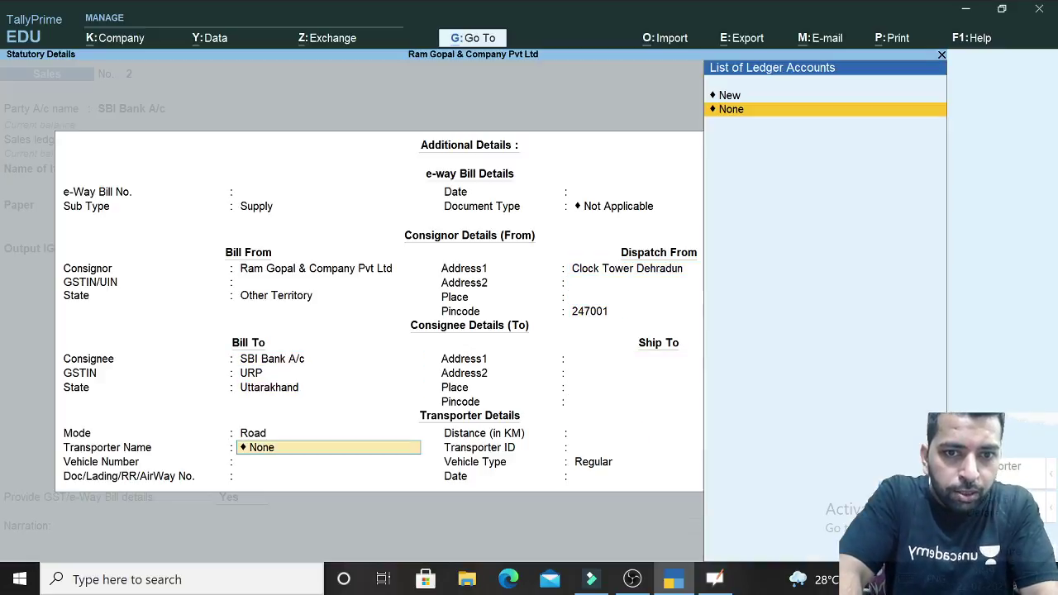
pyautogui.press('Return')
pyautogui.press('Return')
pyautogui.press('Return')
pyautogui.press('Return')
pyautogui.press('Return')
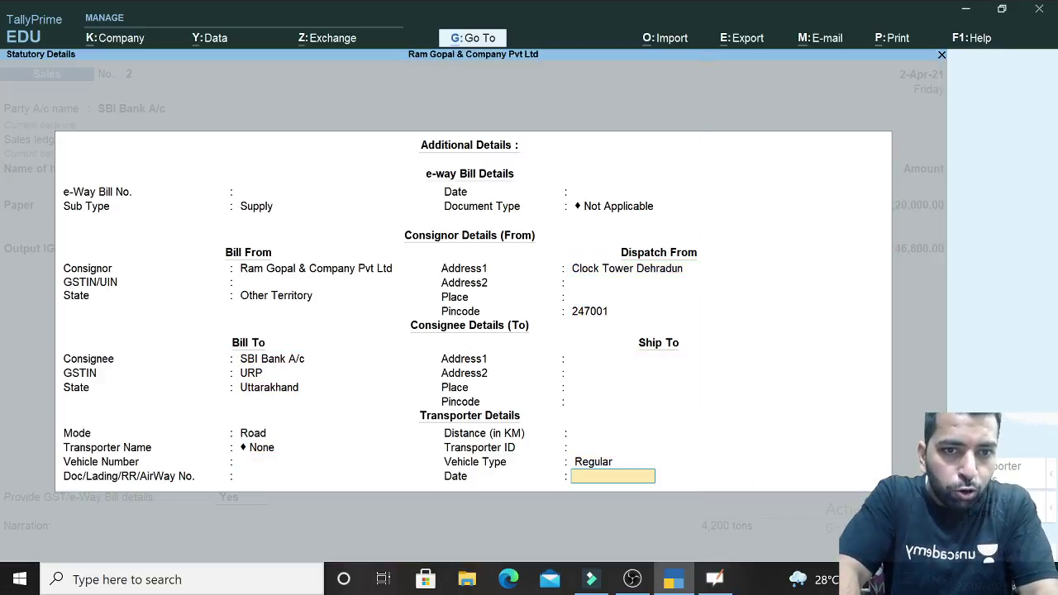
pyautogui.press('Return')
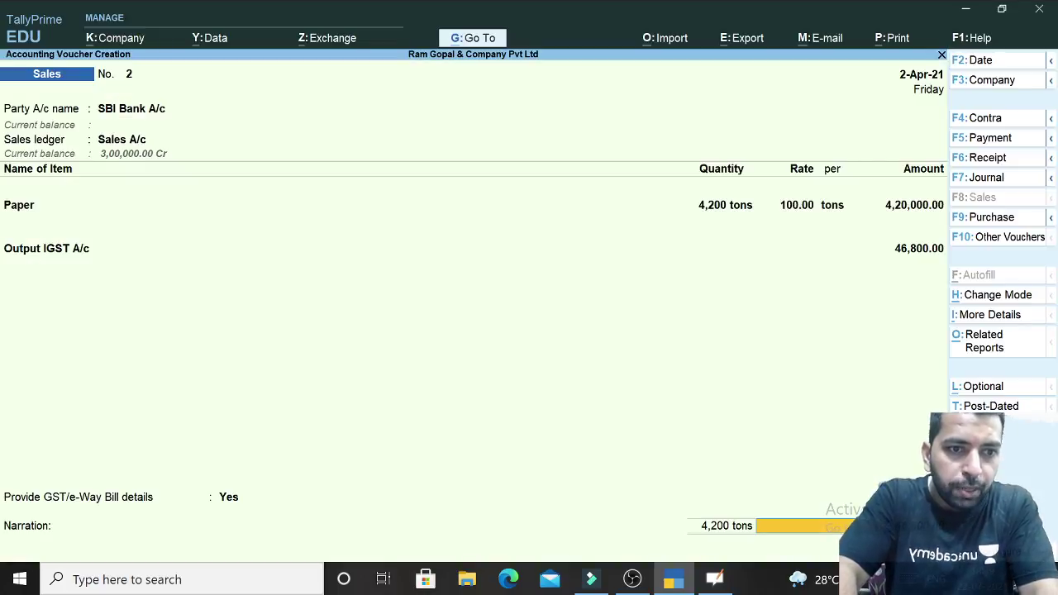
# Step: Return to the Output IGST A/c amount to review it and go through the GST/e-Way Bill details once more
pyautogui.press('BackSpace')
pyautogui.press('BackSpace')
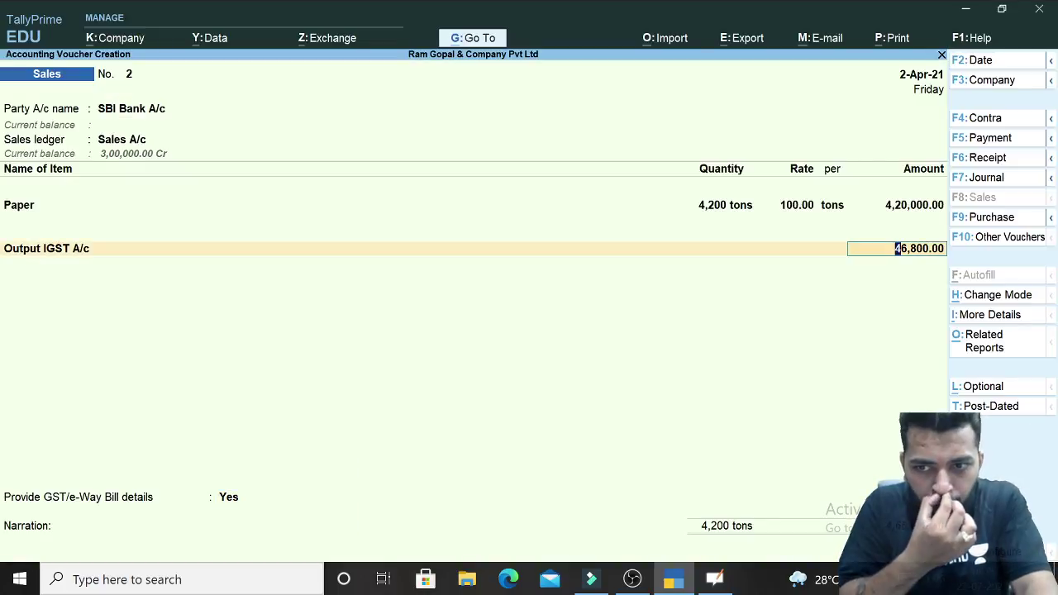
pyautogui.press('Return')
pyautogui.press('Return')
pyautogui.press('Return')
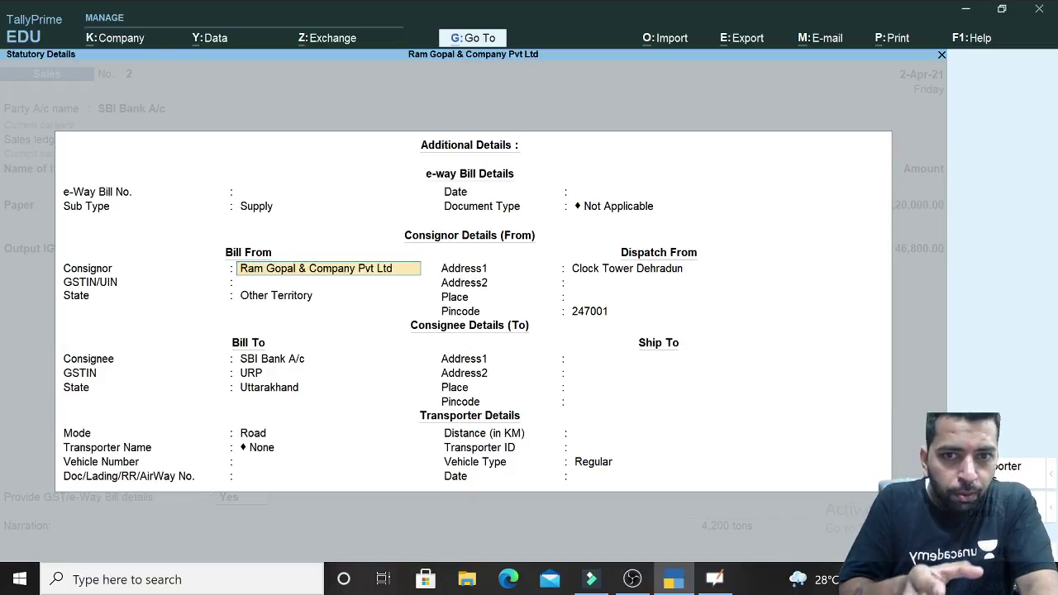
pyautogui.press('Return')
pyautogui.press('Return')
pyautogui.press('Return')
pyautogui.press('Return')
pyautogui.press('Return')
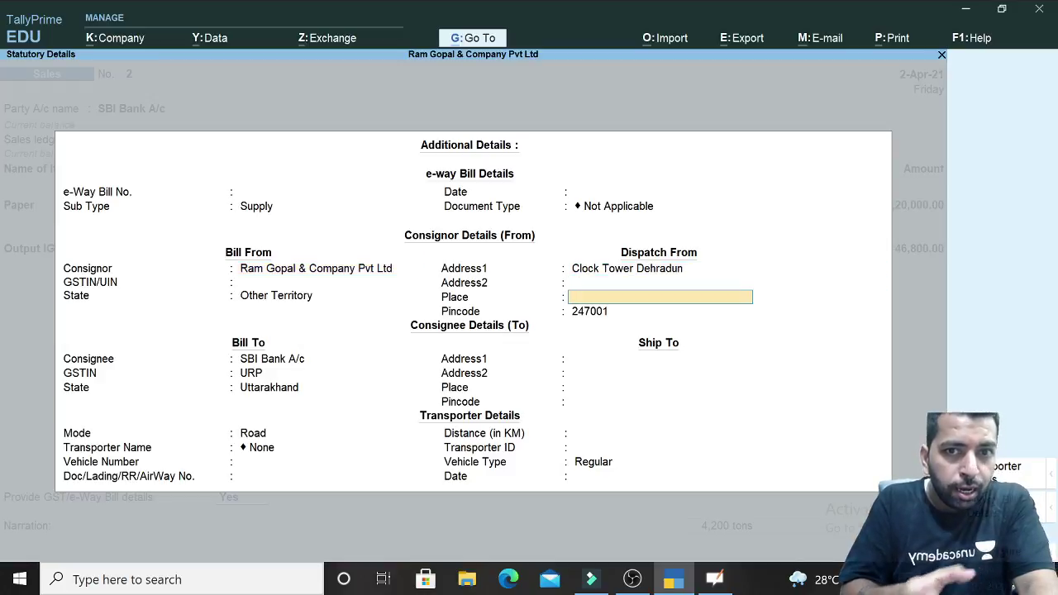
pyautogui.press('Return')
pyautogui.press('Return')
pyautogui.press('Return')
pyautogui.press('Return')
pyautogui.press('Return')
pyautogui.press('Return')
pyautogui.press('Return')
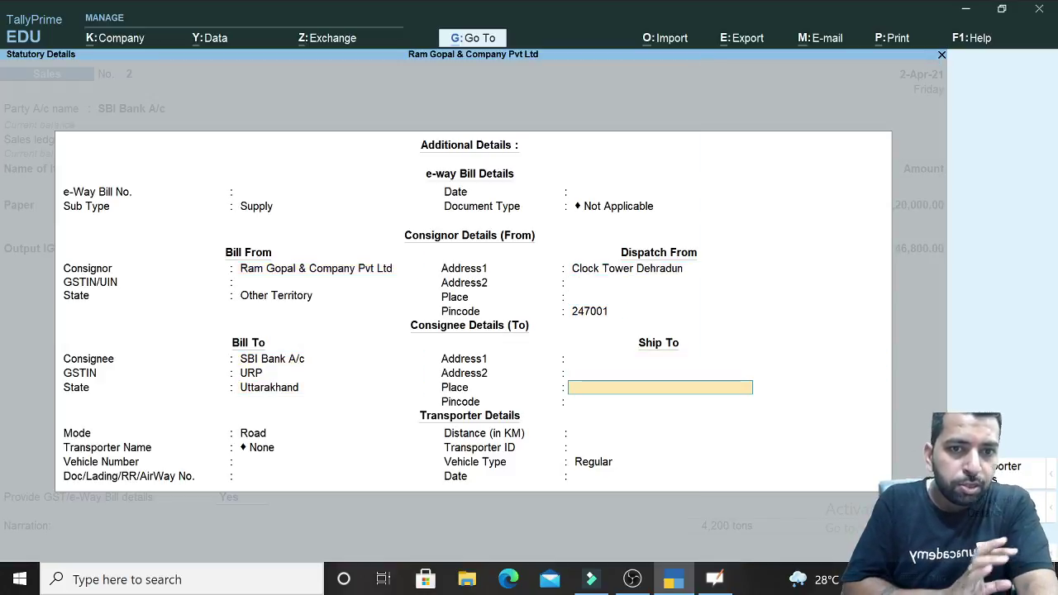
pyautogui.press('Return')
pyautogui.press('Return')
pyautogui.press('Return')
pyautogui.press('Return')
pyautogui.press('Return')
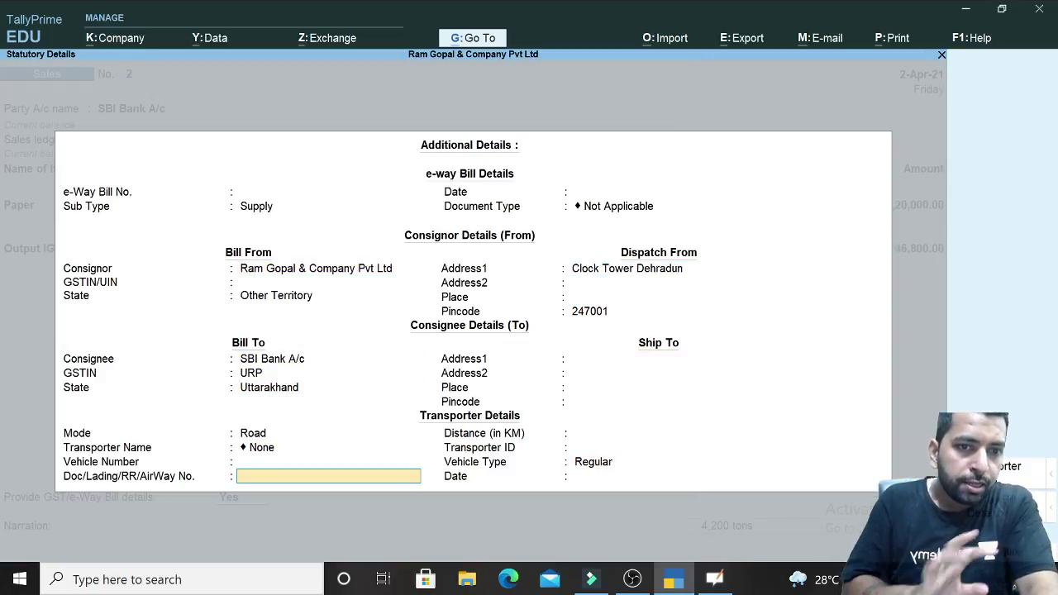
pyautogui.press('Return')
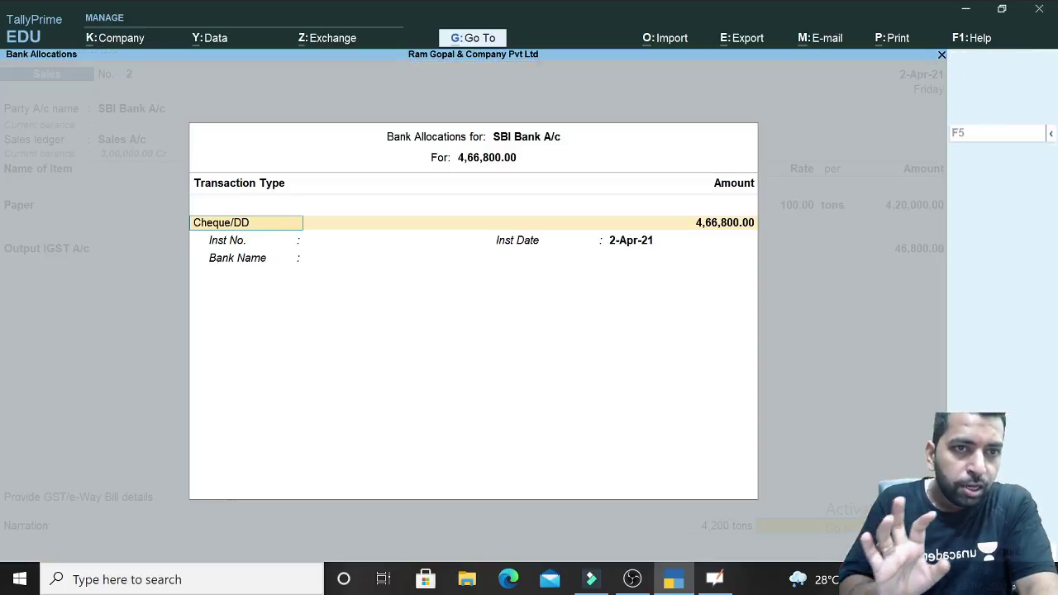
# Step: Accept the Cheque/DD bank allocation for SBI Bank A/c dated 2-Apr-21 and save the sales voucher without a narration
pyautogui.press('Return')
pyautogui.press('Return')
pyautogui.press('Return')
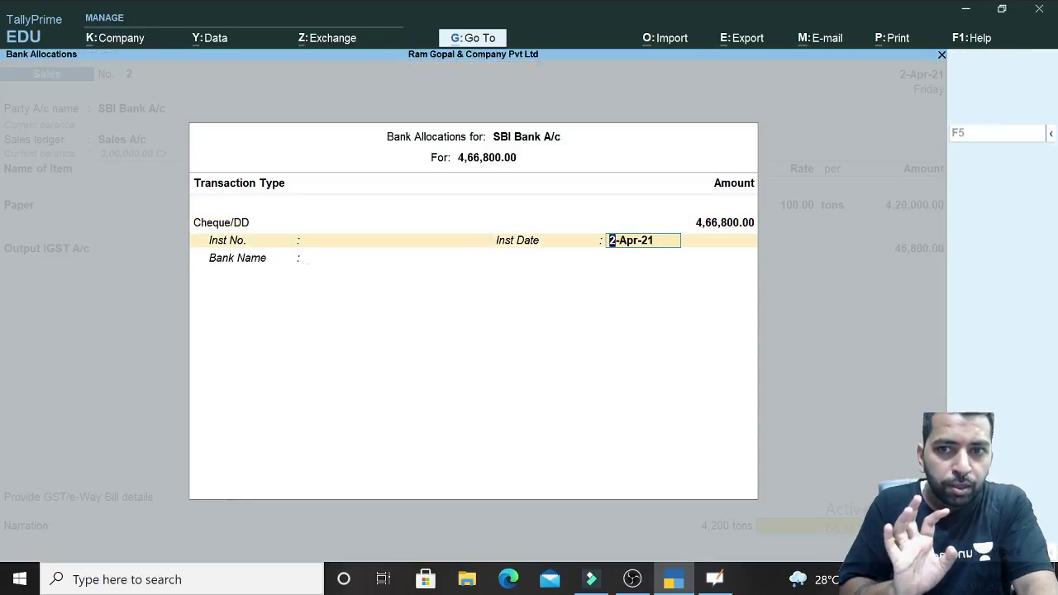
pyautogui.press('Return')
pyautogui.press('Return')
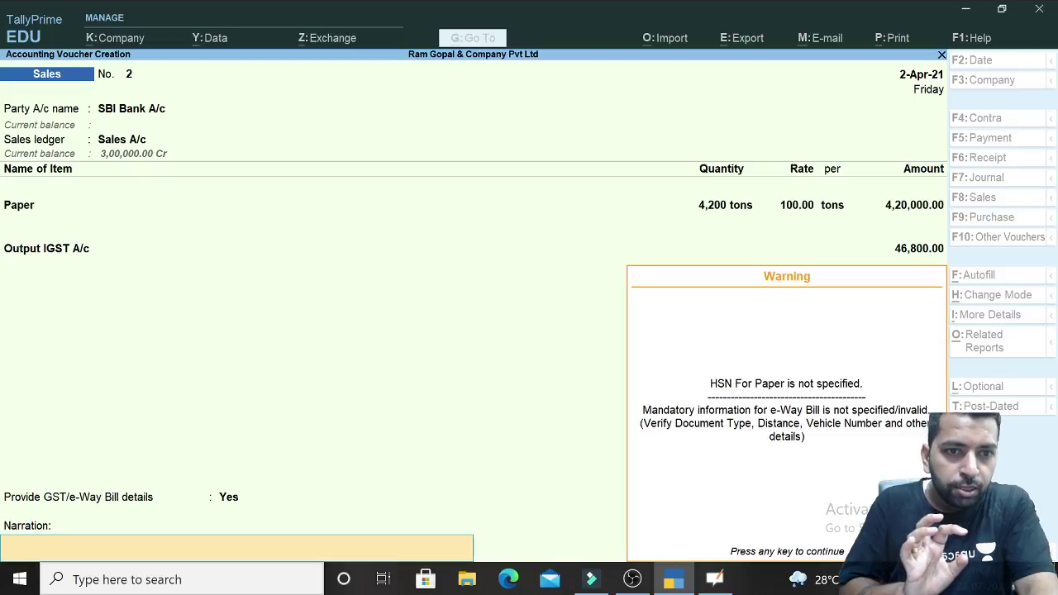
pyautogui.press('Return')
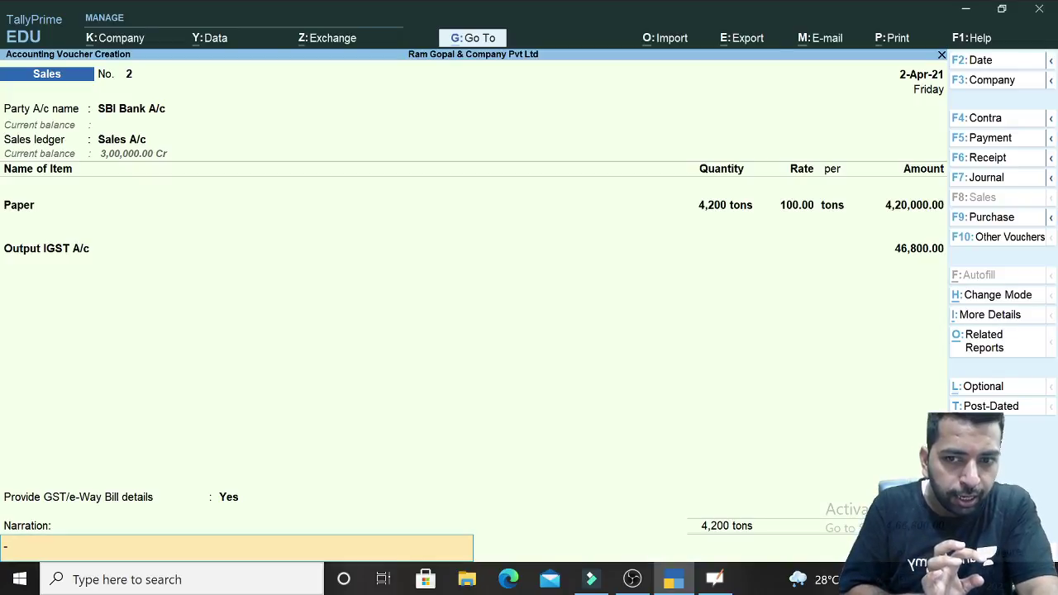
pyautogui.press('Return')
pyautogui.press('Return')
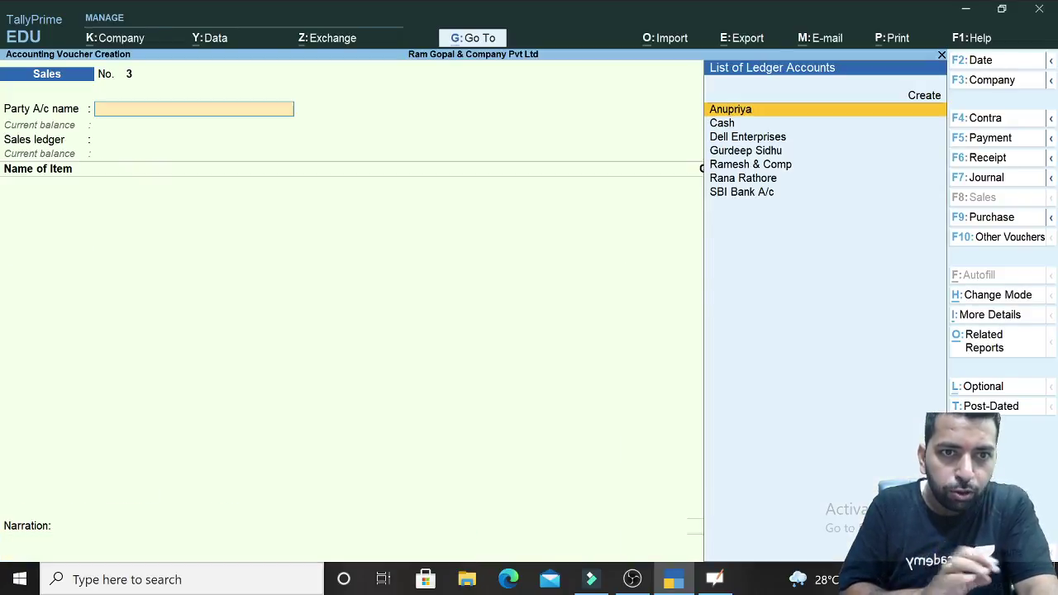
# Step: Check the Feb. 25 transaction in OpenBoard, return to TallyPrime and start a payment voucher with Cash as the account
pyautogui.hotkey('alt', 'Tab')
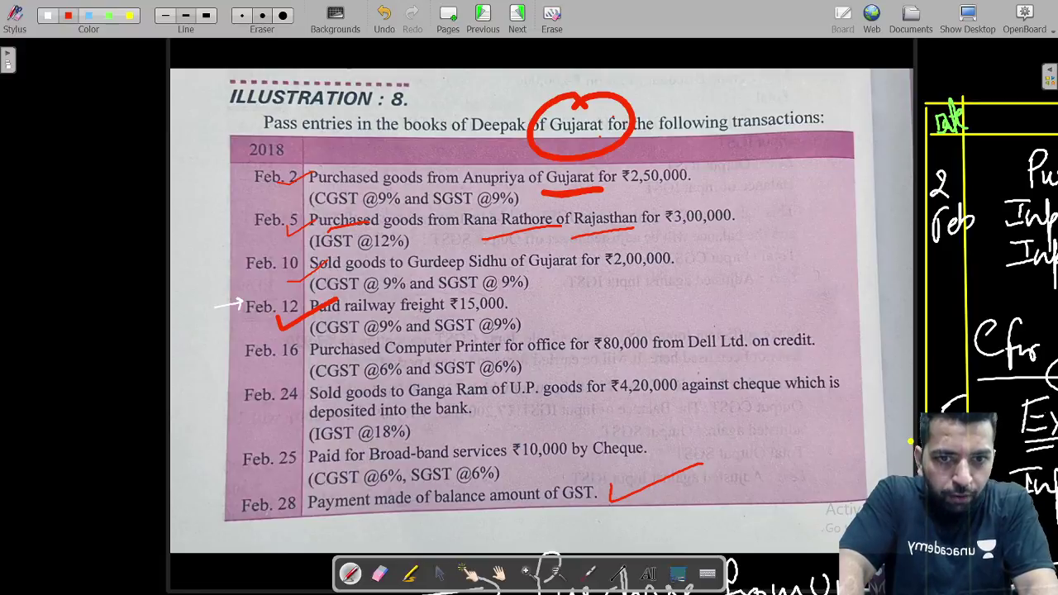
pyautogui.hotkey('alt', 'Tab')
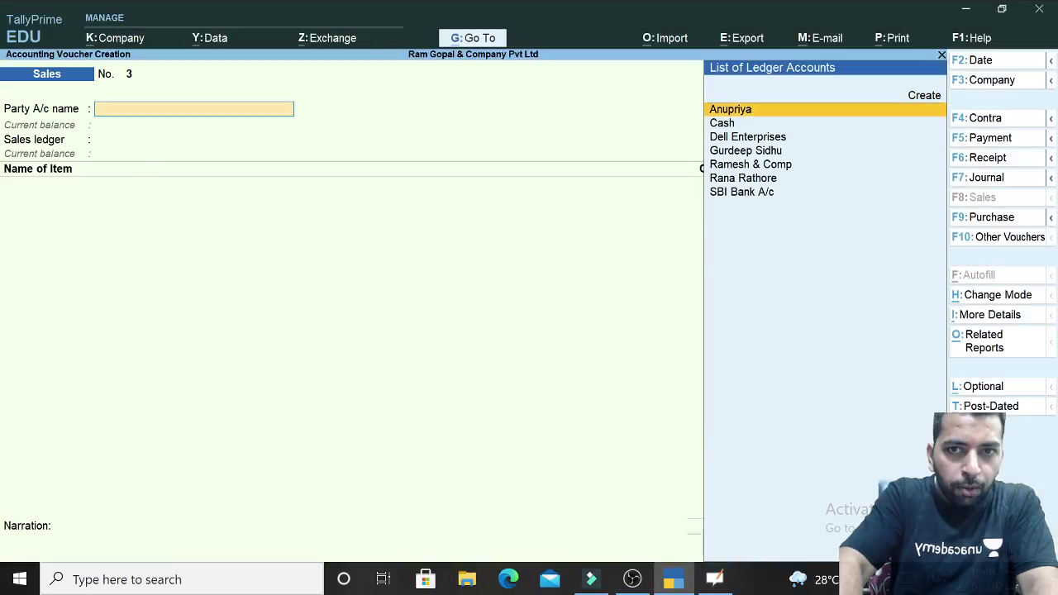
pyautogui.press('F5')
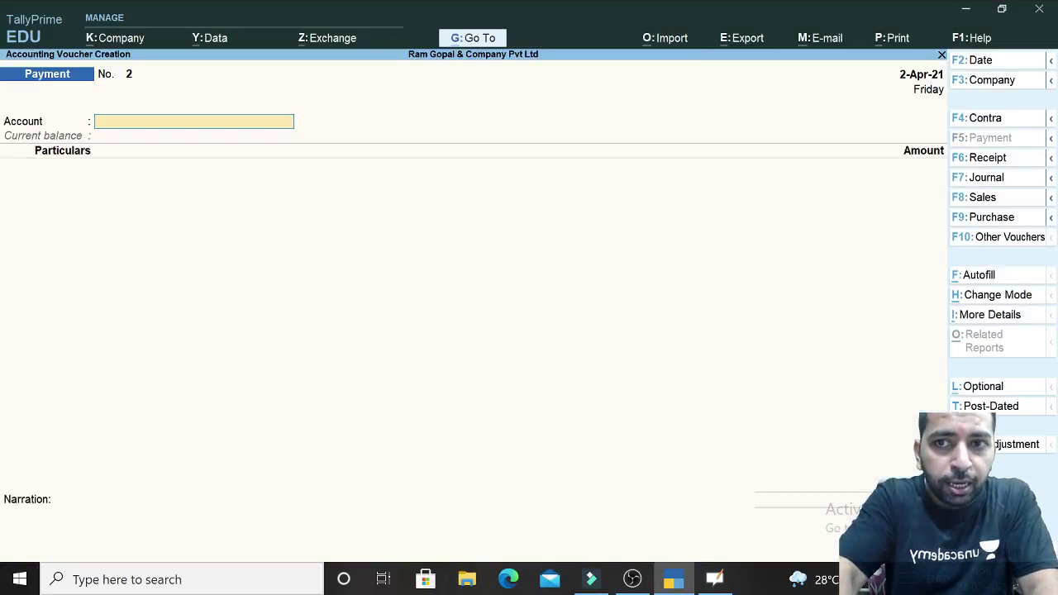
pyautogui.write('C')
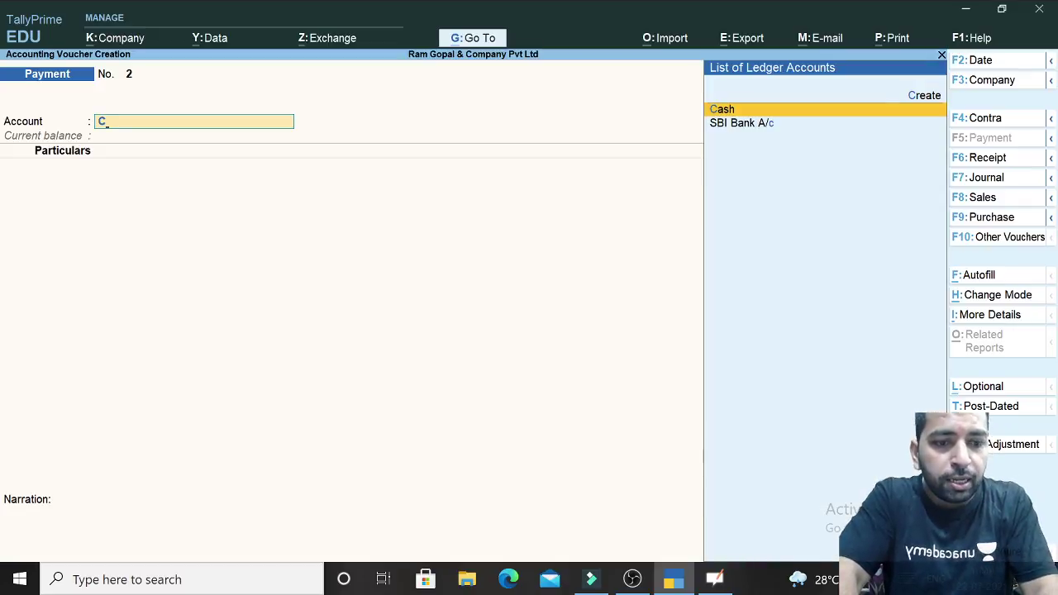
pyautogui.press('Return')
# Step: Start a new ledger from the payment voucher and name it Broad Bend Exps
pyautogui.hotkey('alt', 'c')
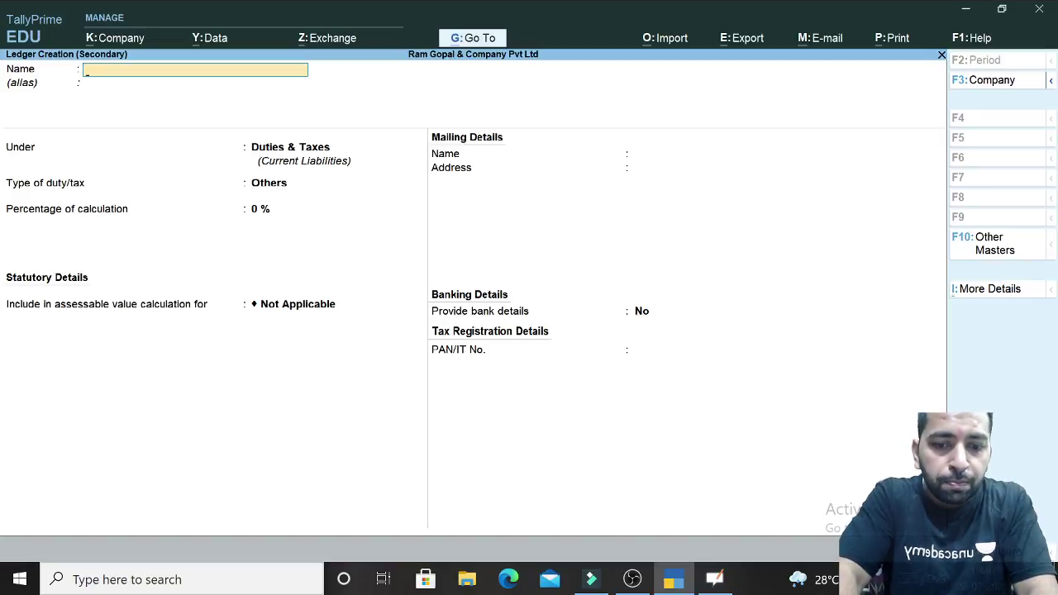
pyautogui.write('Bo')
pyautogui.press('BackSpace')
pyautogui.write('road')
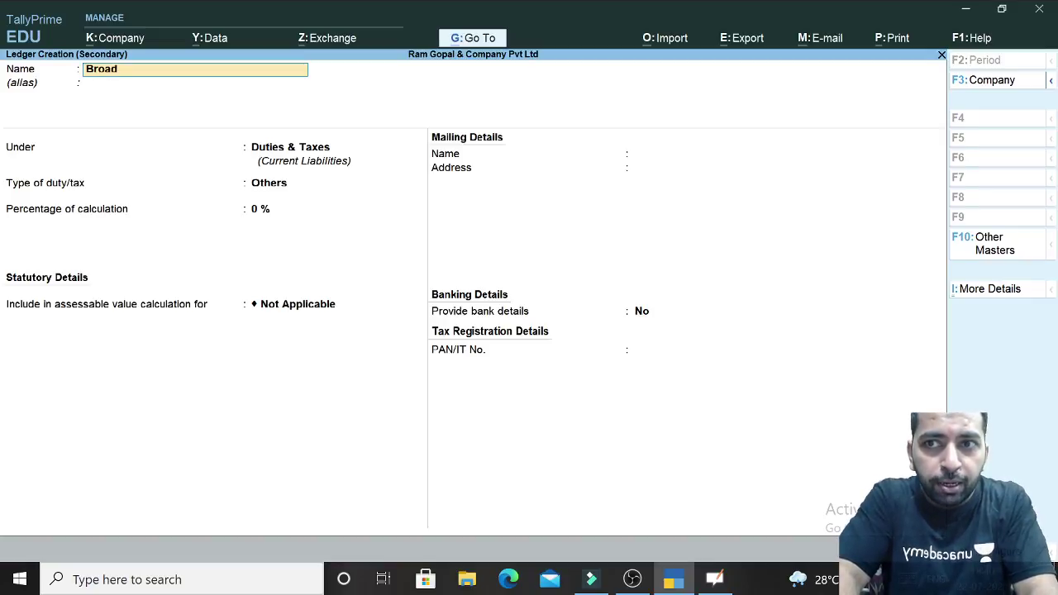
pyautogui.write(' Bend')
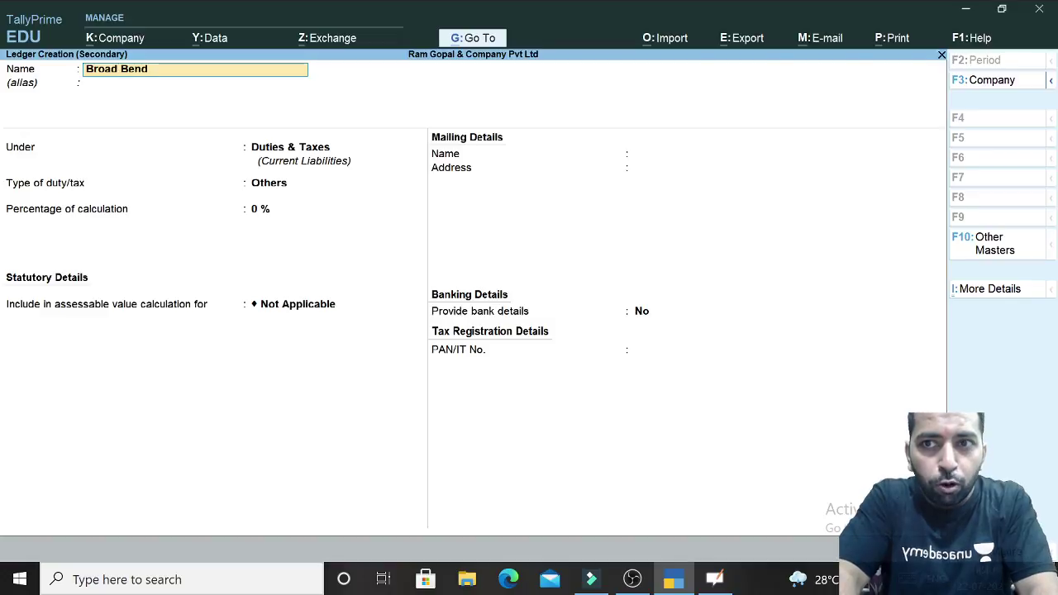
pyautogui.write(' Expo')
pyautogui.press('BackSpace')
pyautogui.press('BackSpace')
pyautogui.press('BackSpace')
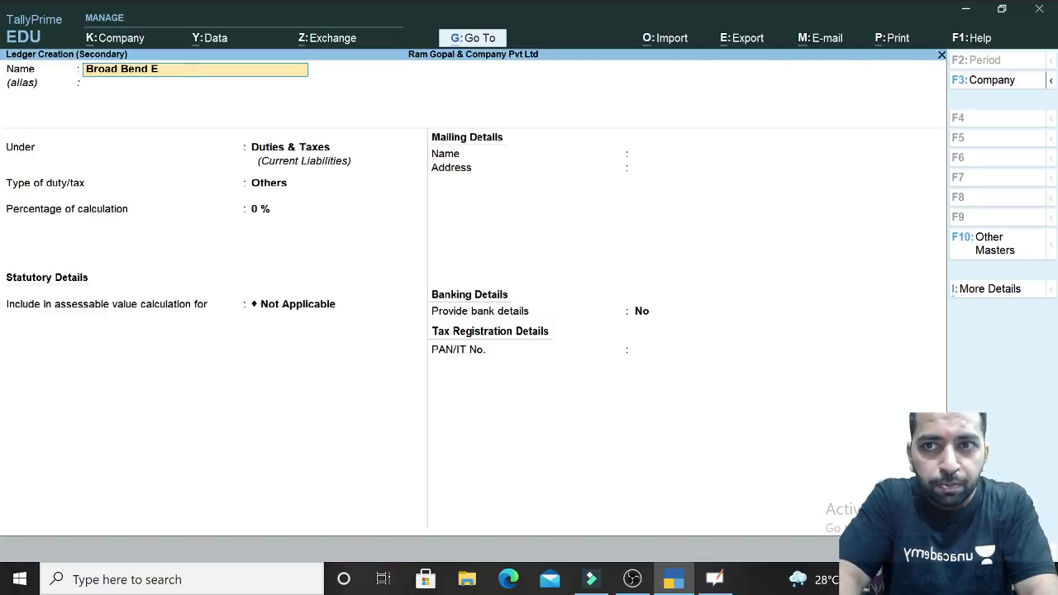
pyautogui.write('xps')
pyautogui.press('Return')
pyautogui.press('Return')
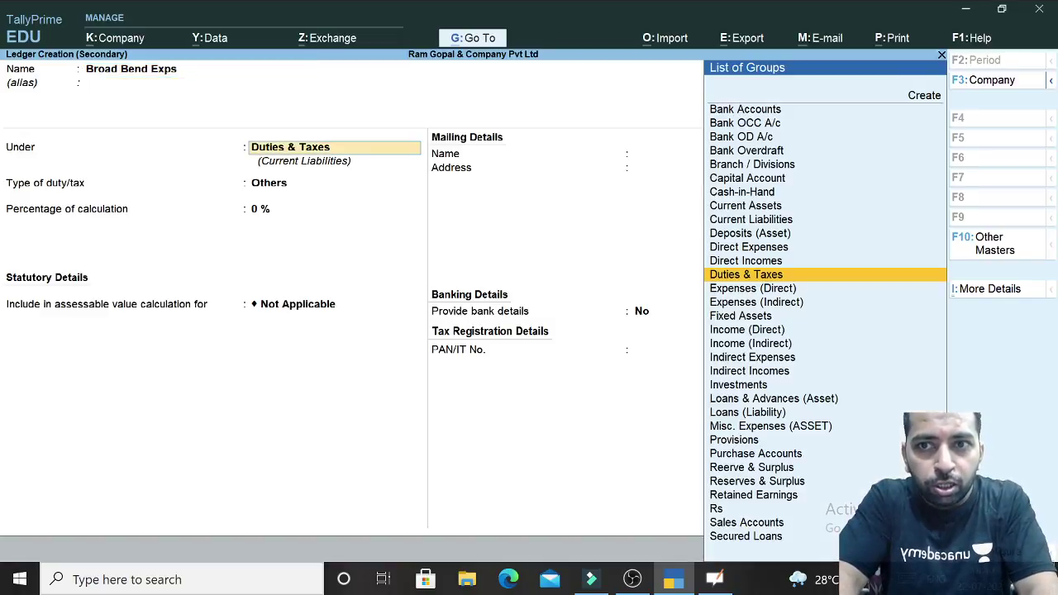
# Step: Place the Broad Bend Exps ledger under Indirect Expenses, keep GST Applicable with supply type Services, and save it
pyautogui.write('i')
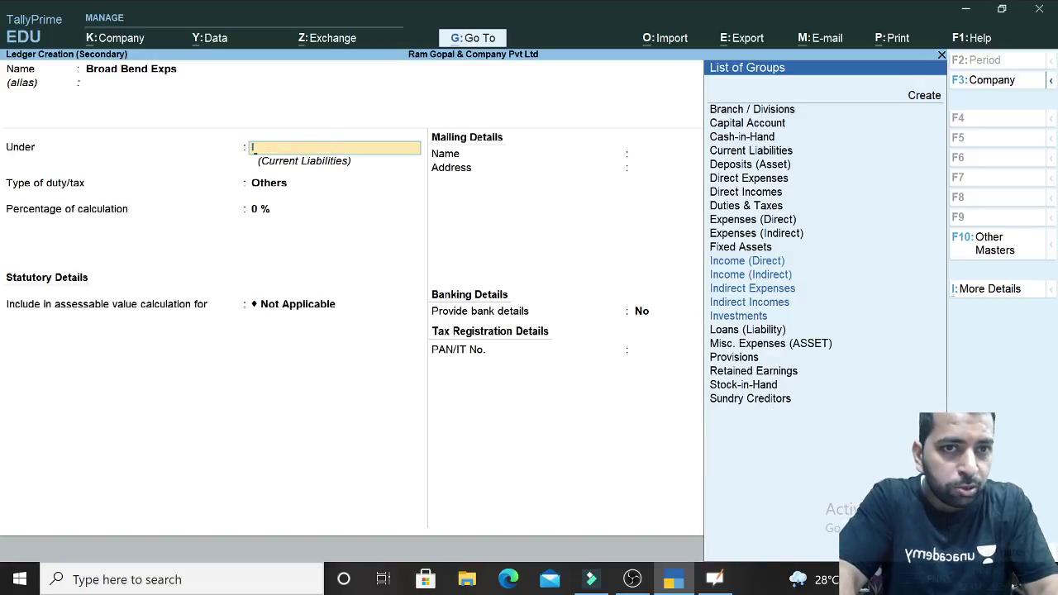
pyautogui.press('Down')
pyautogui.press('Down')
pyautogui.press('Down')
pyautogui.press('Down')
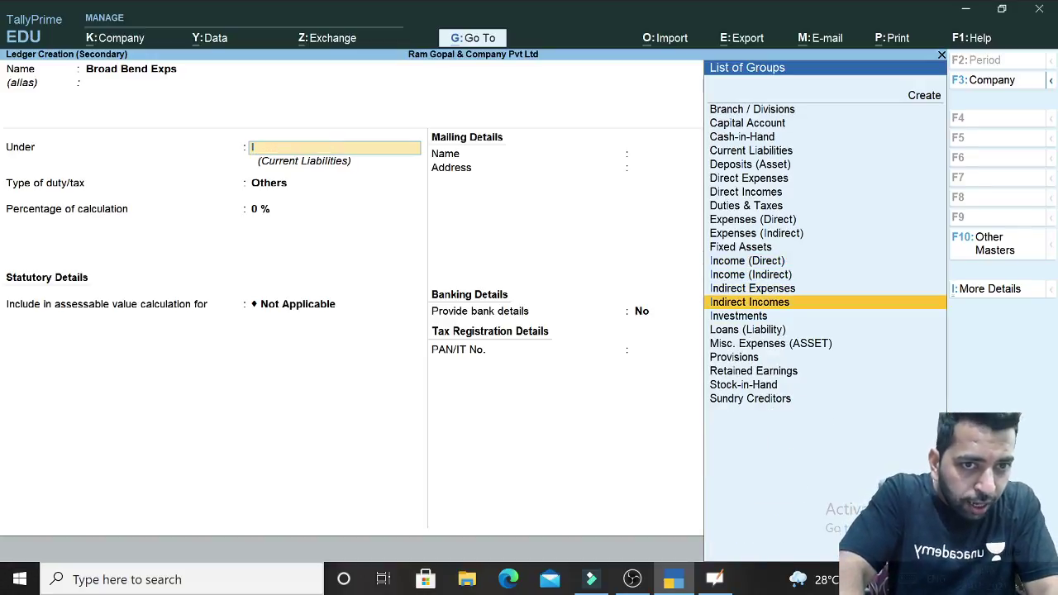
pyautogui.press('Up')
pyautogui.press('Return')
pyautogui.press('Return')
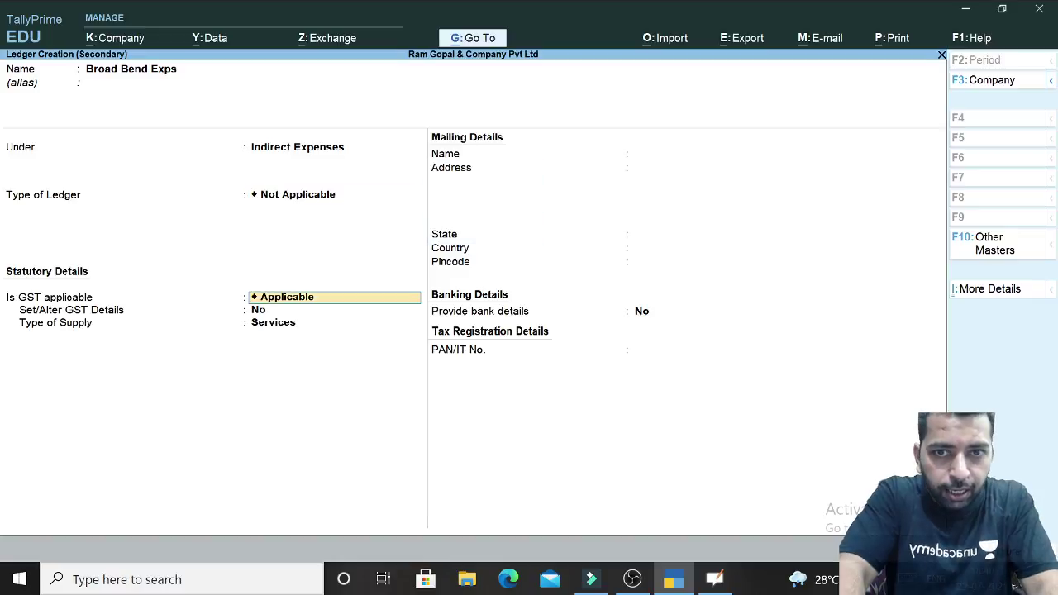
pyautogui.press('Return')
pyautogui.press('Return')
pyautogui.press('Return')
pyautogui.press('Return')
pyautogui.press('Return')
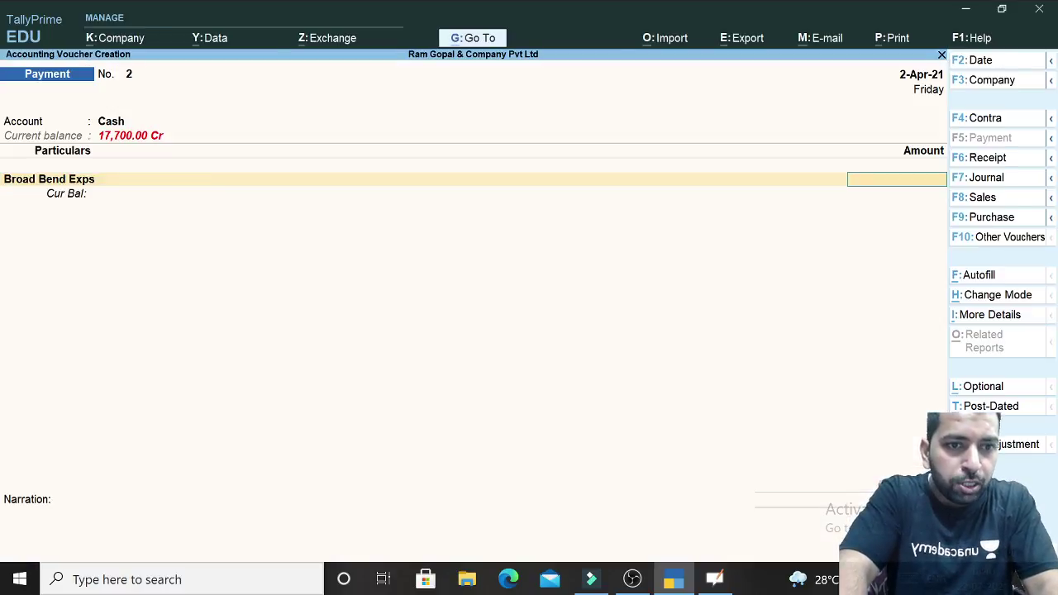
# Step: Enter 10000 as the Broad Bend Exps amount in the payment voucher
pyautogui.press('Return')
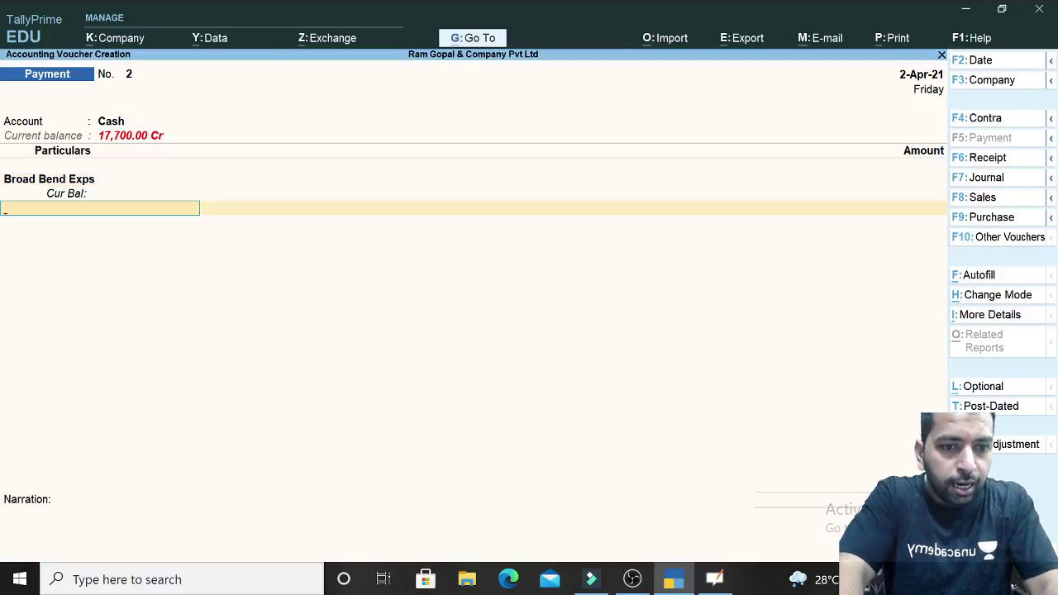
pyautogui.press('BackSpace')
pyautogui.write('10000')
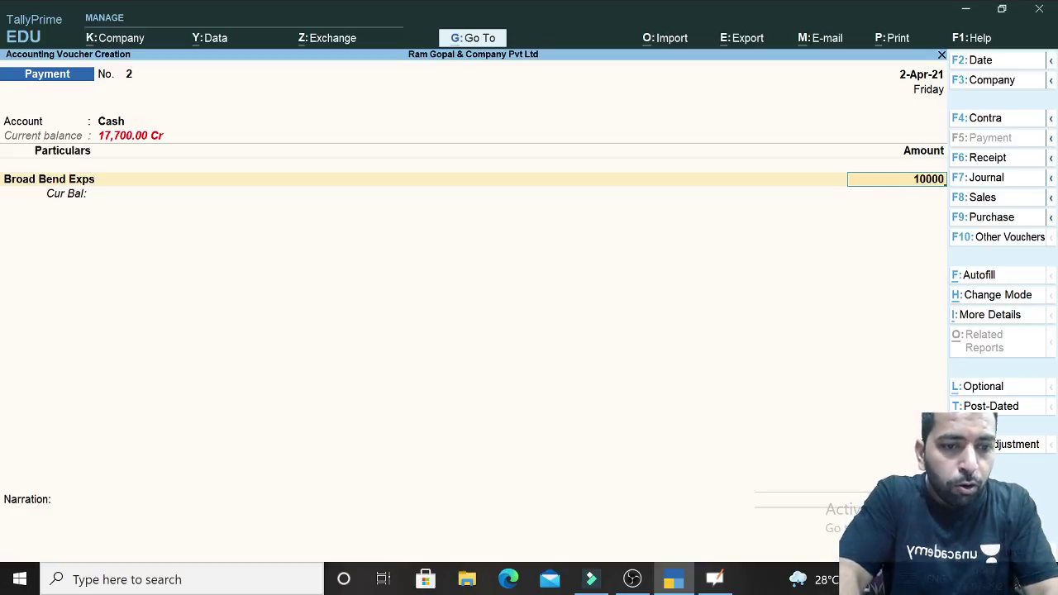
pyautogui.press('Return')
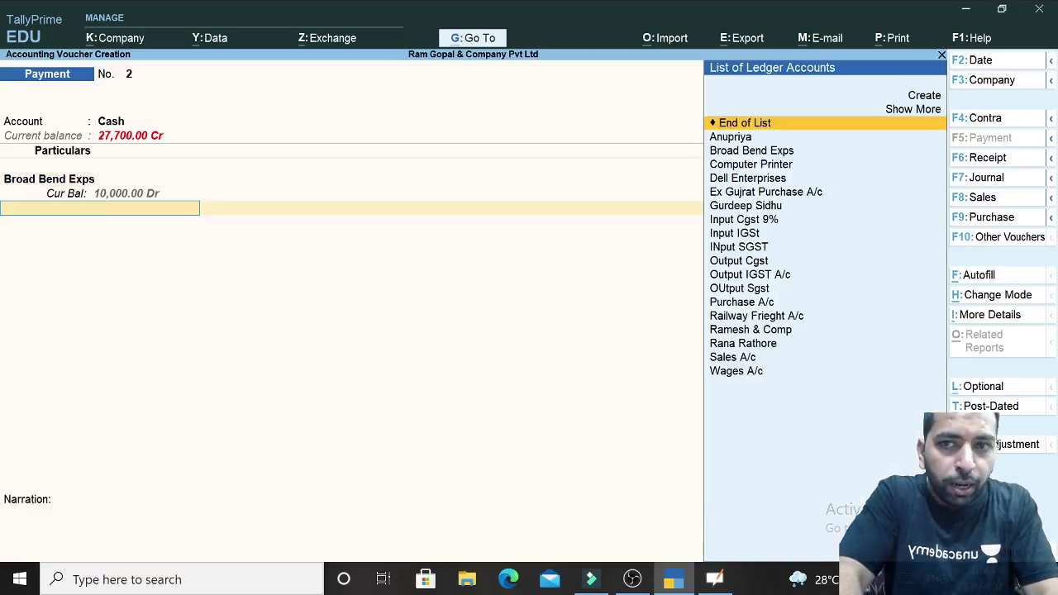
pyautogui.press('Return')
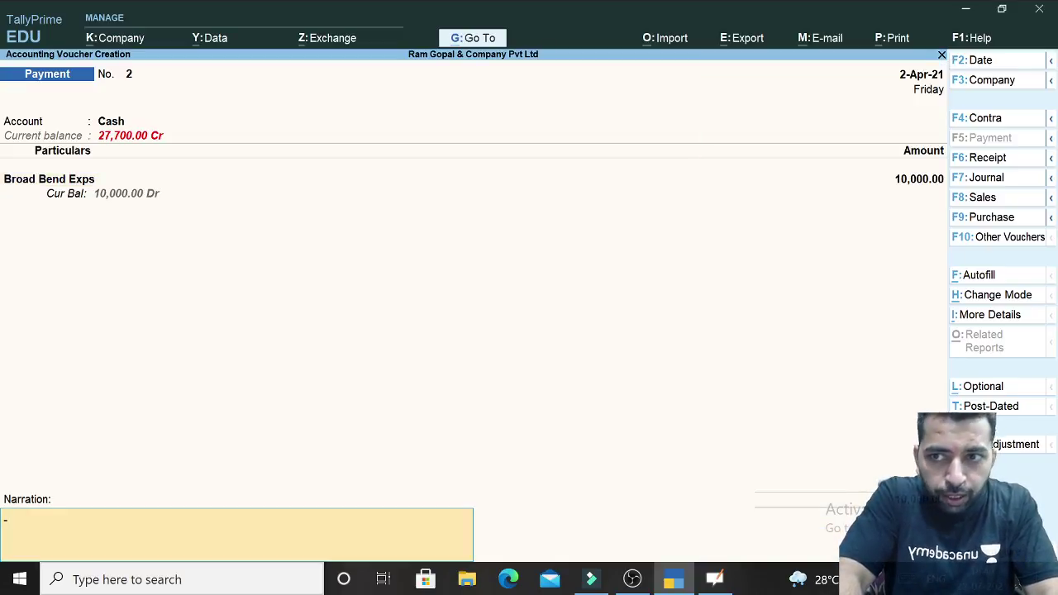
pyautogui.press('BackSpace')
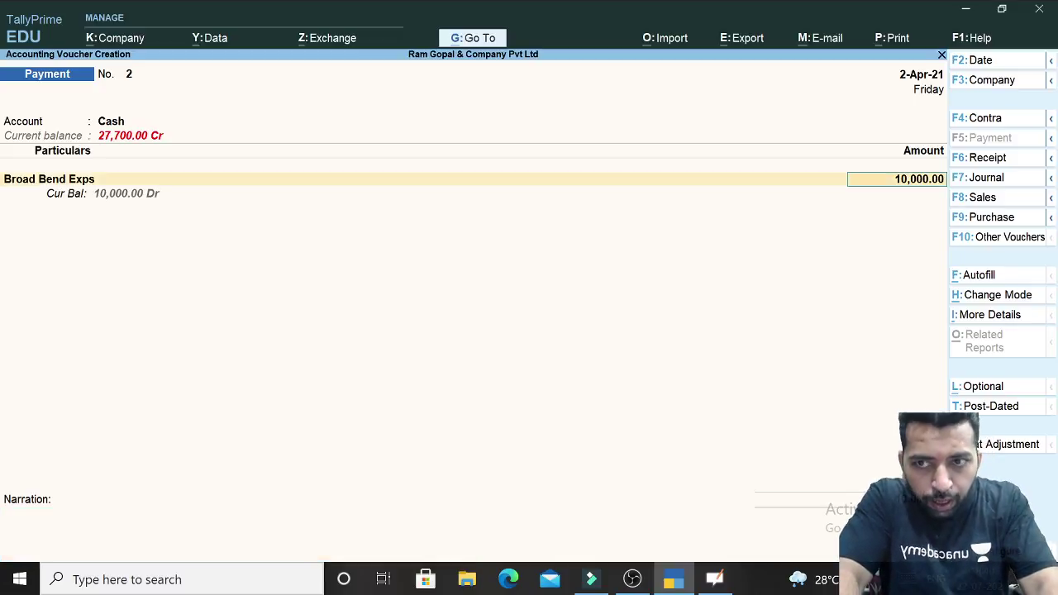
# Step: Add Input Cgst 9% to the payment voucher with amount 600, checking the Feb. 25 GST rate in OpenBoard before returning to TallyPrime
pyautogui.press('Return')
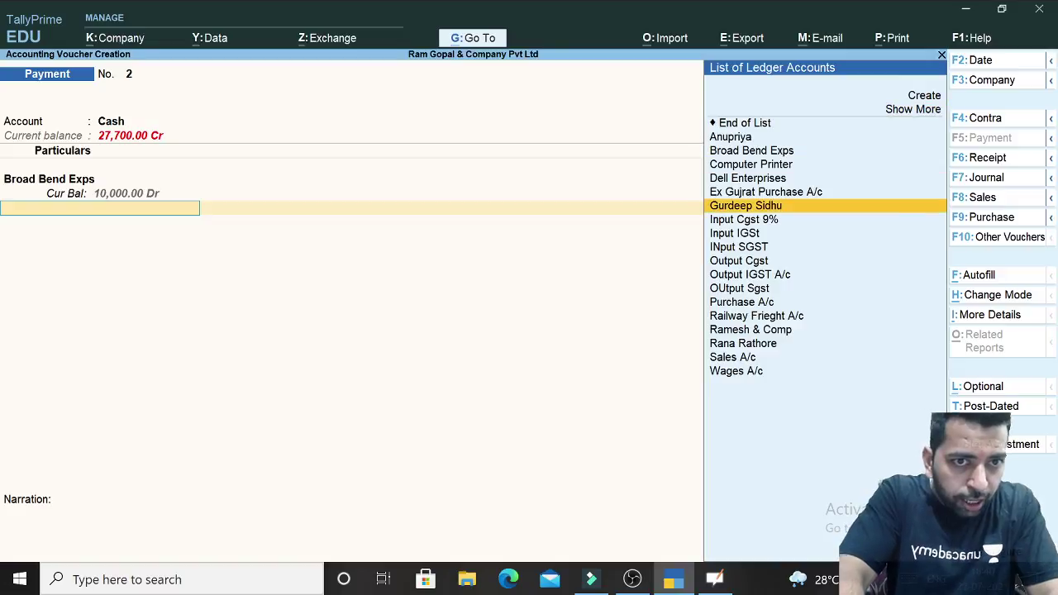
pyautogui.press('Down')
pyautogui.press('Return')
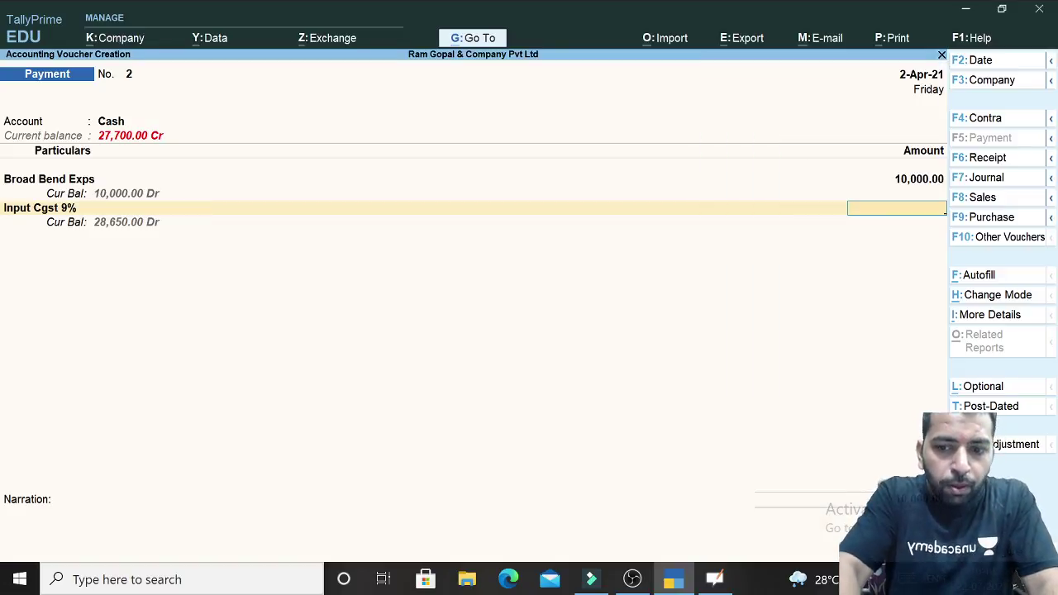
pyautogui.hotkey('alt', 'Tab')
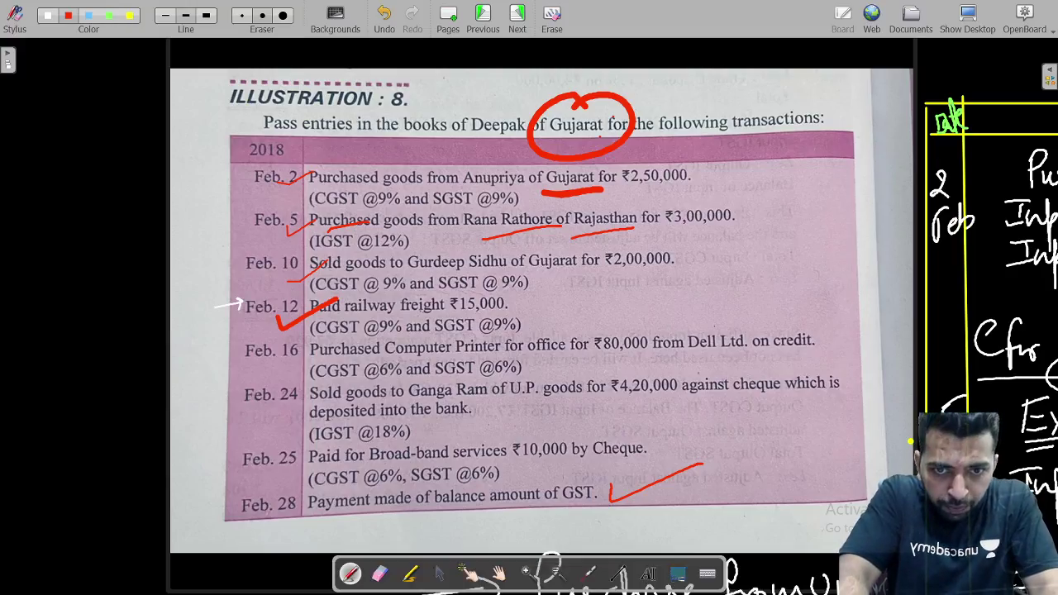
pyautogui.hotkey('alt', 'Tab')
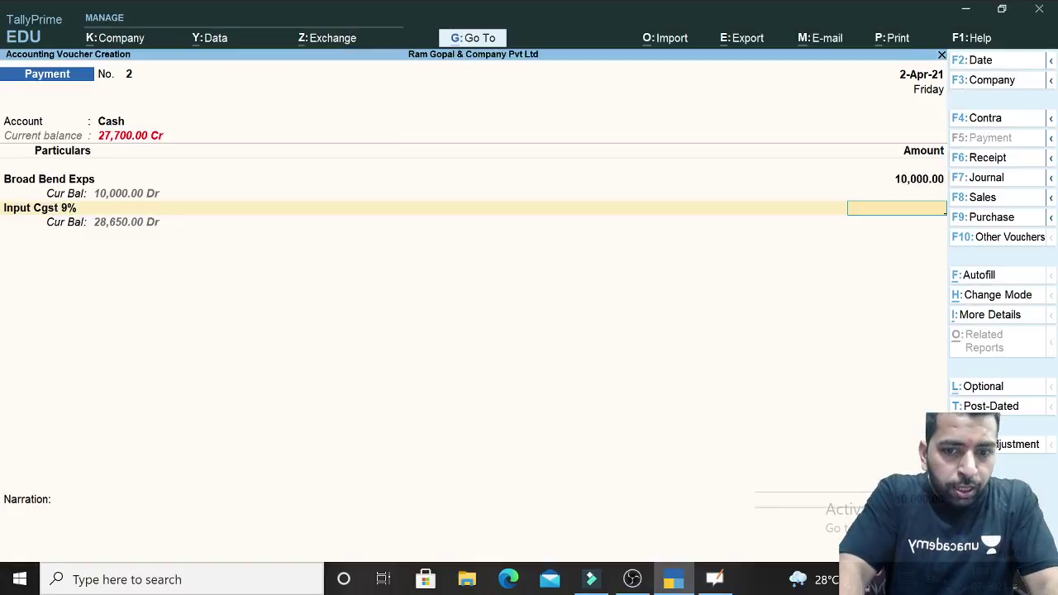
pyautogui.write('600')
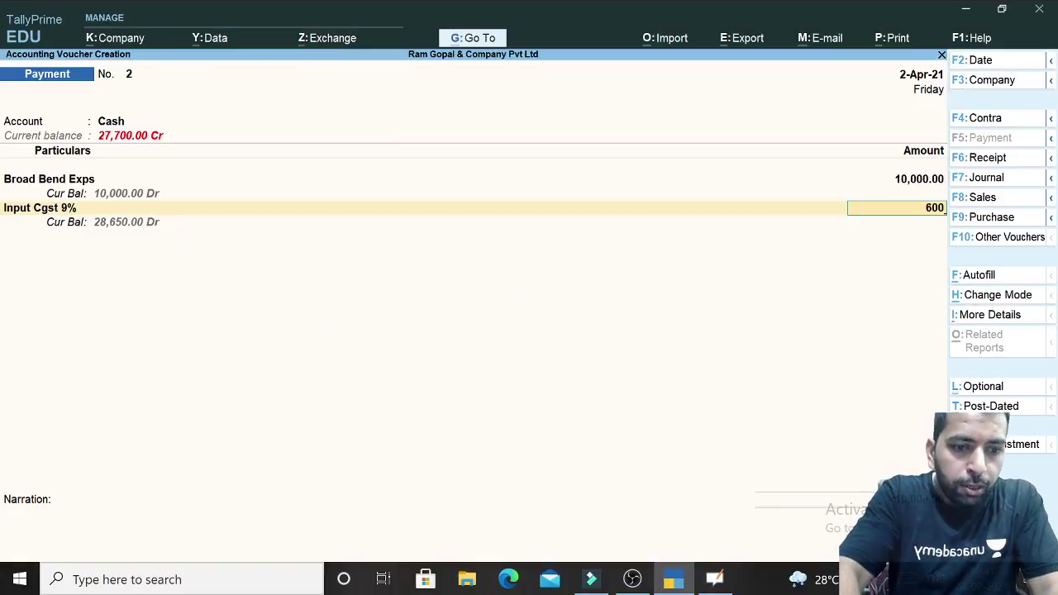
pyautogui.press('Return')
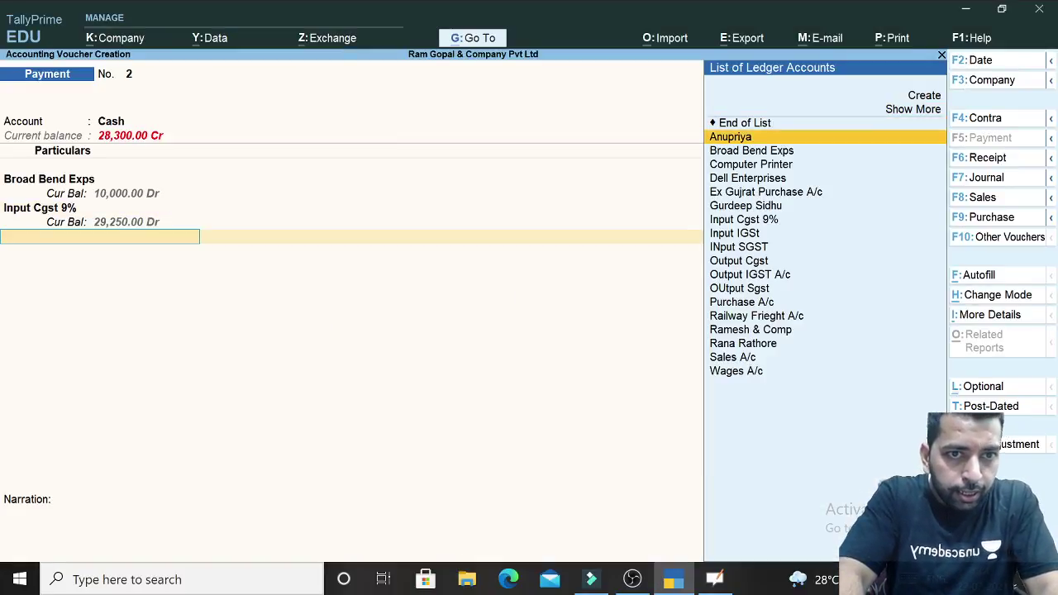
# Step: Add INput SGST to the payment voucher with amount 600 and save the voucher
pyautogui.press('Down')
pyautogui.press('Down')
pyautogui.press('Down')
pyautogui.press('Down')
pyautogui.press('Down')
pyautogui.press('Down')
pyautogui.press('Down')
pyautogui.press('Down')
pyautogui.press('Return')
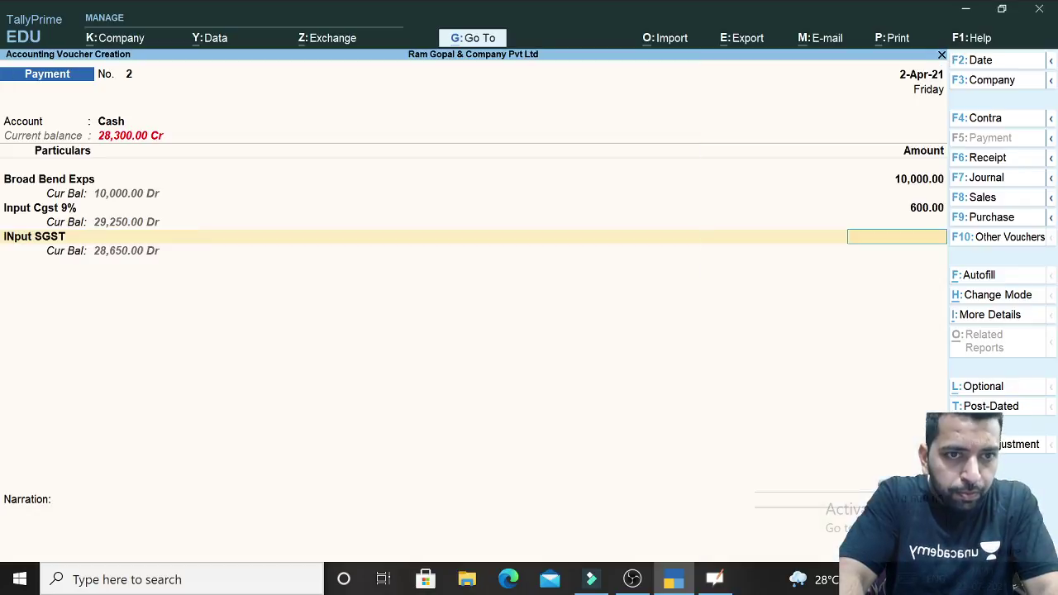
pyautogui.press('Return')
pyautogui.press('BackSpace')
pyautogui.write('600')
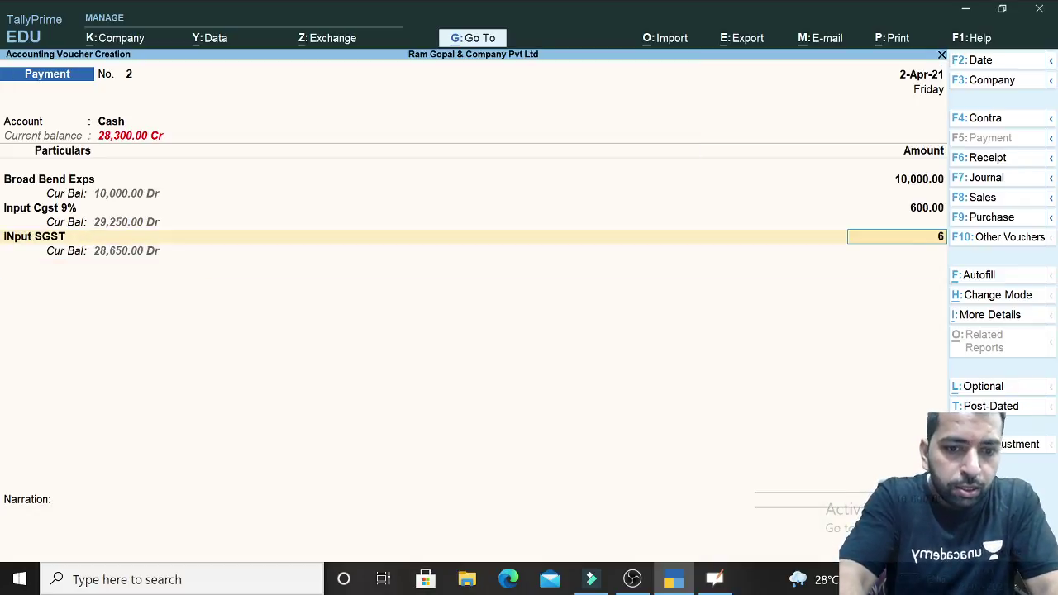
pyautogui.press('Return')
pyautogui.press('Return')
pyautogui.press('Return')
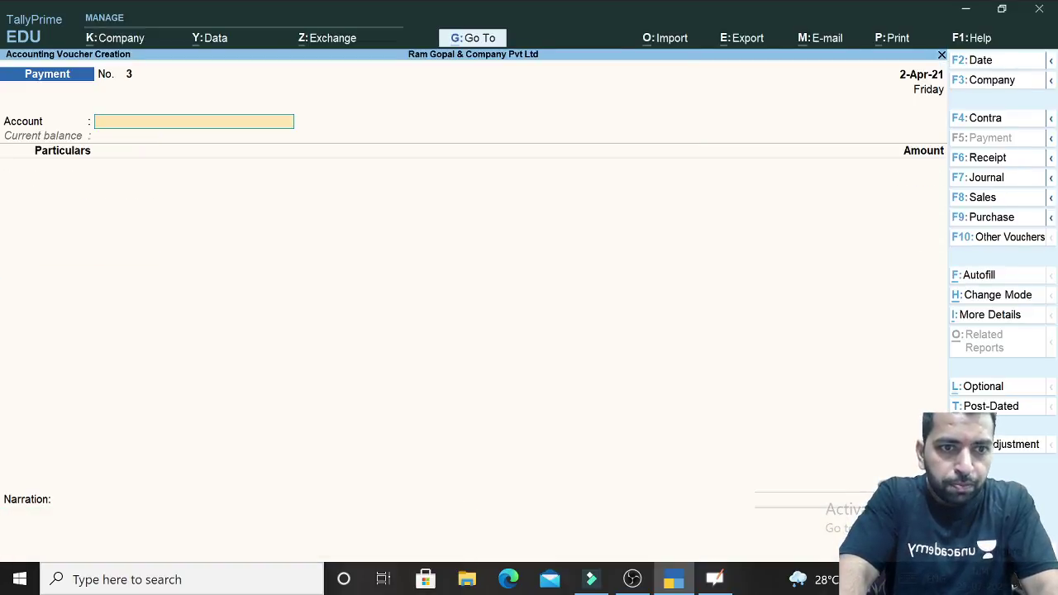
# Step: Check the Feb. 28 transaction in OpenBoard, return to TallyPrime and leave voucher entry for the Gateway of Tally
pyautogui.hotkey('alt', 'Tab')
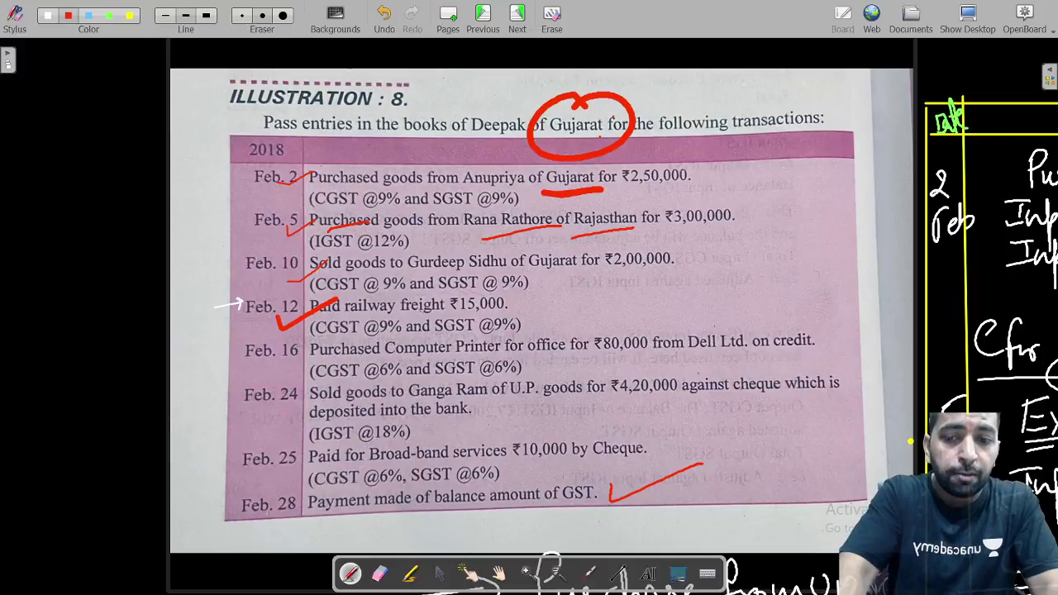
pyautogui.hotkey('alt', 'Tab')
pyautogui.press('Escape')
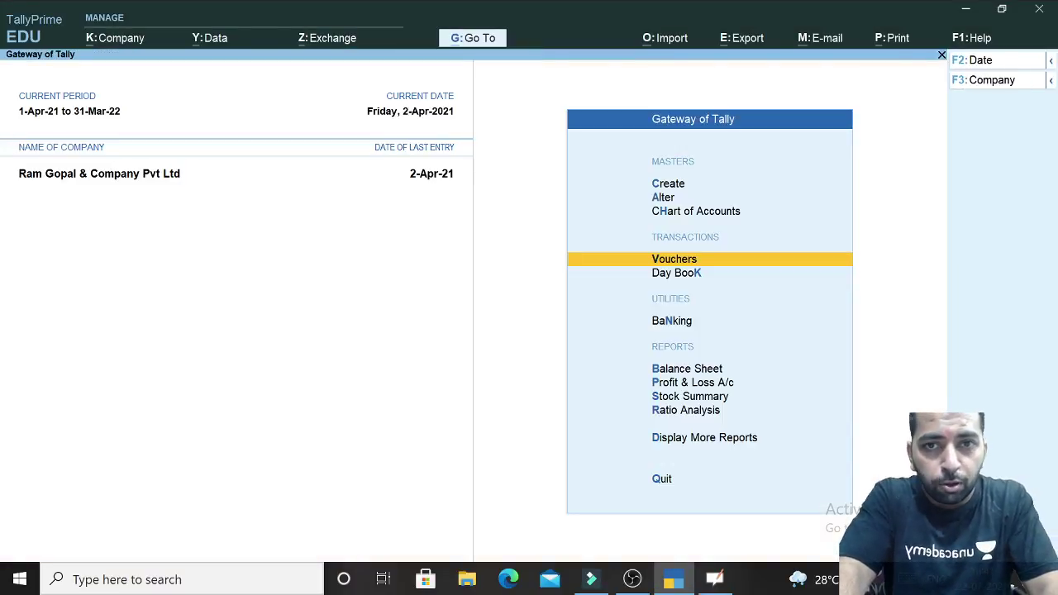
pyautogui.press('Escape')
pyautogui.press('Escape')
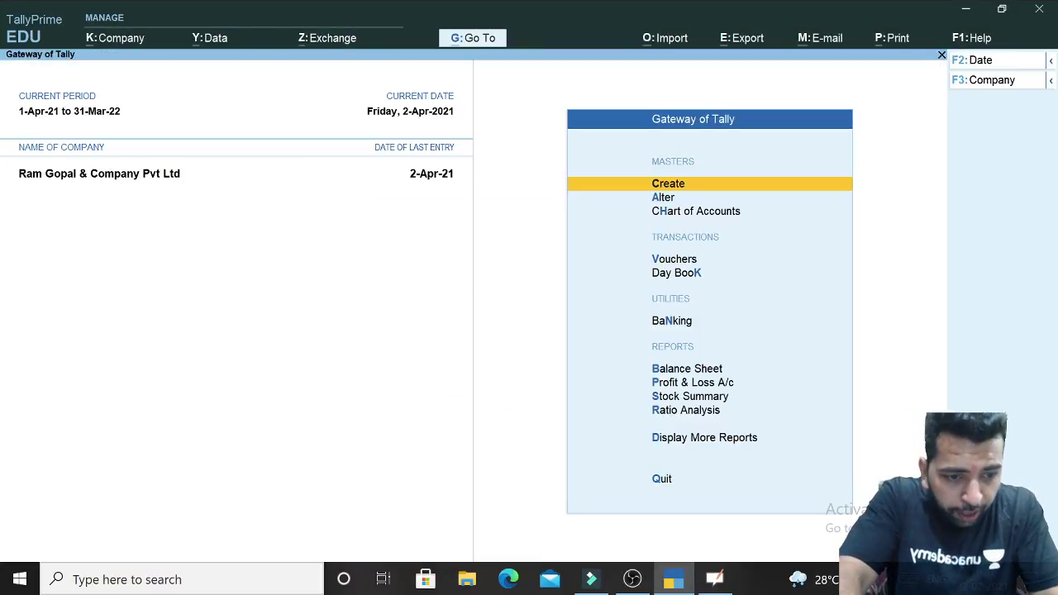
# Step: Open the Balance Sheet report and select Current Liabilities
pyautogui.press('Down')
pyautogui.press('Down')
pyautogui.press('Down')
pyautogui.press('Down')
pyautogui.press('Down')
pyautogui.press('Down')
pyautogui.press('Down')
pyautogui.press('Up')
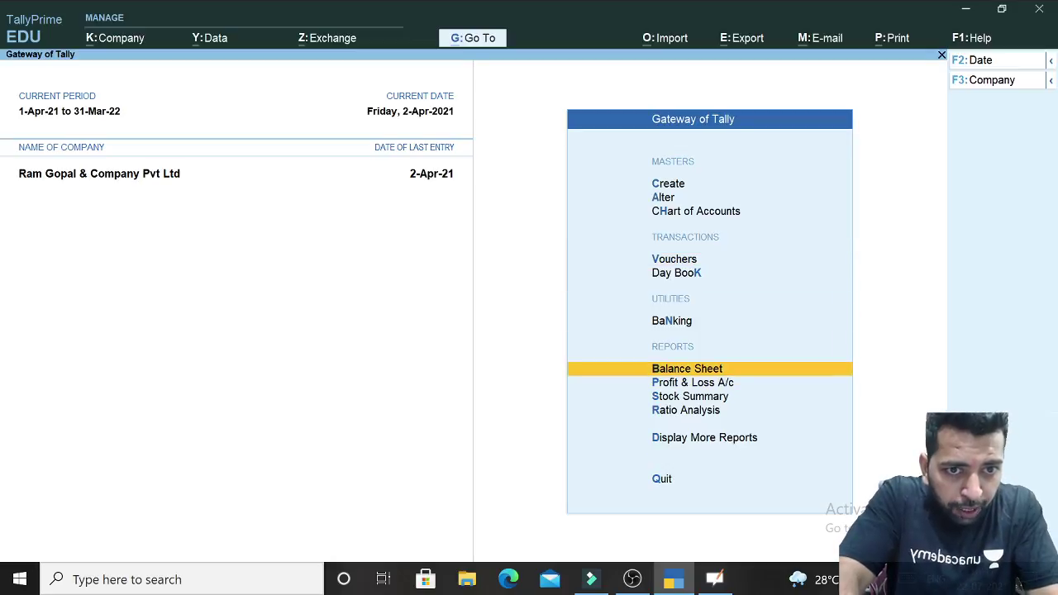
pyautogui.press('Return')
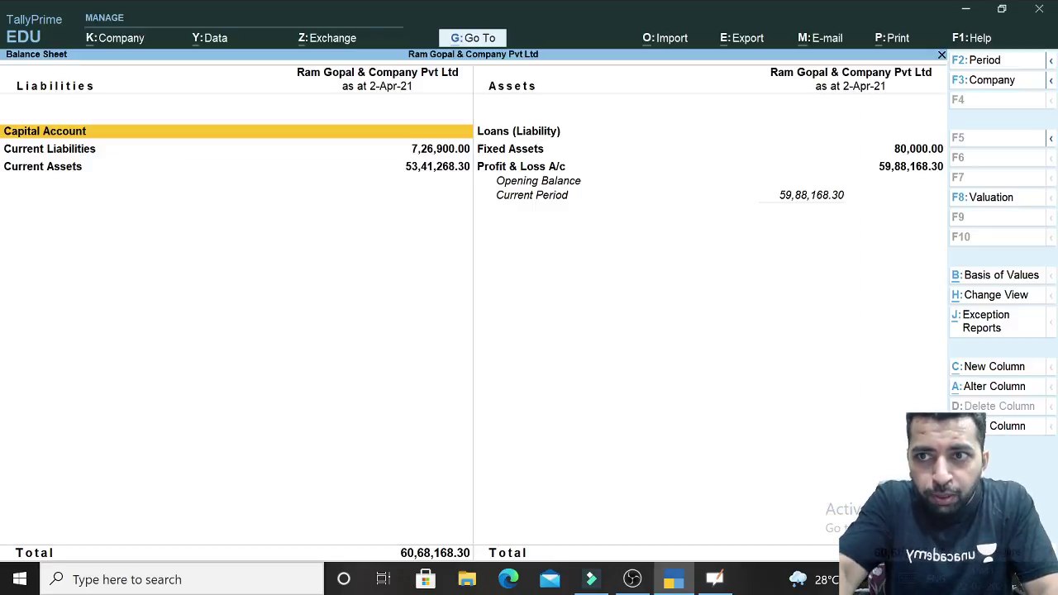
pyautogui.press('Down')
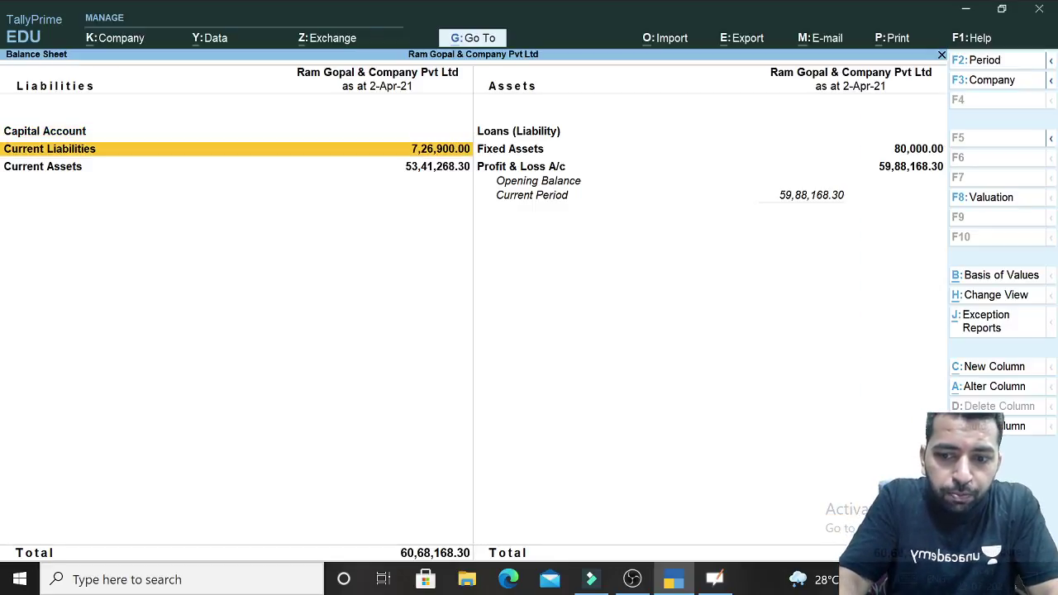
pyautogui.hotkey('alt', 'c')
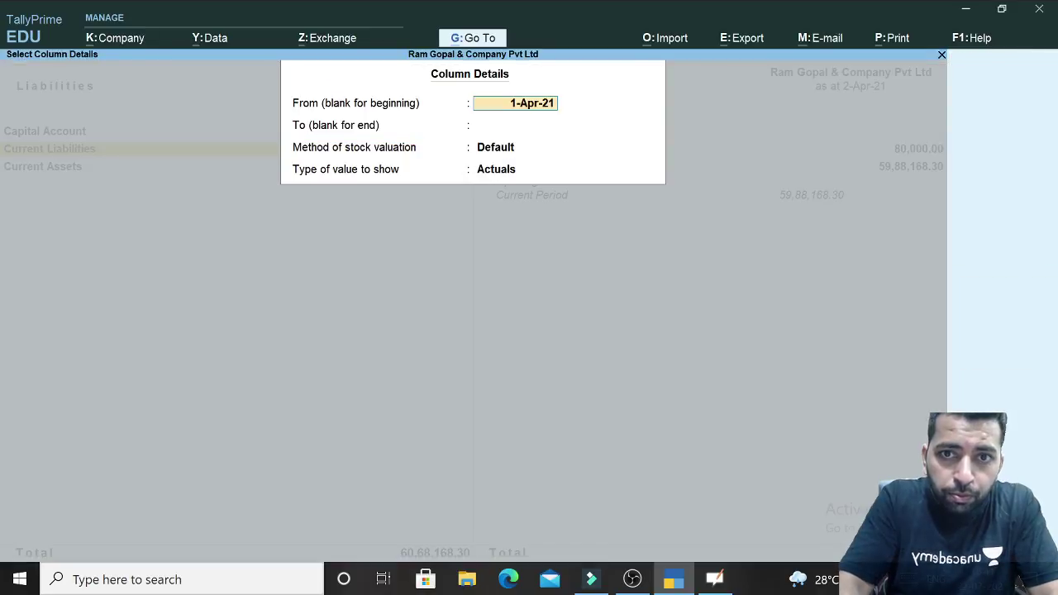
pyautogui.press('BackSpace')
pyautogui.press('Escape')
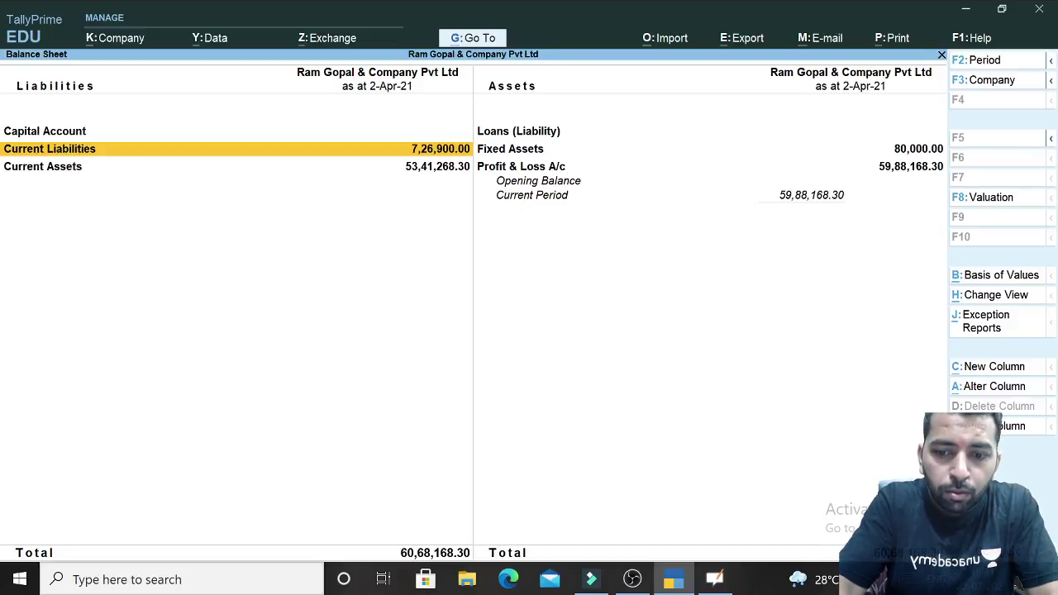
pyautogui.press('alt')
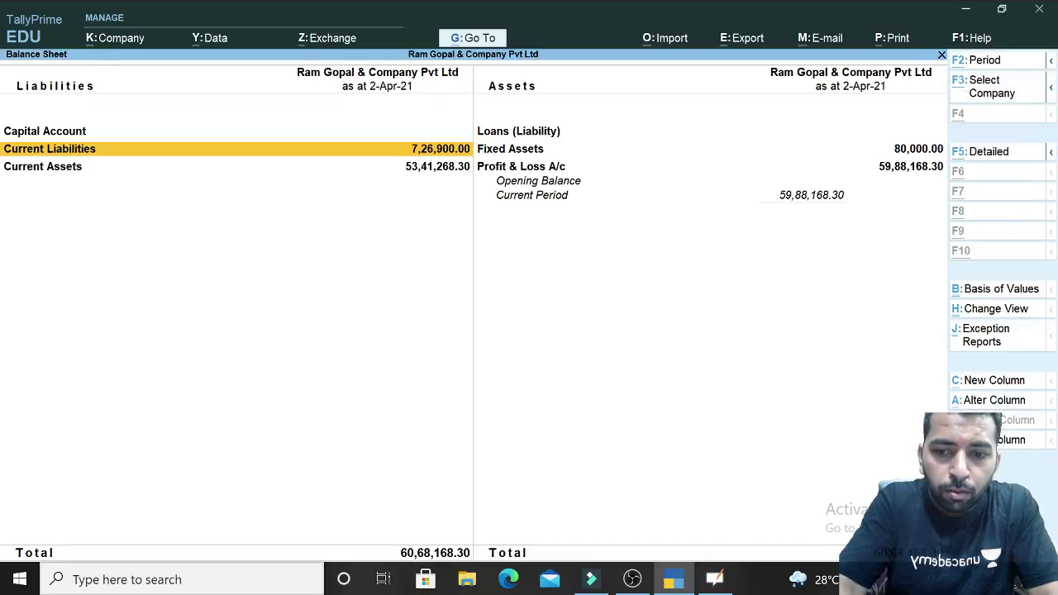
pyautogui.press('alt')
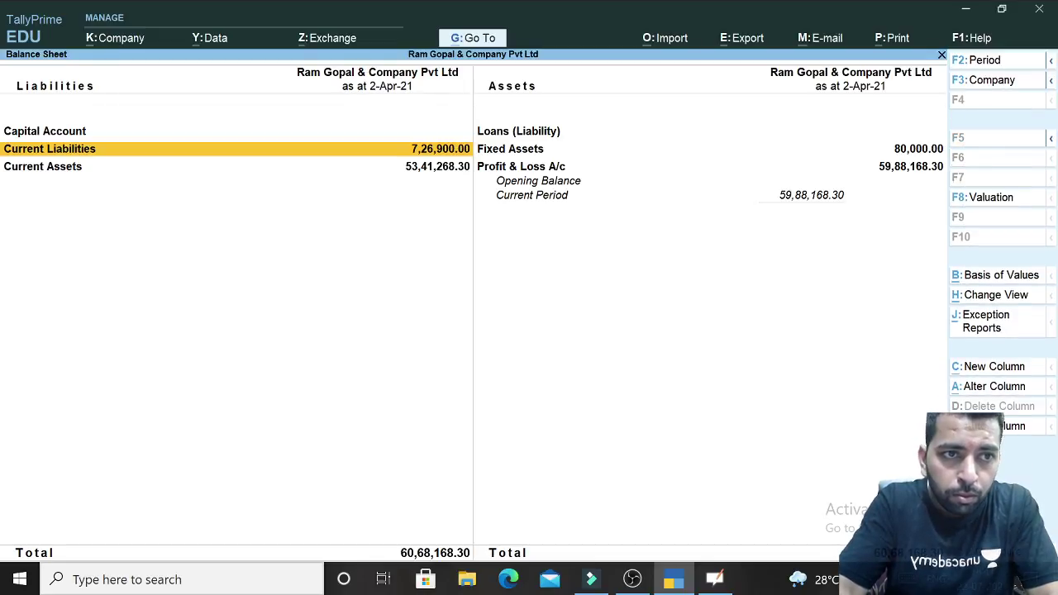
pyautogui.press('alt')
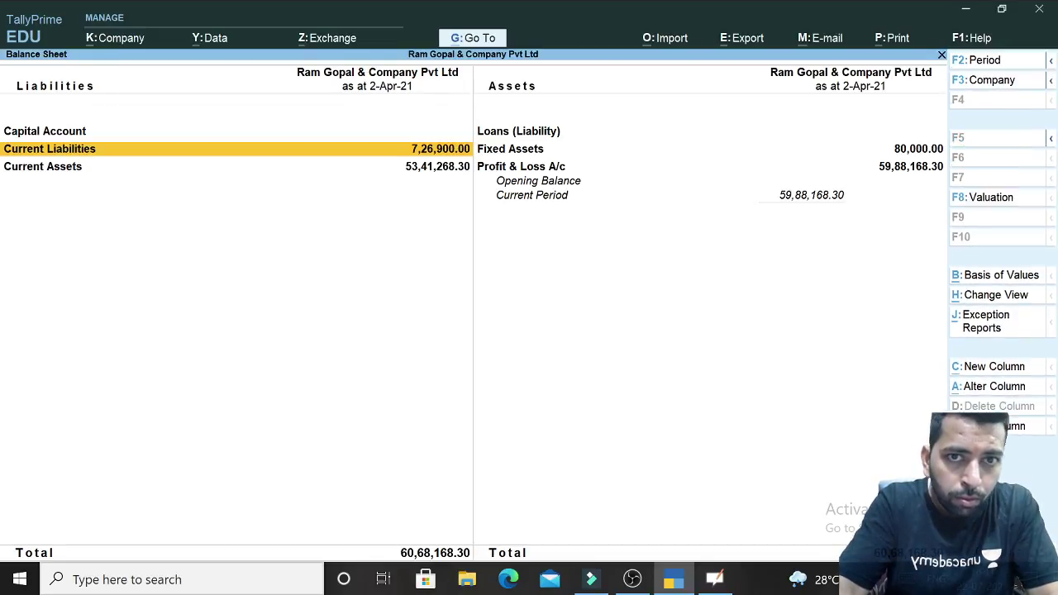
# Step: Drill down from Current Liabilities into Duties & Taxes and review the closing balances of the input and output GST ledgers
pyautogui.press('Return')
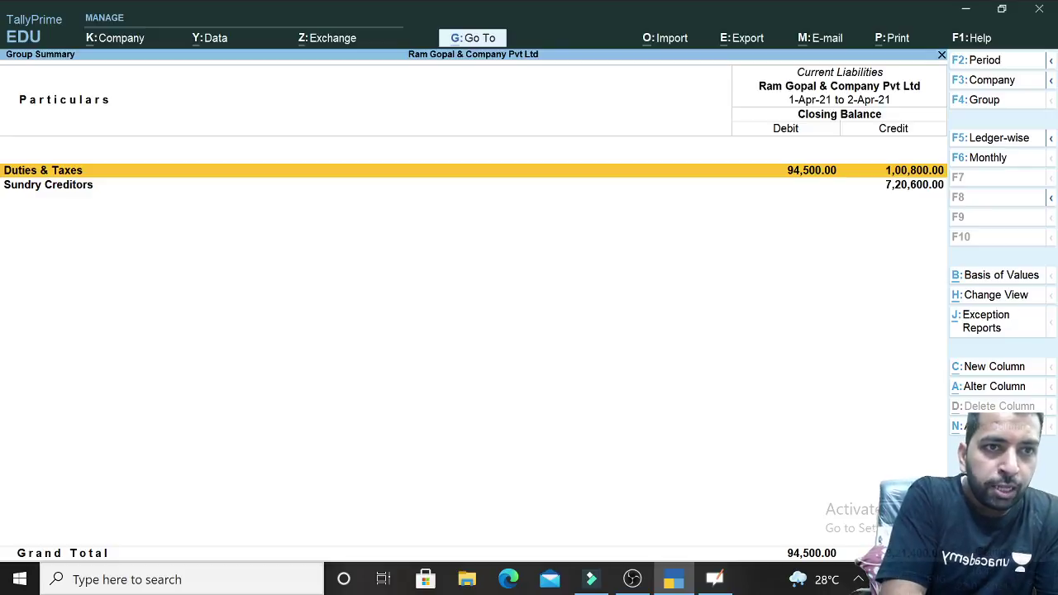
pyautogui.press('Return')
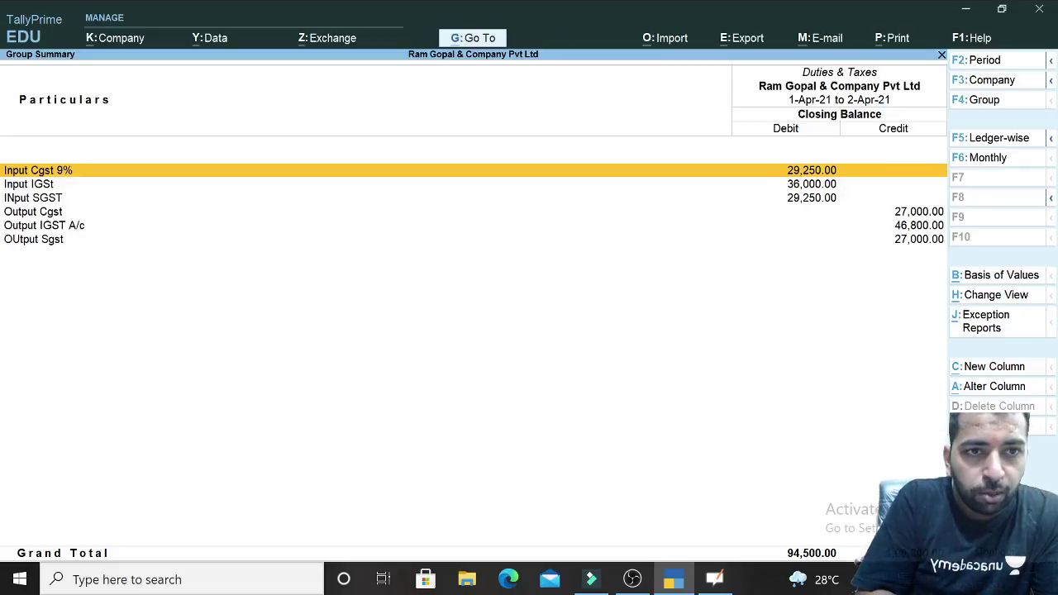
pyautogui.press('Down')
pyautogui.press('Down')
pyautogui.press('Down')
pyautogui.press('Down')
pyautogui.press('Down')
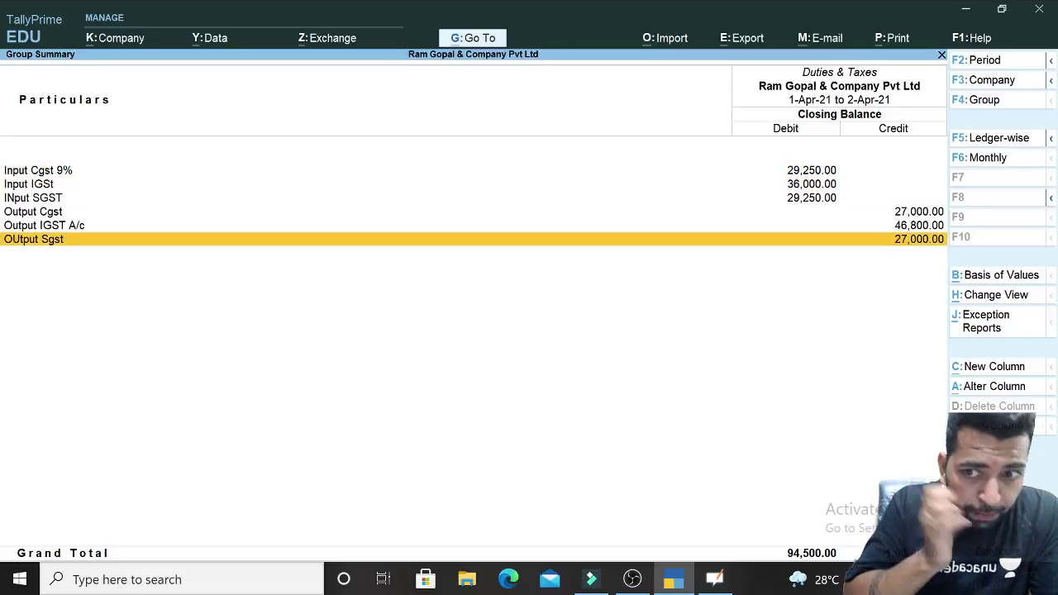
pyautogui.press('Up')
pyautogui.press('Up')
pyautogui.press('Up')
pyautogui.press('Up')
pyautogui.press('Up')
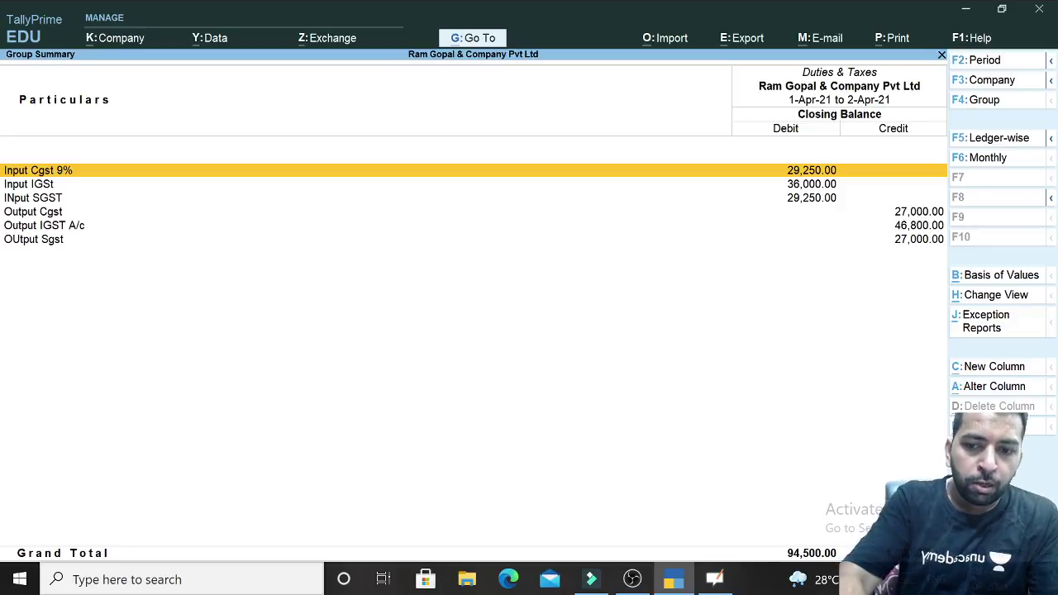
# Step: Switch to OpenBoard and activate the hand tool for moving around the Illustration 8 board
pyautogui.hotkey('alt', 'Tab')
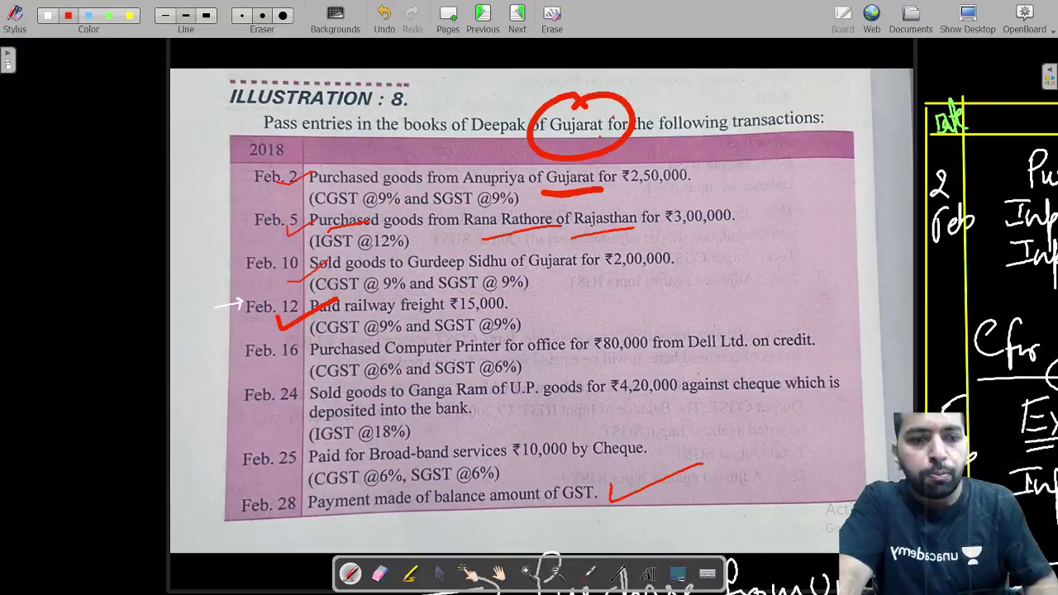
pyautogui.click(502, 574)
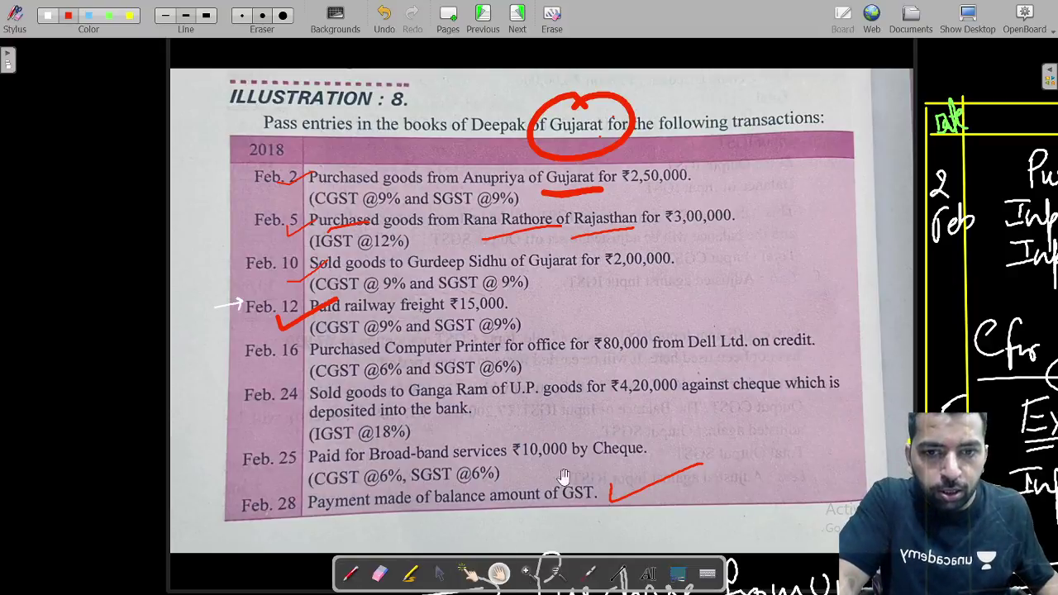